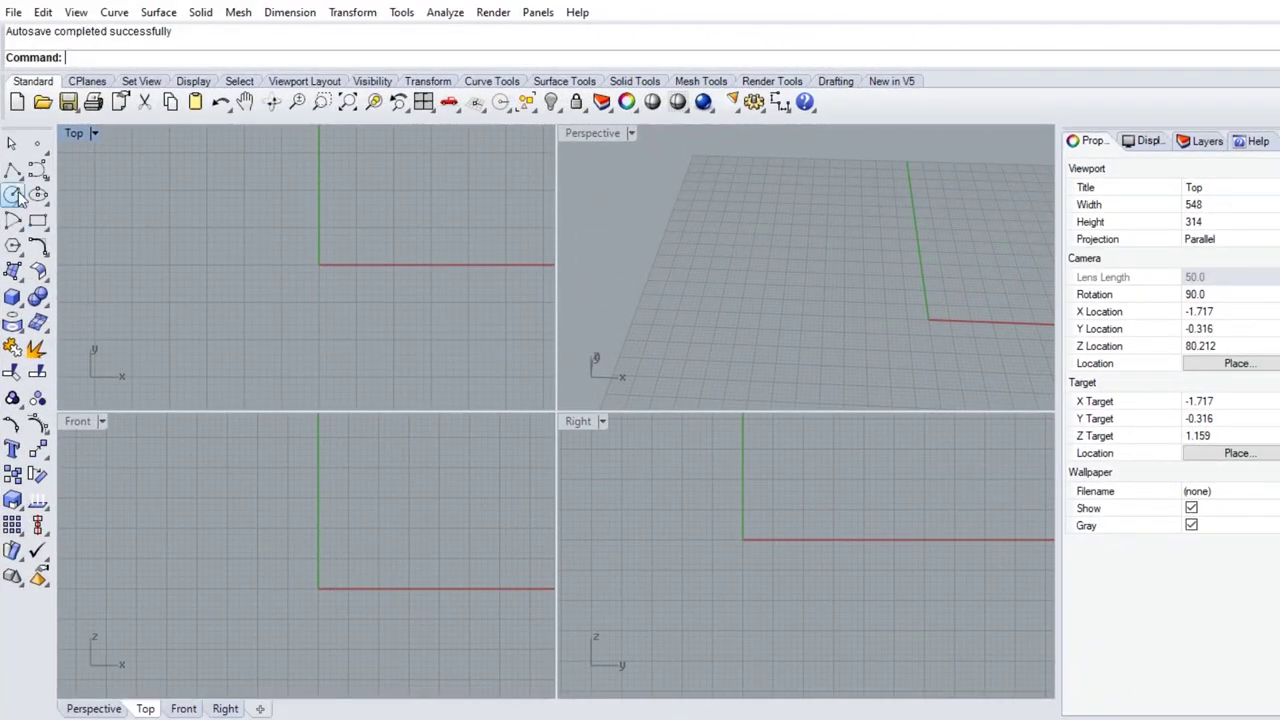
# - Draw a diameter-17 circle centred at the origin in the Front view
pyautogui.click(14, 195)
pyautogui.write('0')
pyautogui.press('Return')
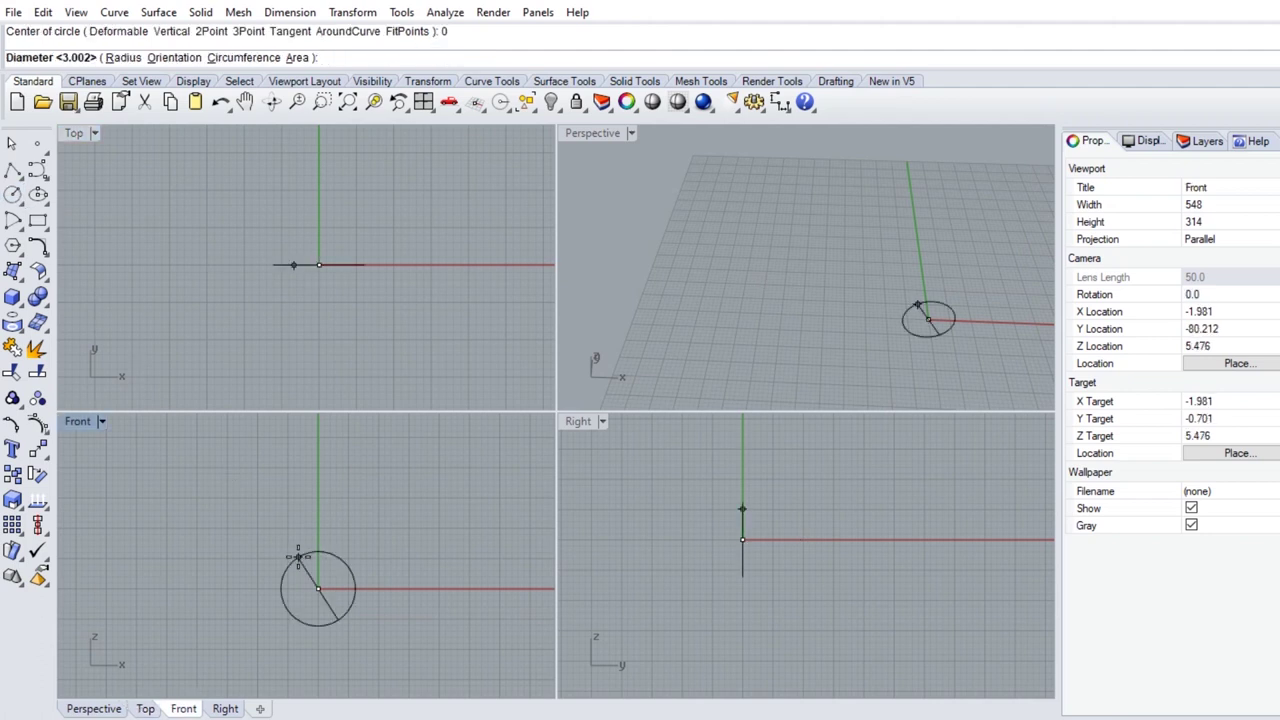
pyautogui.write('17')
pyautogui.press('Return')
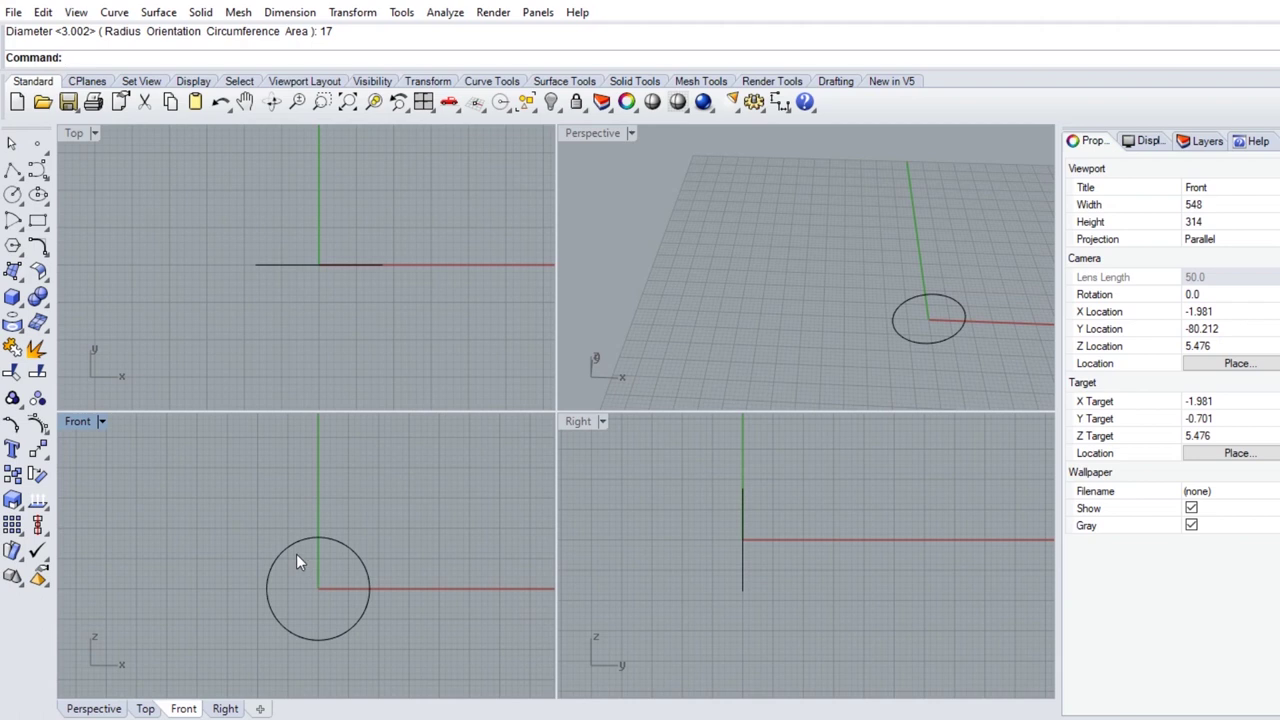
# - Draw a horizontal 3-unit line centred on the circle's top quadrant point
pyautogui.scroll(2, 760, 509)
pyautogui.scroll(1, 759, 549)
pyautogui.scroll(1, 759, 549)
pyautogui.click(13, 172)
pyautogui.click(88, 182)
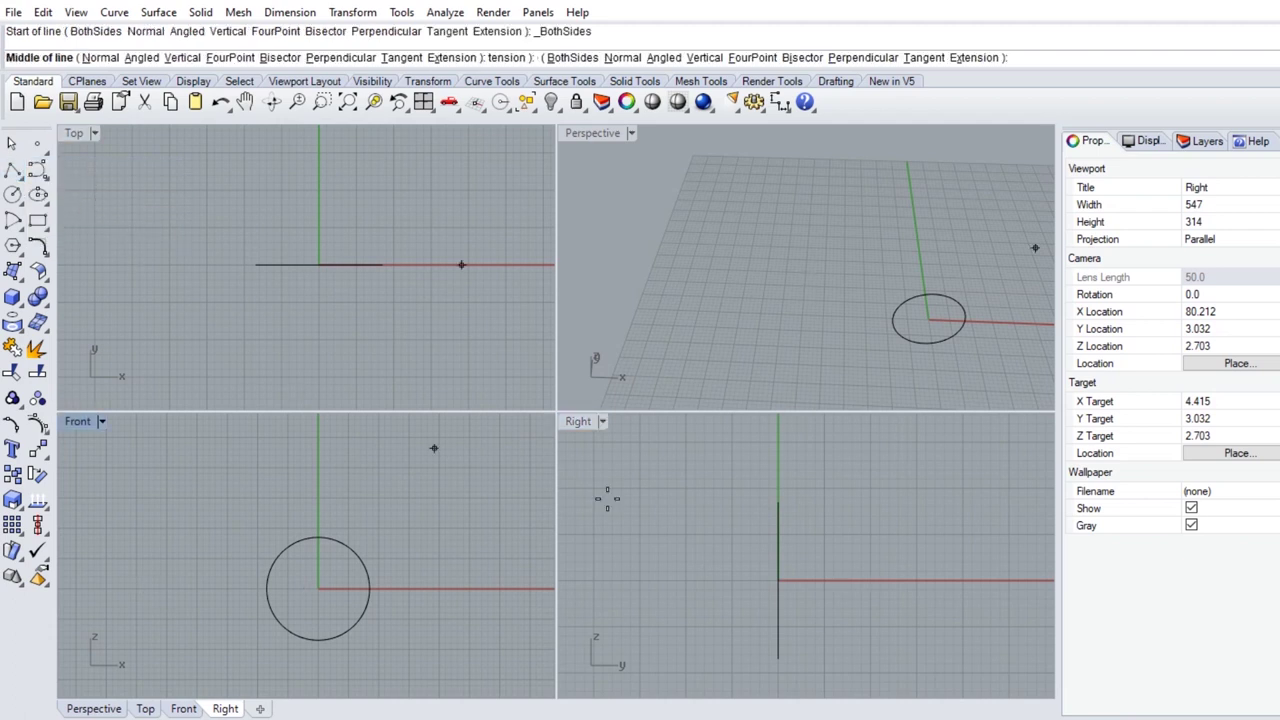
pyautogui.click(779, 503)
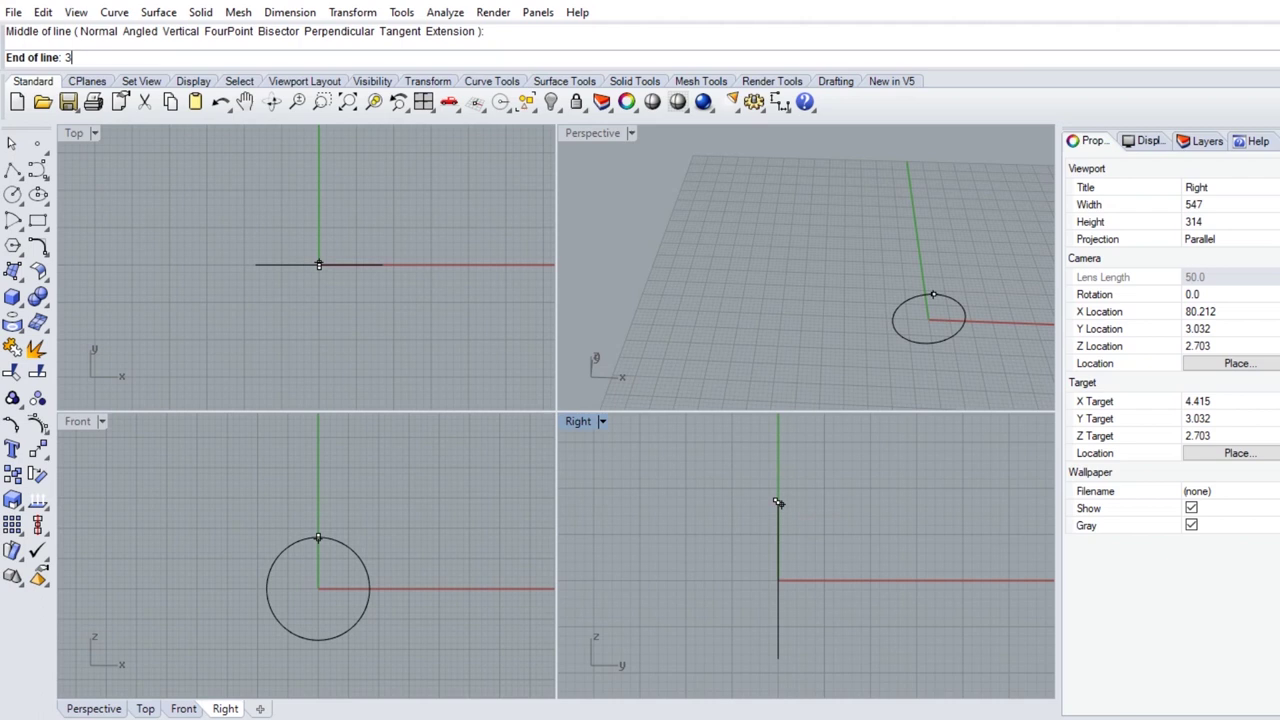
pyautogui.press('Return')
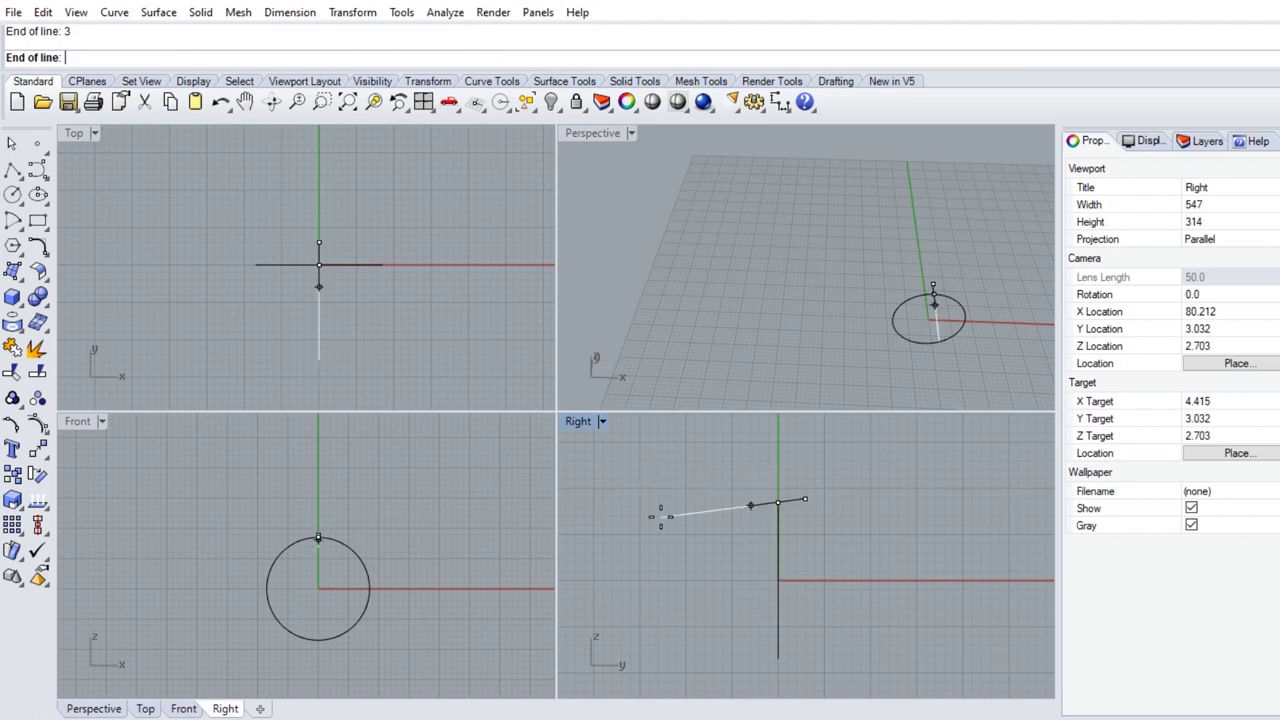
pyautogui.click(710, 517)
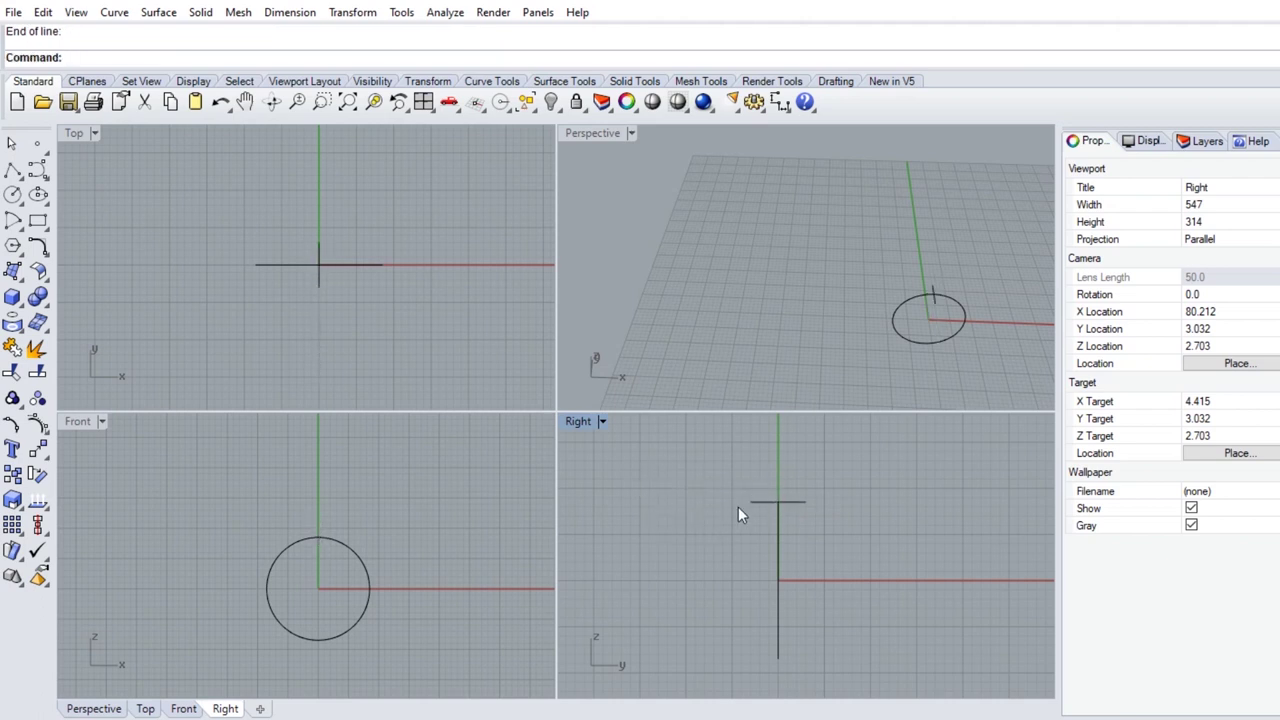
# - Maximize the Perspective view and orbit it to see the circle upright
pyautogui.moveTo(1000, 310)
pyautogui.mouseDown(button='right')
pyautogui.moveTo(837, 294)
pyautogui.moveTo(657, 199)
pyautogui.mouseUp(button='right')
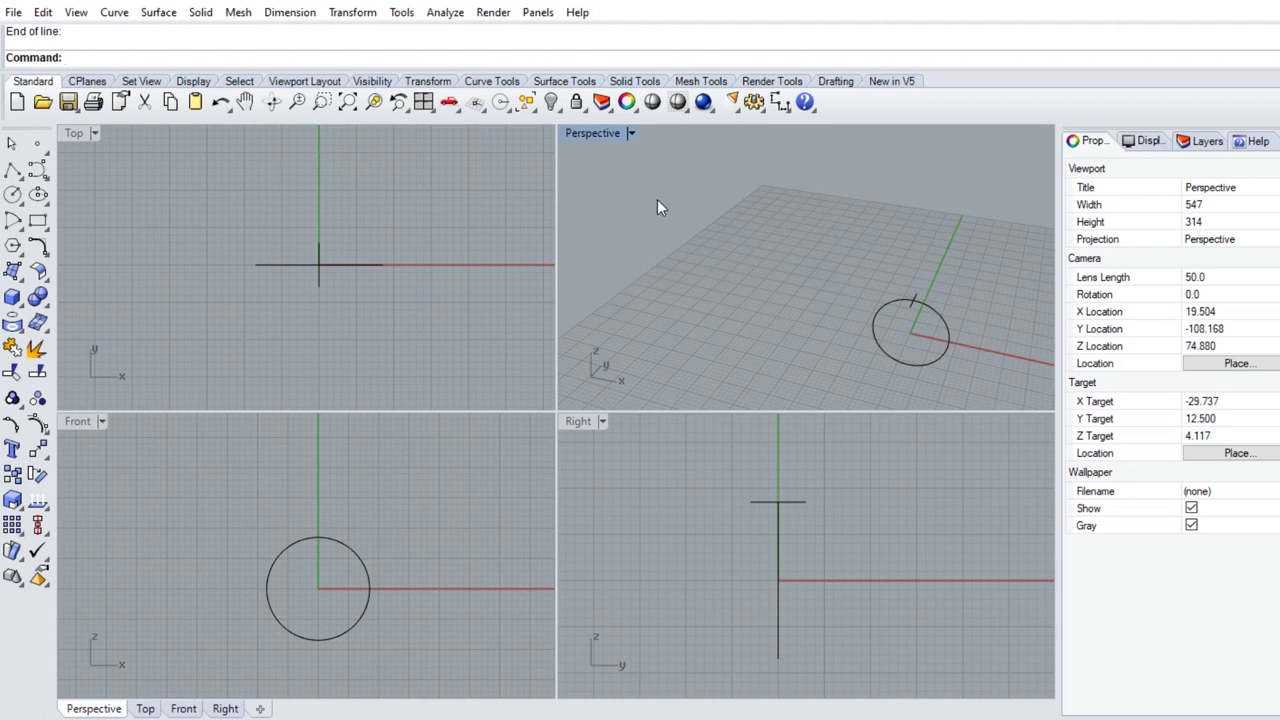
pyautogui.doubleClick(596, 137)
pyautogui.scroll(-3, 480, 450)
pyautogui.scroll(2, 470, 445)
pyautogui.scroll(3, 531, 489)
pyautogui.moveTo(767, 428); pyautogui.dragTo(540, 446, button='right')
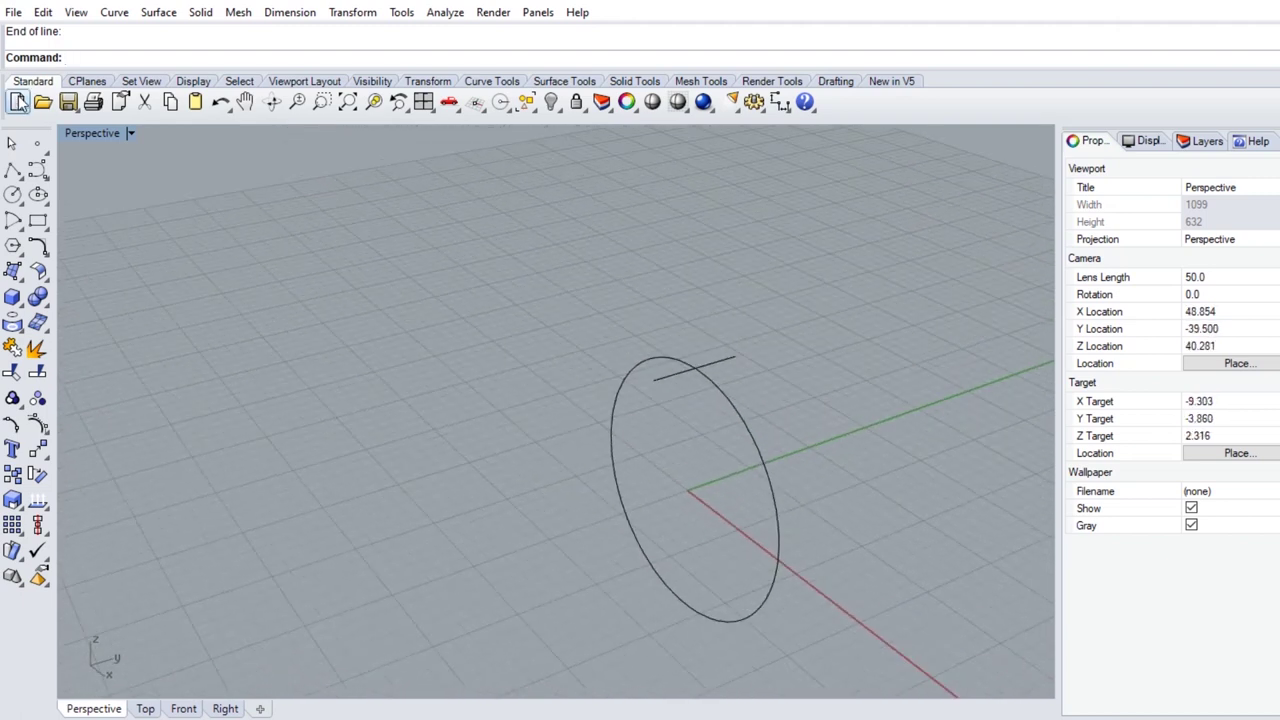
# - Sweep the 3-unit line along the circle rail with Sweep 1 Rail
pyautogui.click(158, 12)
pyautogui.click(185, 68)
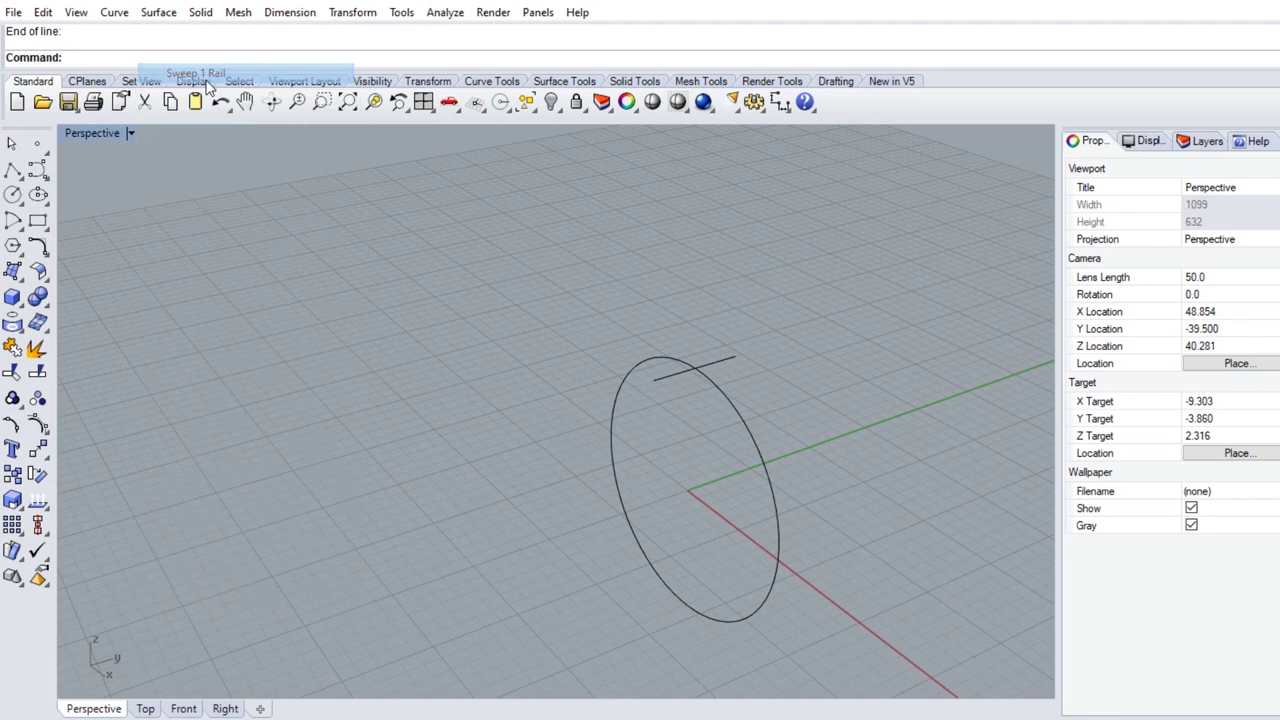
pyautogui.click(770, 552)
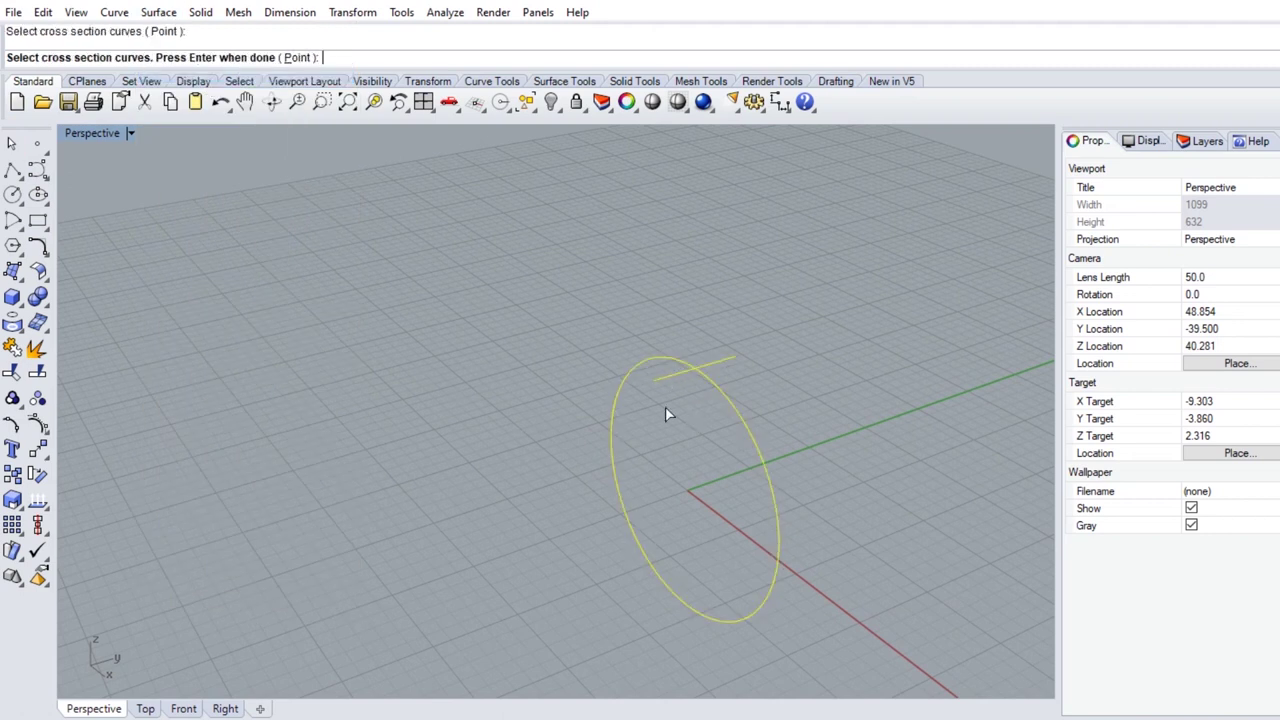
pyautogui.press('Return')
pyautogui.click(858, 517)
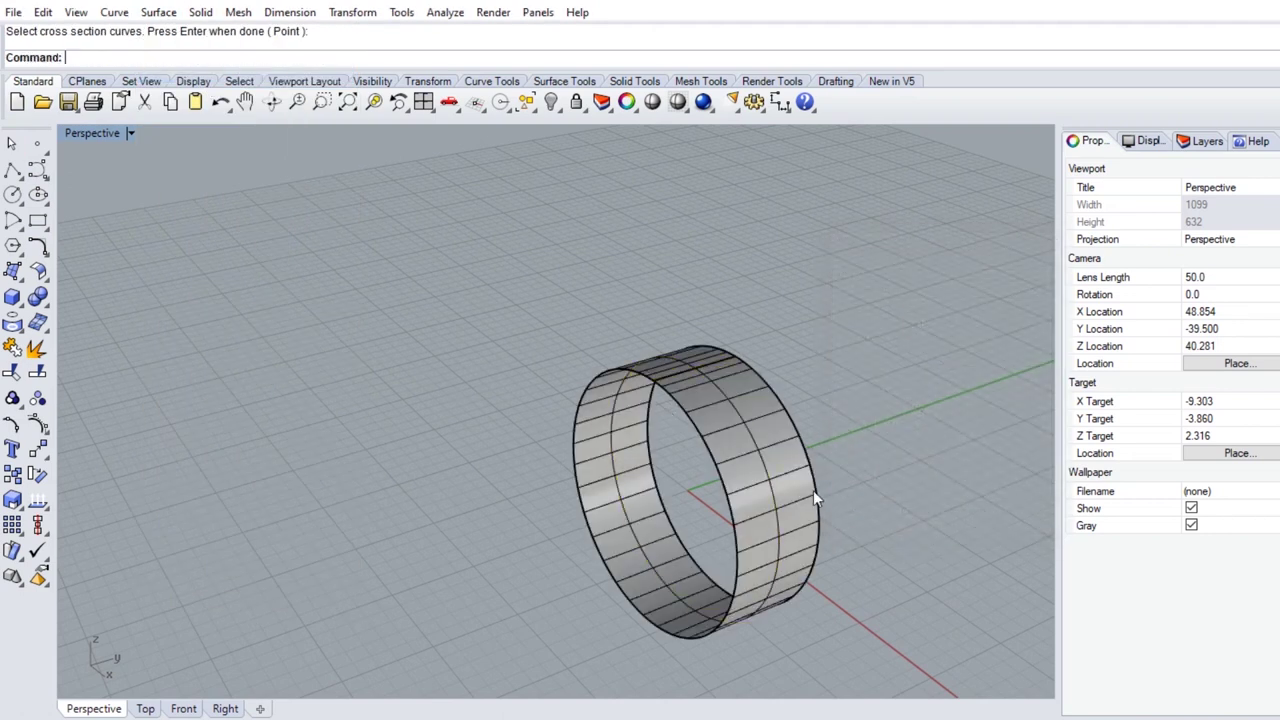
pyautogui.scroll(-2, 452, 373)
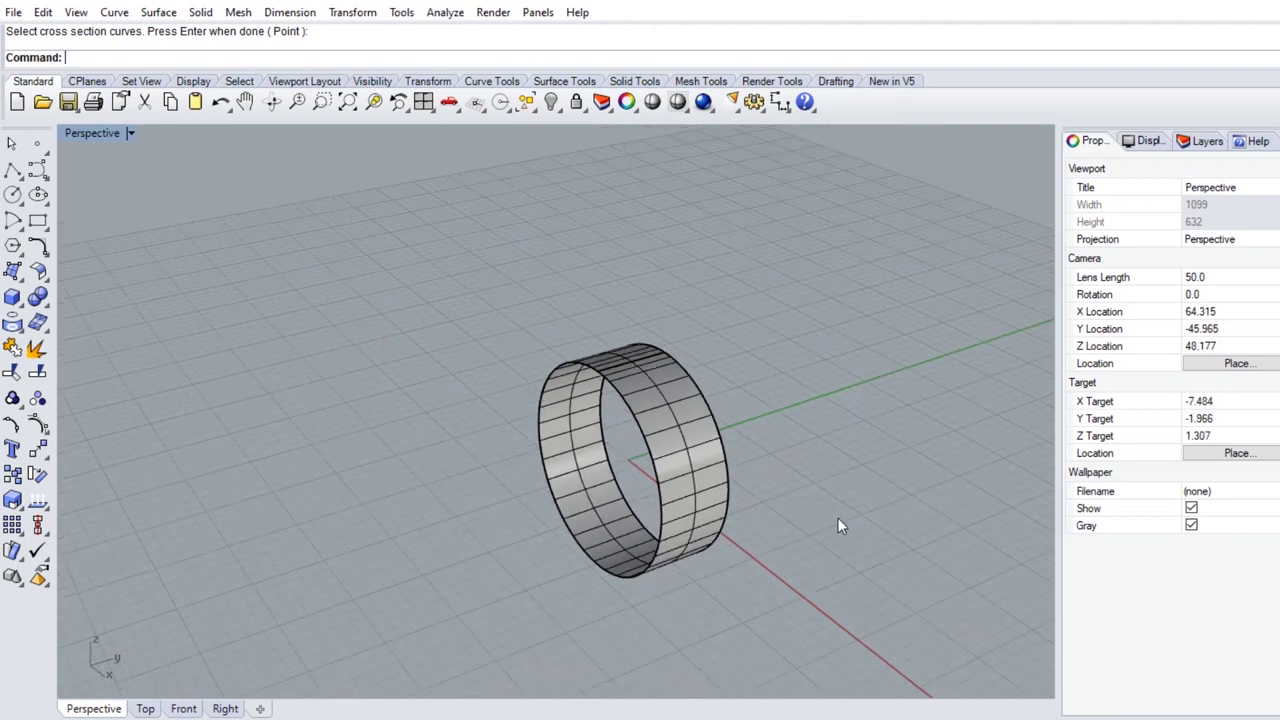
pyautogui.scroll(3, 727, 490)
pyautogui.moveTo(509, 446)
pyautogui.mouseDown(button='right')
pyautogui.moveTo(604, 490)
pyautogui.moveTo(560, 433)
pyautogui.mouseUp(button='right')
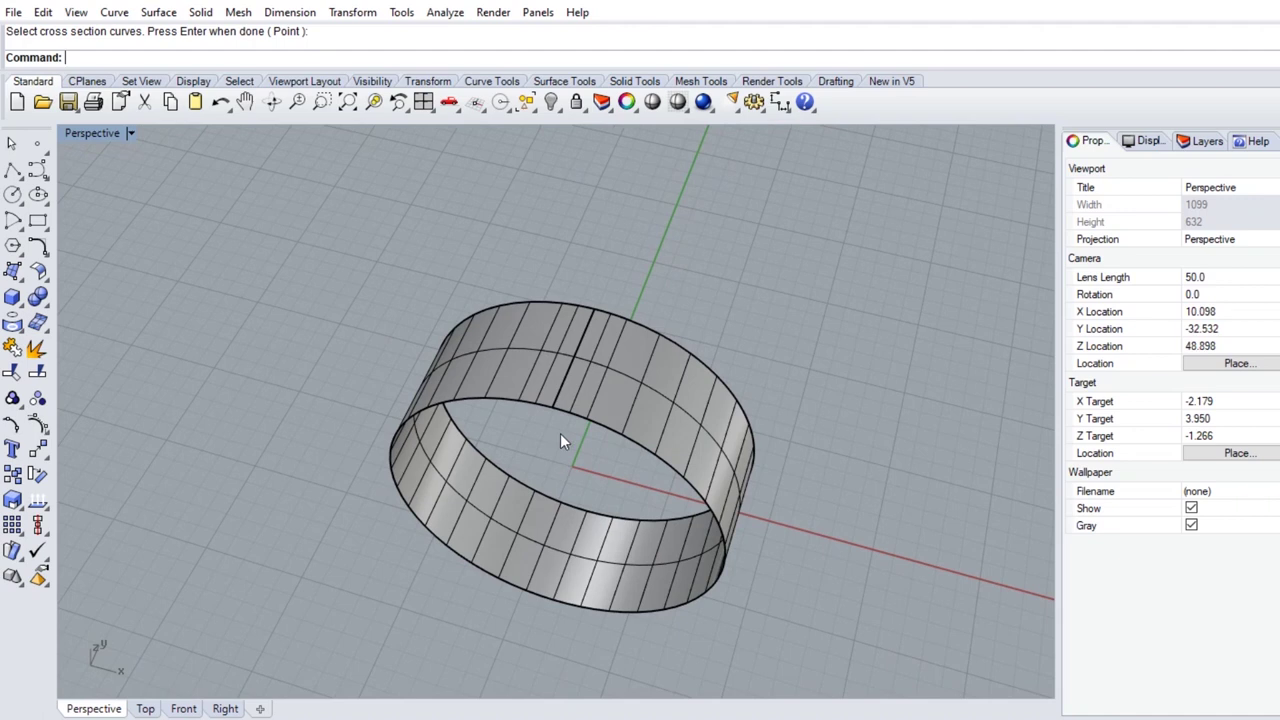
# - Maximize the Top view, recentre the band, and set the display to Shaded
pyautogui.doubleClick(103, 132)
pyautogui.doubleClick(77, 131)
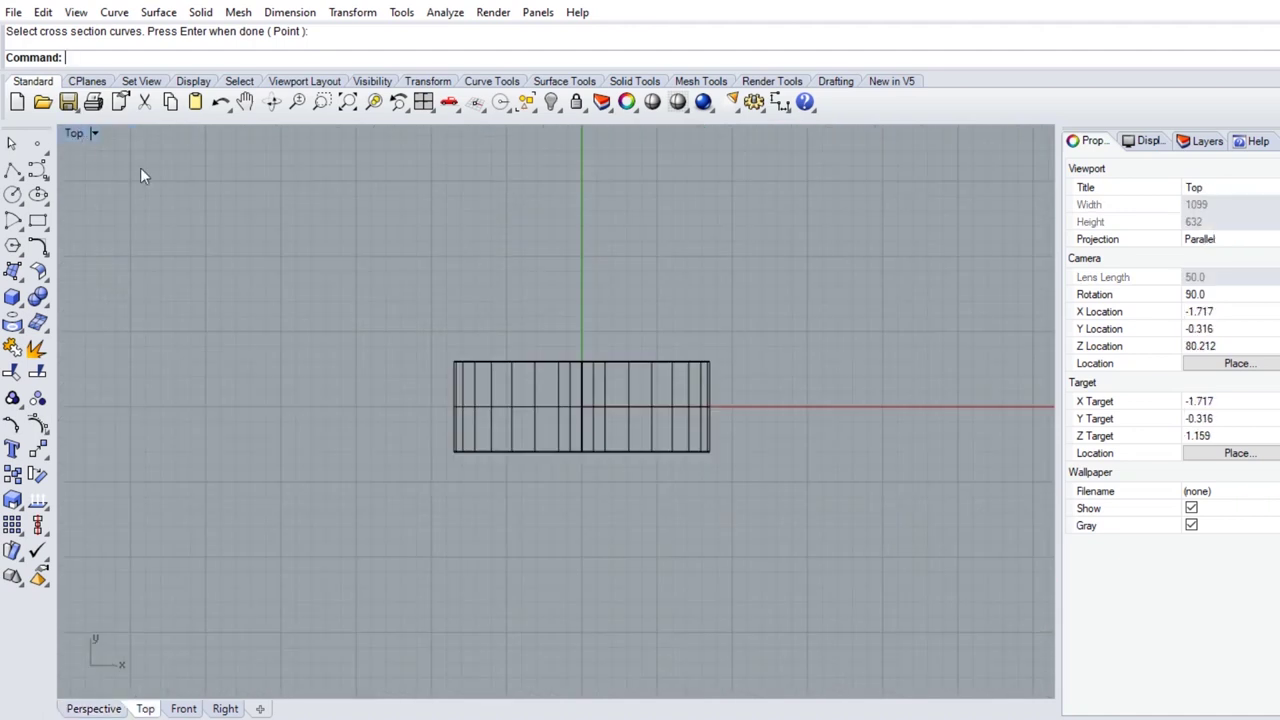
pyautogui.moveTo(566, 492); pyautogui.dragTo(481, 543, button='right')
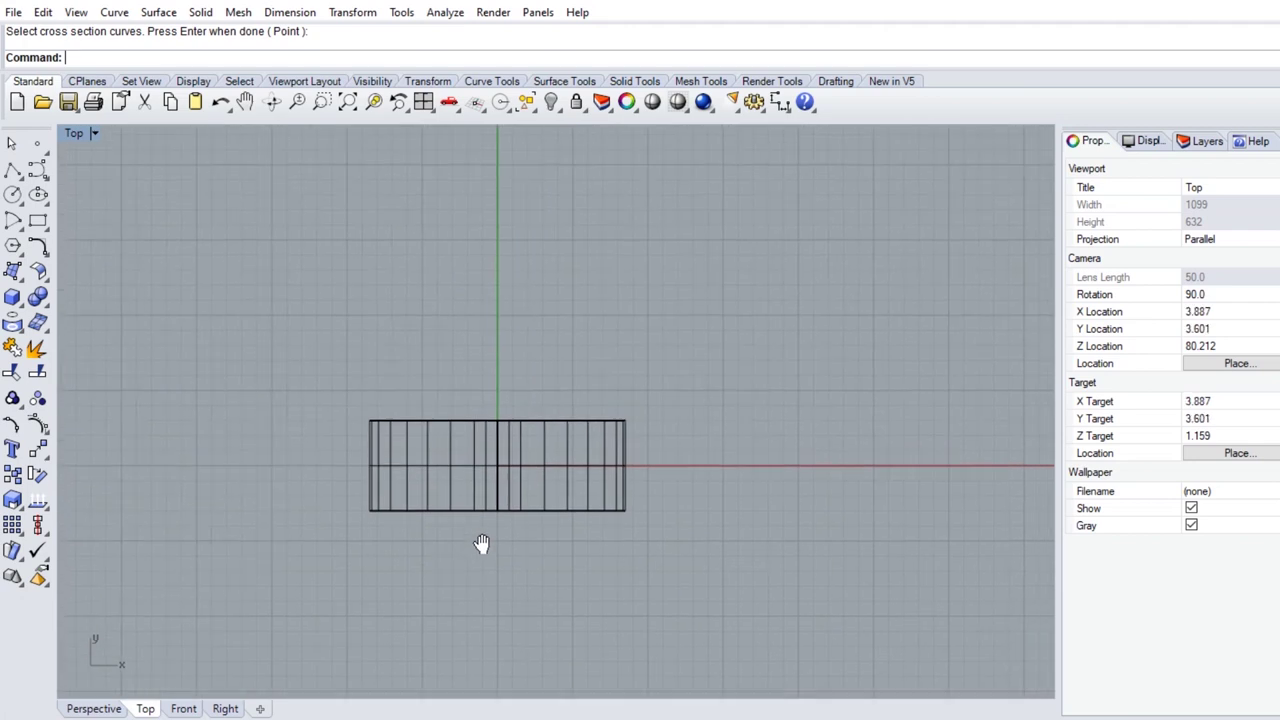
pyautogui.click(93, 134)
pyautogui.click(134, 204)
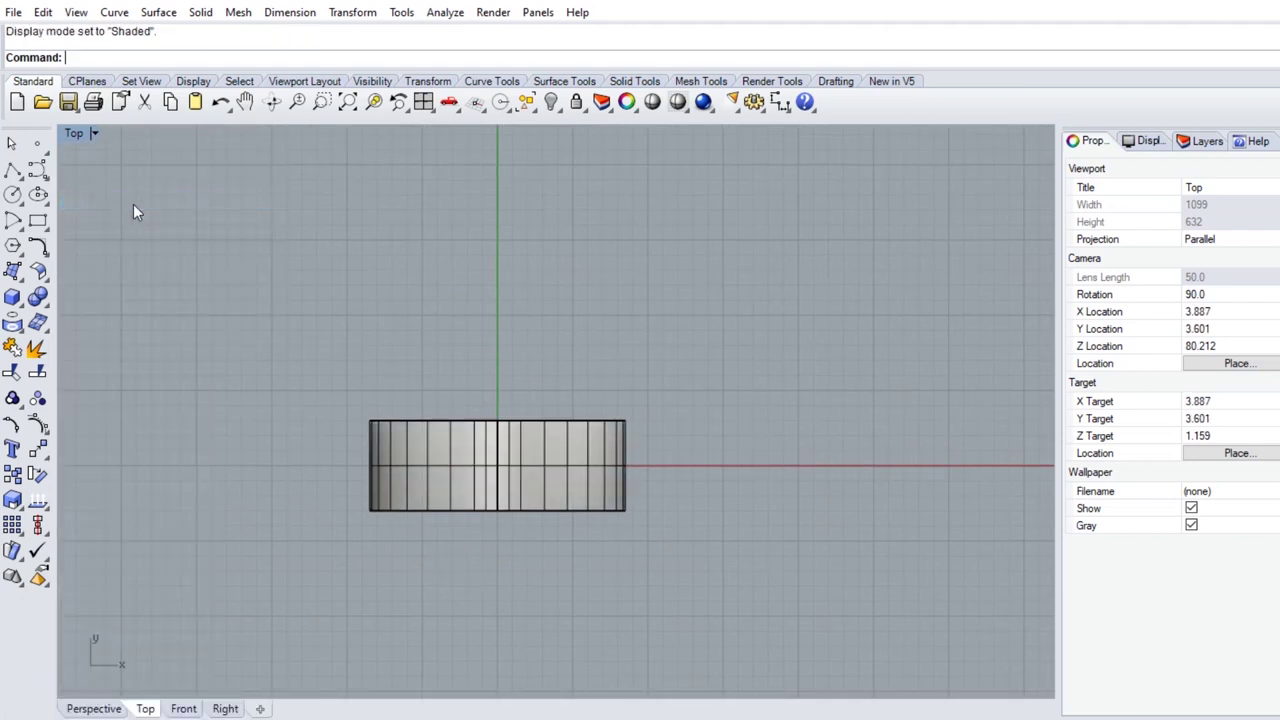
# - Create flat UV curves from the ring band surface
pyautogui.click(26, 331)
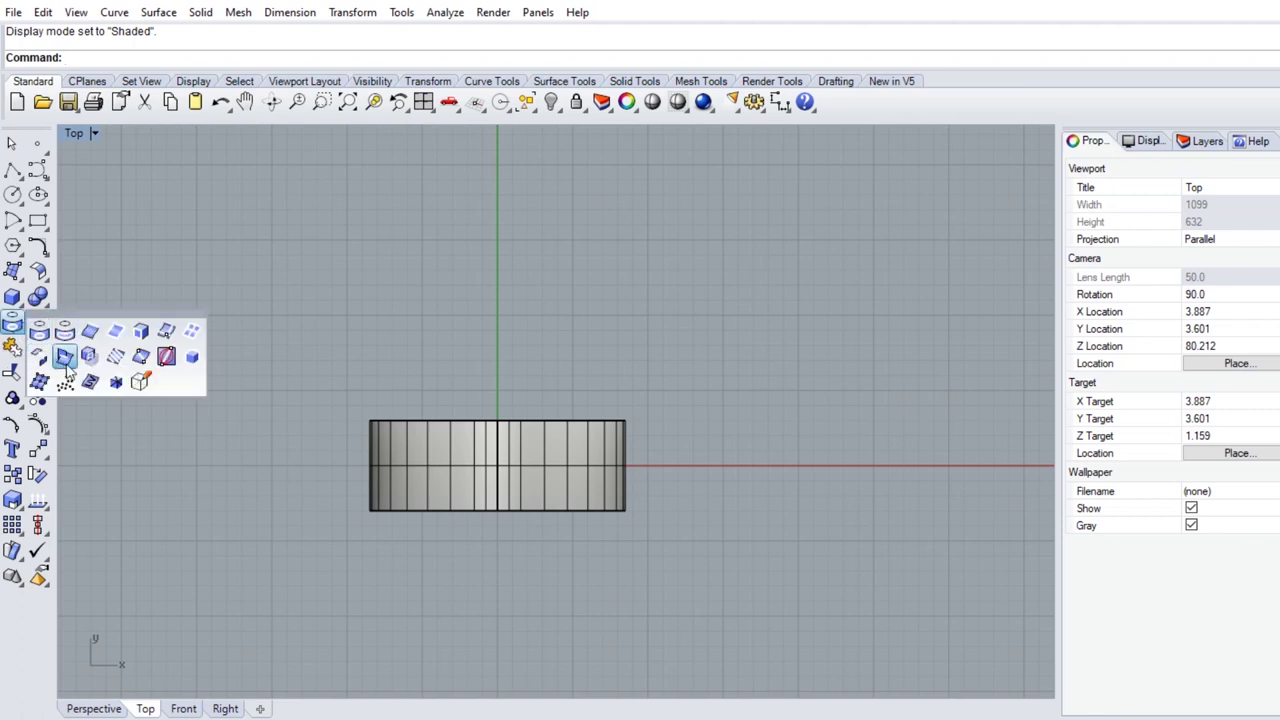
pyautogui.click(98, 391)
pyautogui.click(462, 456)
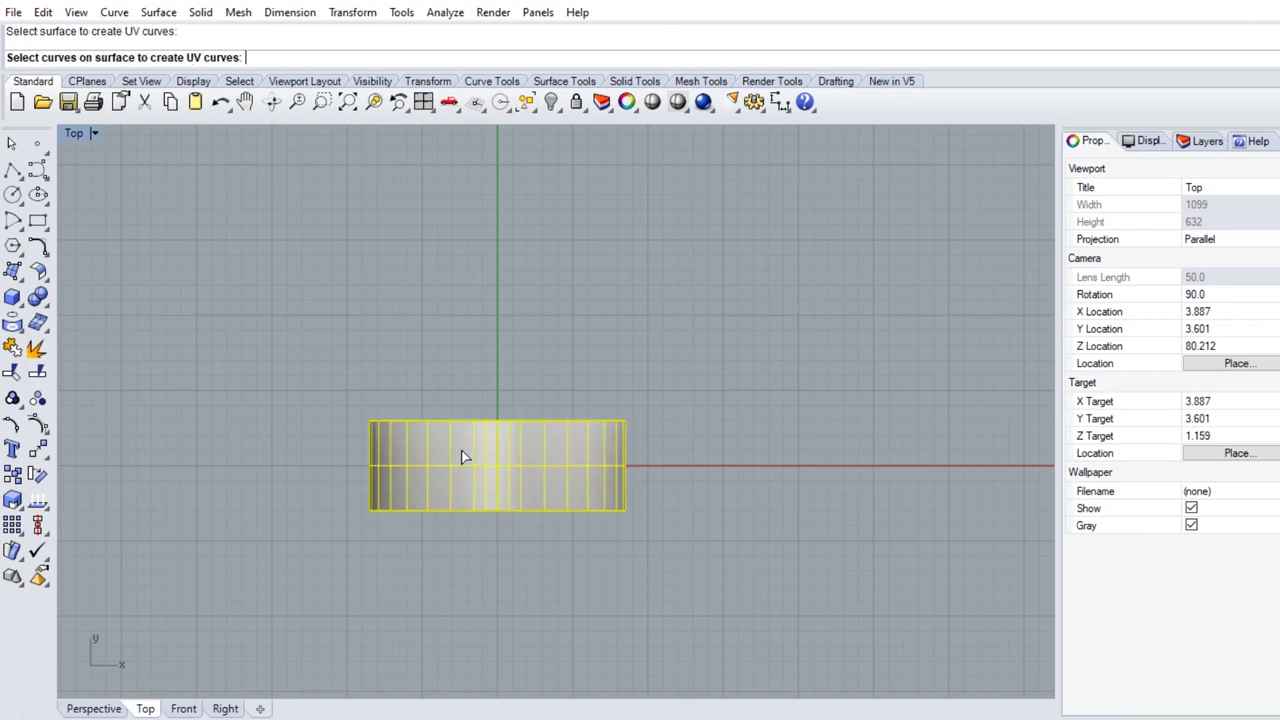
pyautogui.press('Return')
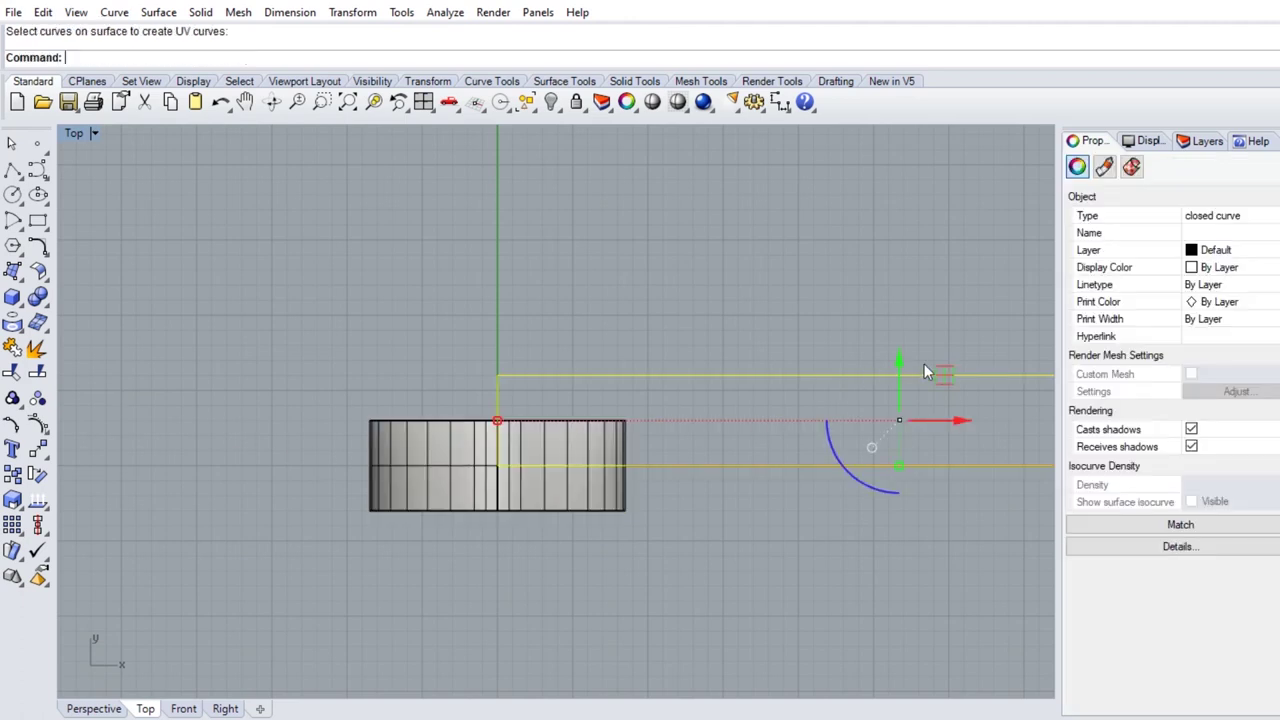
# - Move the flat outline above the band and show the hidden objects
pyautogui.moveTo(942, 378); pyautogui.dragTo(613, 236)
pyautogui.press('Escape')
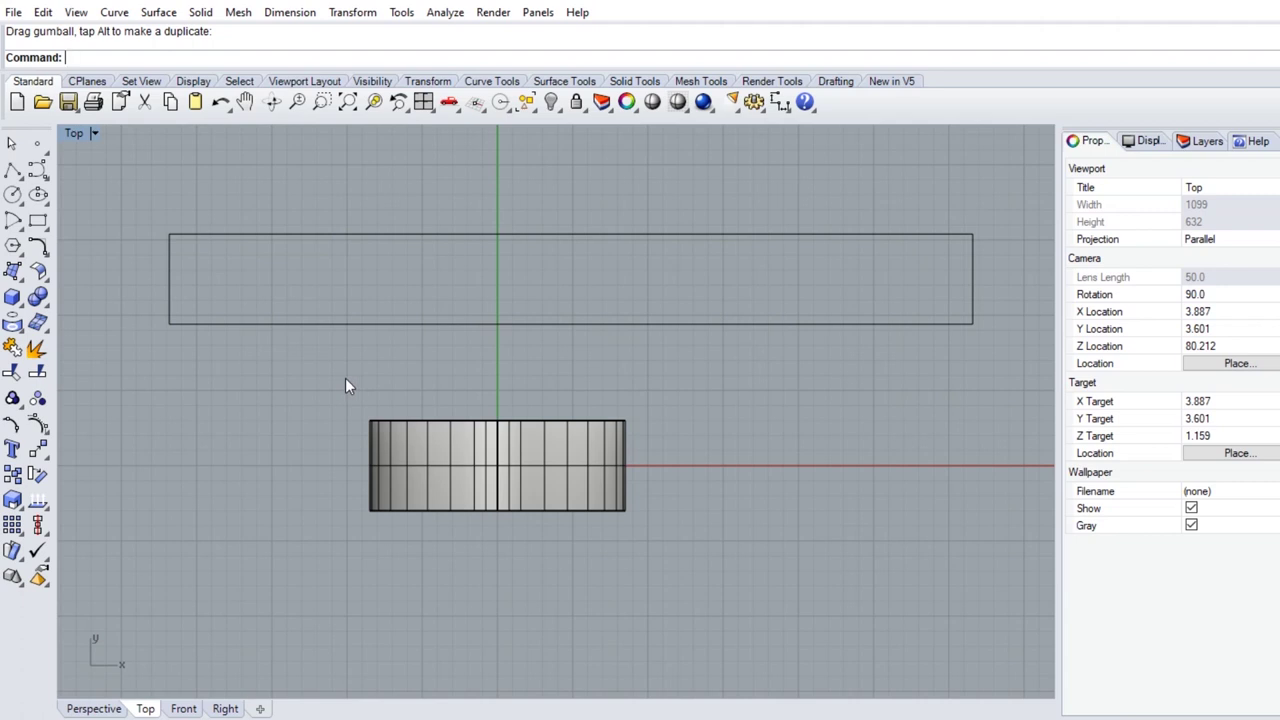
pyautogui.rightClick(560, 97)
pyautogui.rightClick(560, 97)
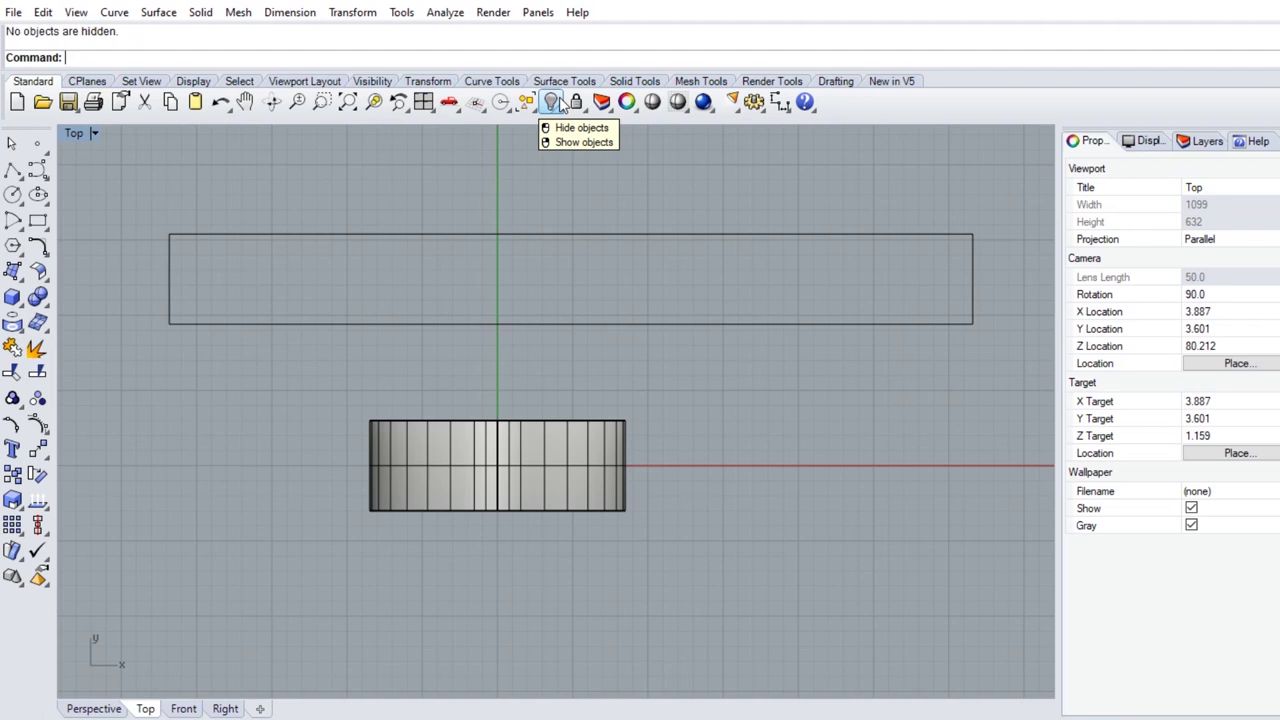
# - Set the Top view to Wireframe and select the round diamond
pyautogui.click(91, 134)
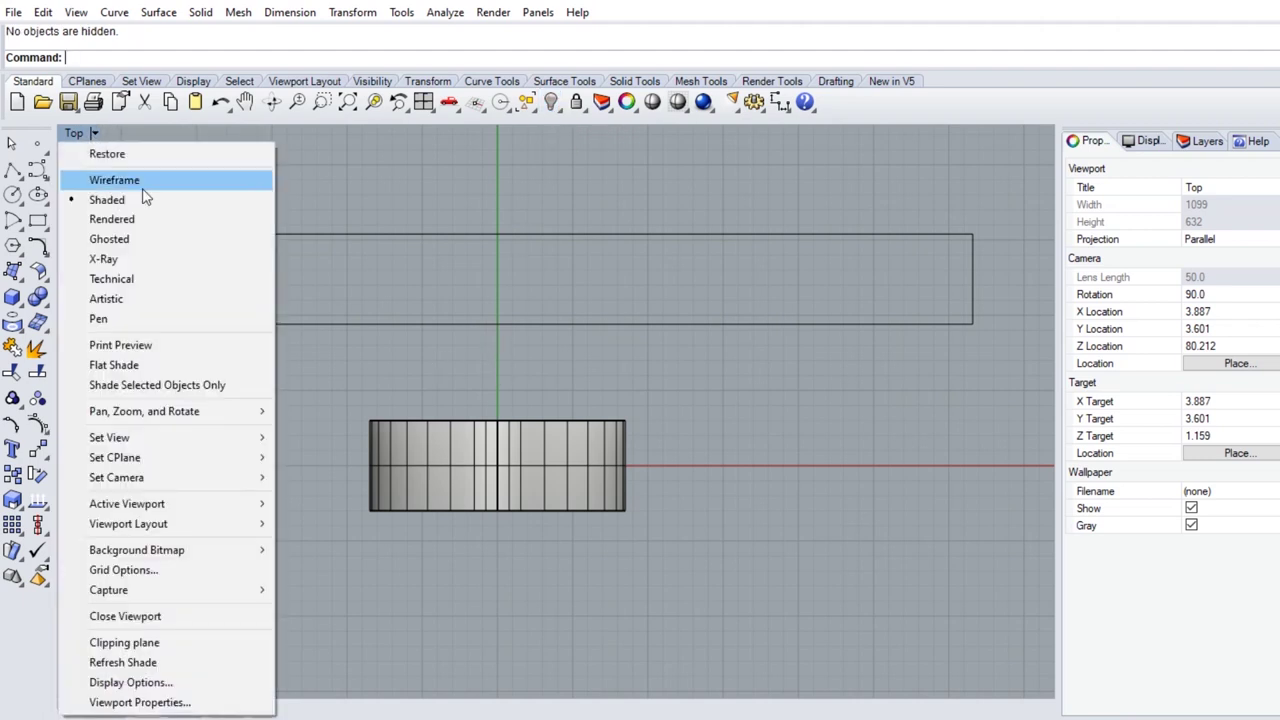
pyautogui.click(129, 174)
pyautogui.click(521, 470)
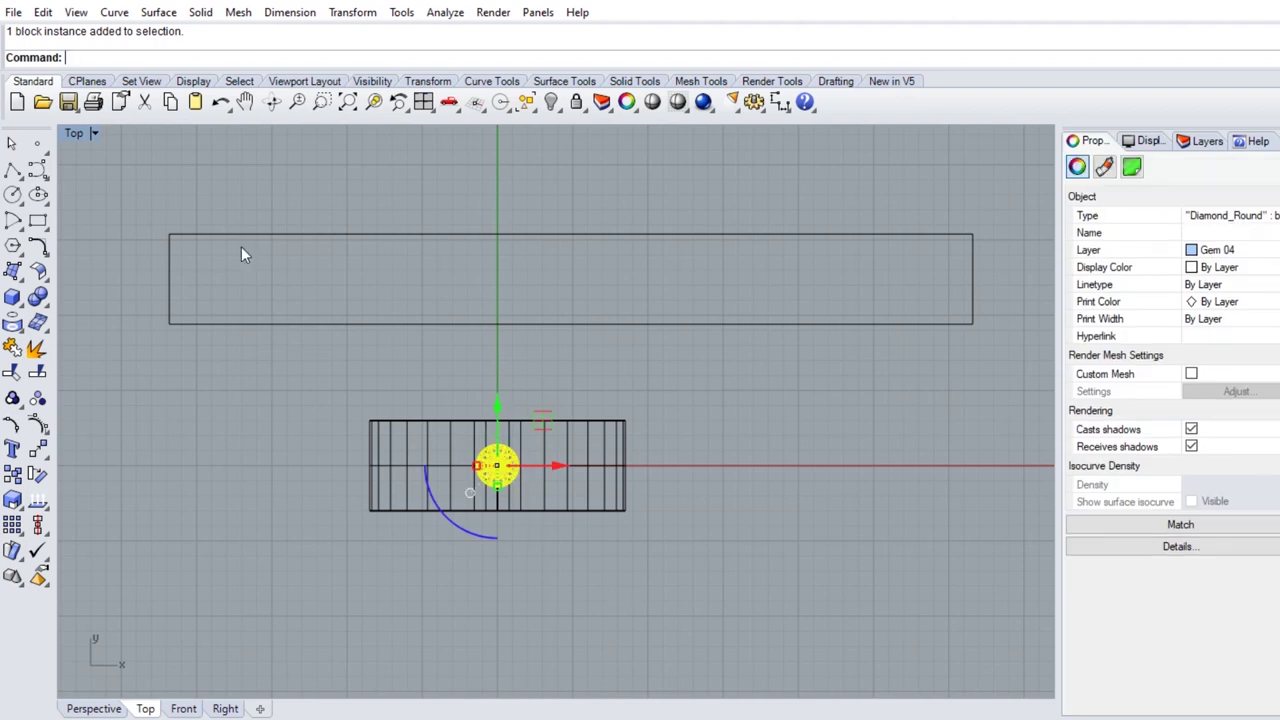
# - Restore the four-view layout, zoom in on the diamond, and begin a circle
pyautogui.doubleClick(82, 136)
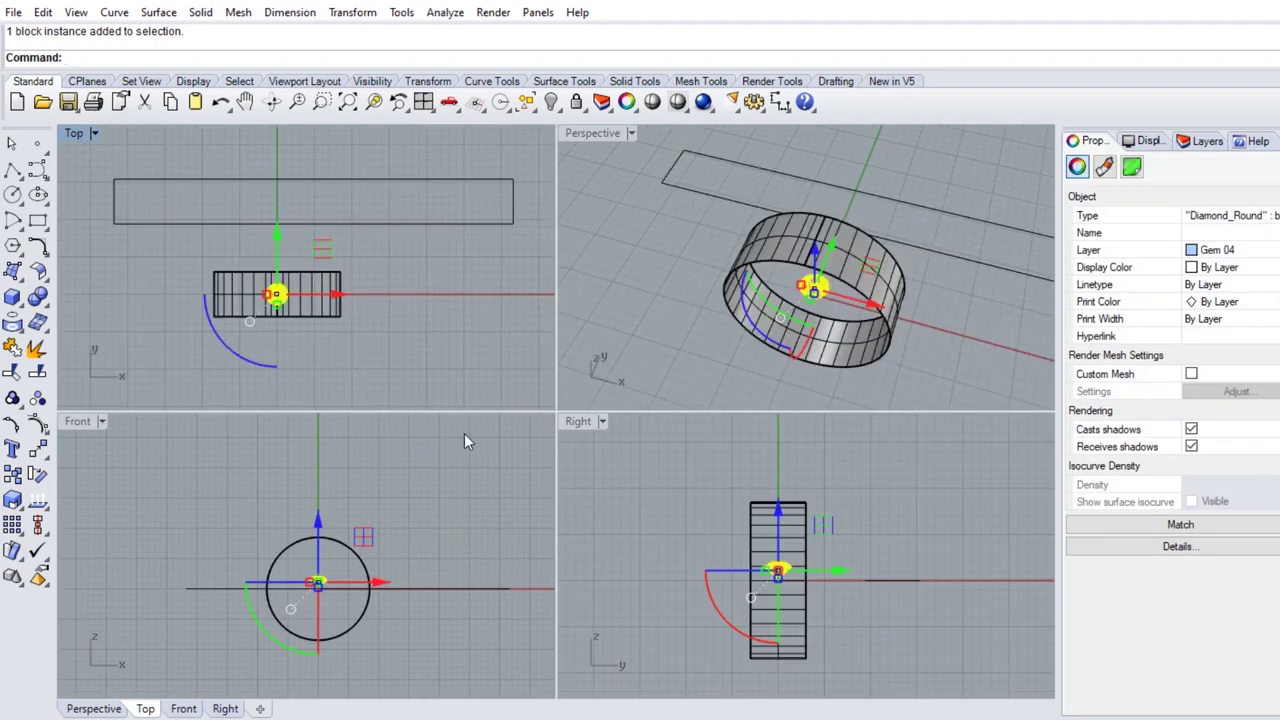
pyautogui.scroll(3, 323, 580)
pyautogui.scroll(2, 335, 565)
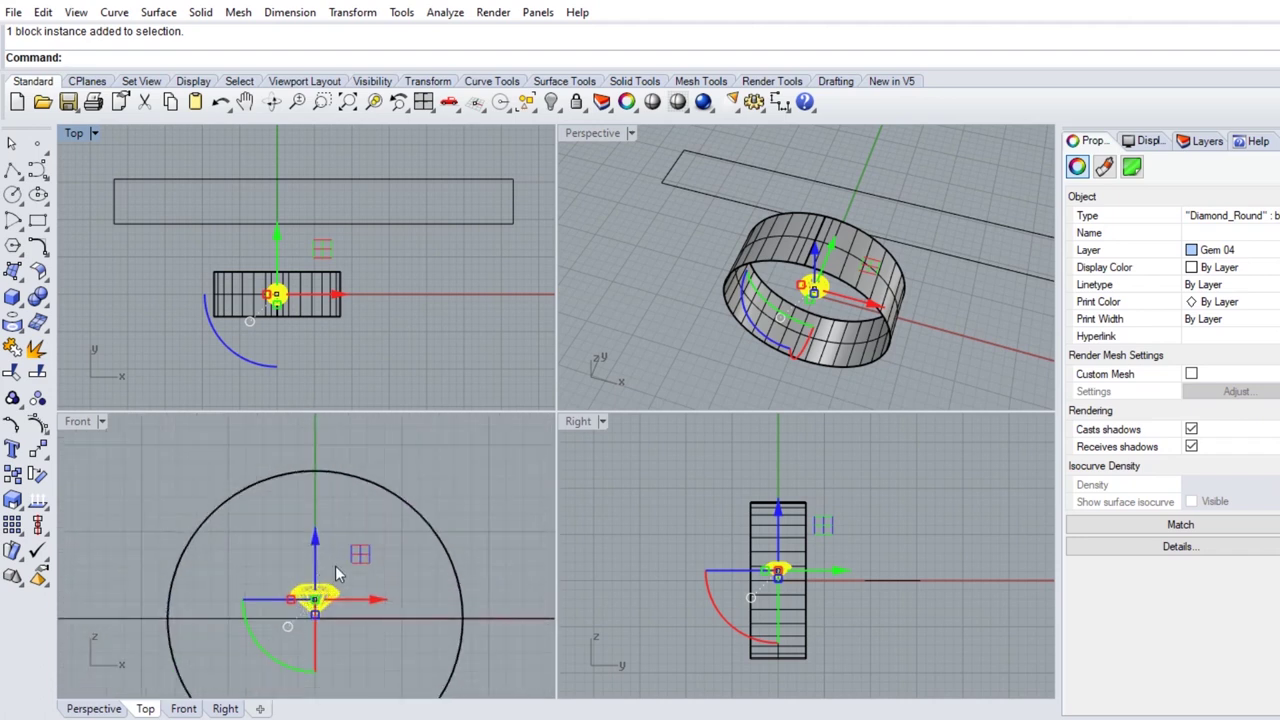
pyautogui.scroll(1, 334, 545)
pyautogui.scroll(3, 251, 291)
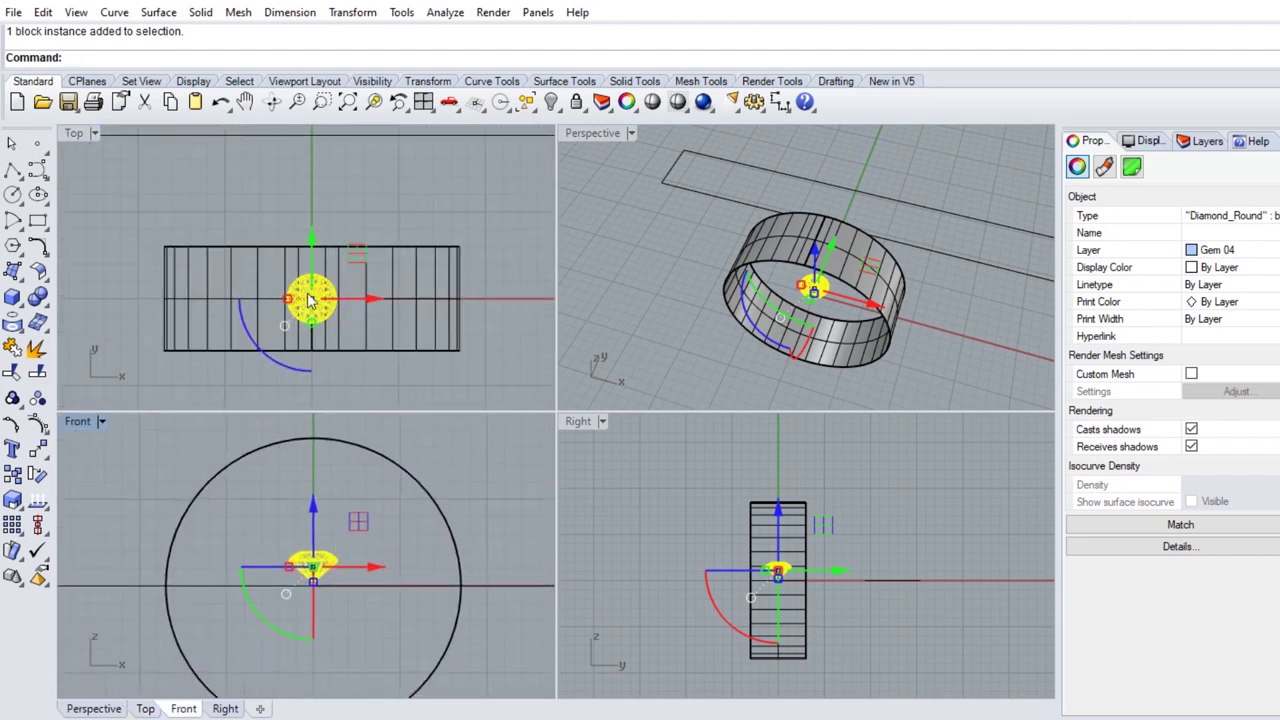
pyautogui.scroll(2, 307, 292)
pyautogui.scroll(1, 306, 292)
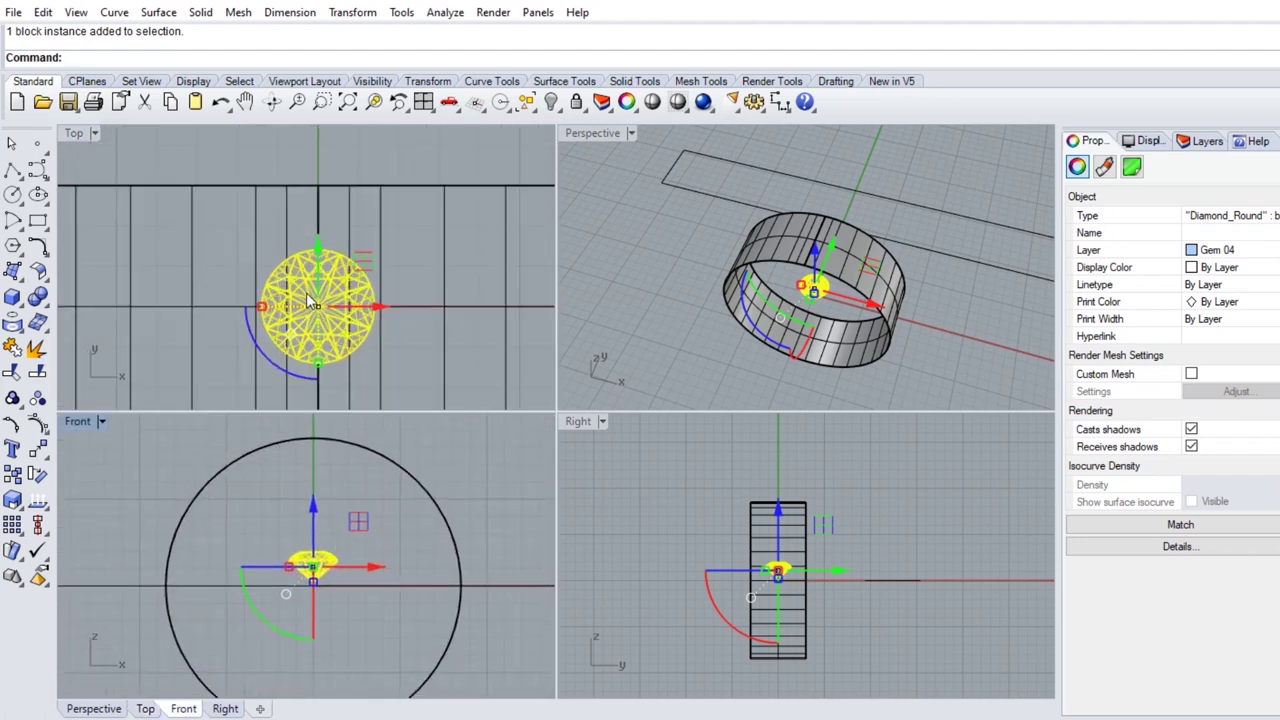
pyautogui.click(13, 195)
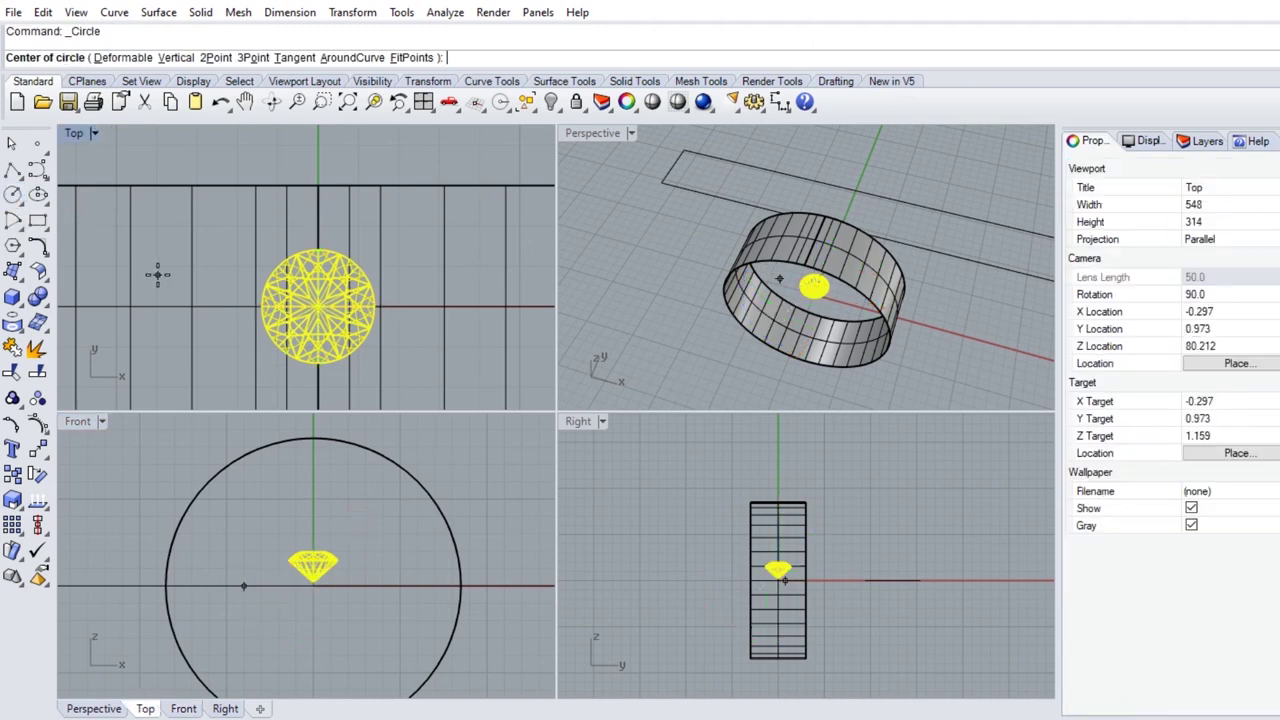
pyautogui.write('0')
# - Create a diameter-3 circle at the origin and scale it to the diamond's girdle
pyautogui.press('Return')
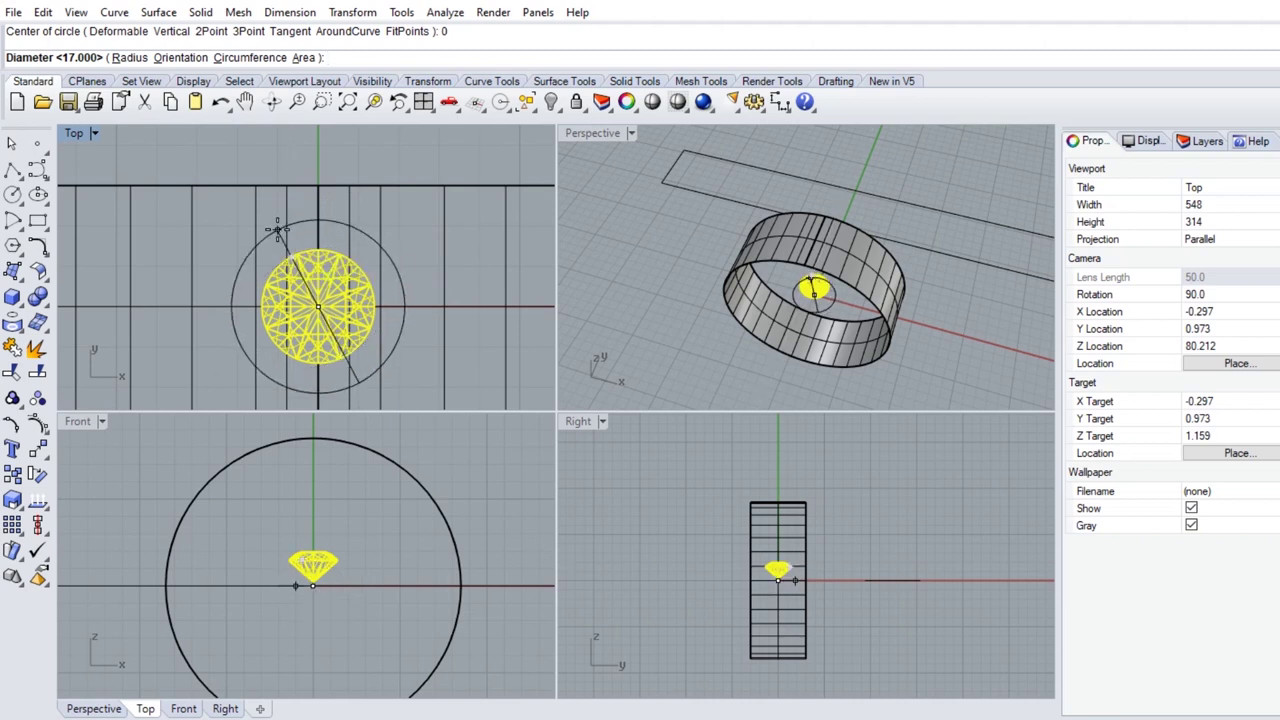
pyautogui.write('3')
pyautogui.press('Return')
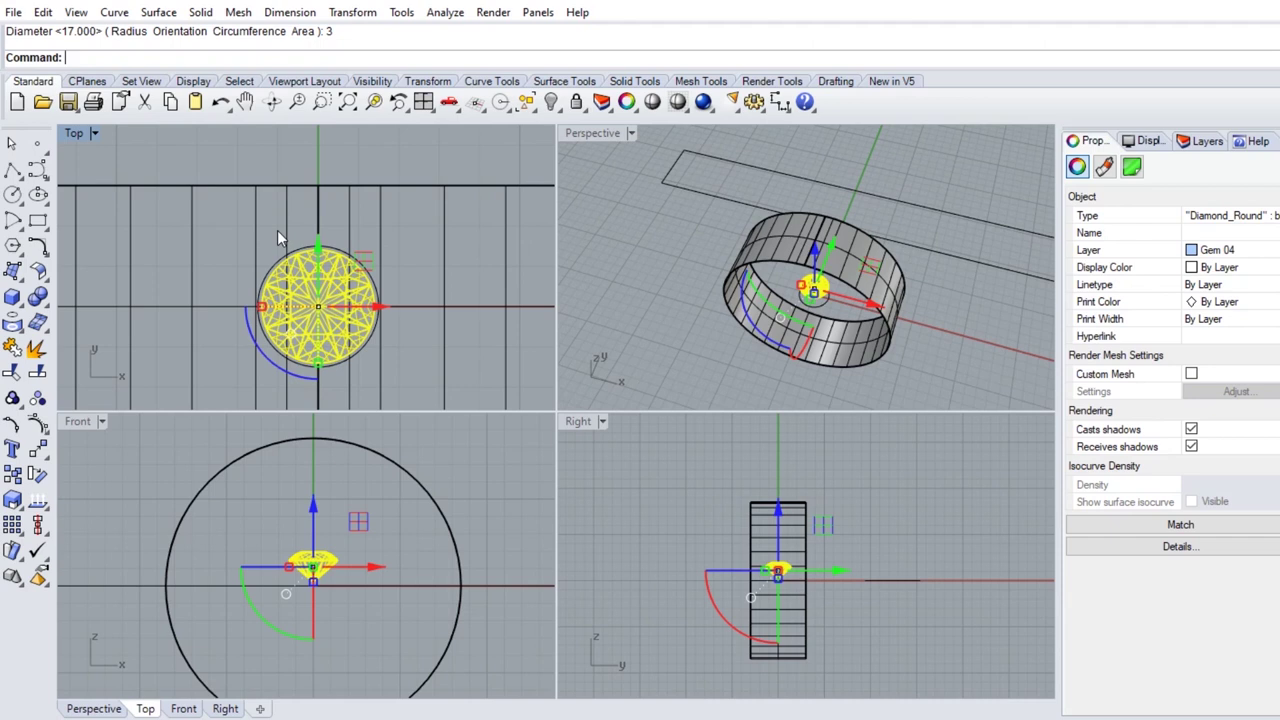
pyautogui.click(342, 257)
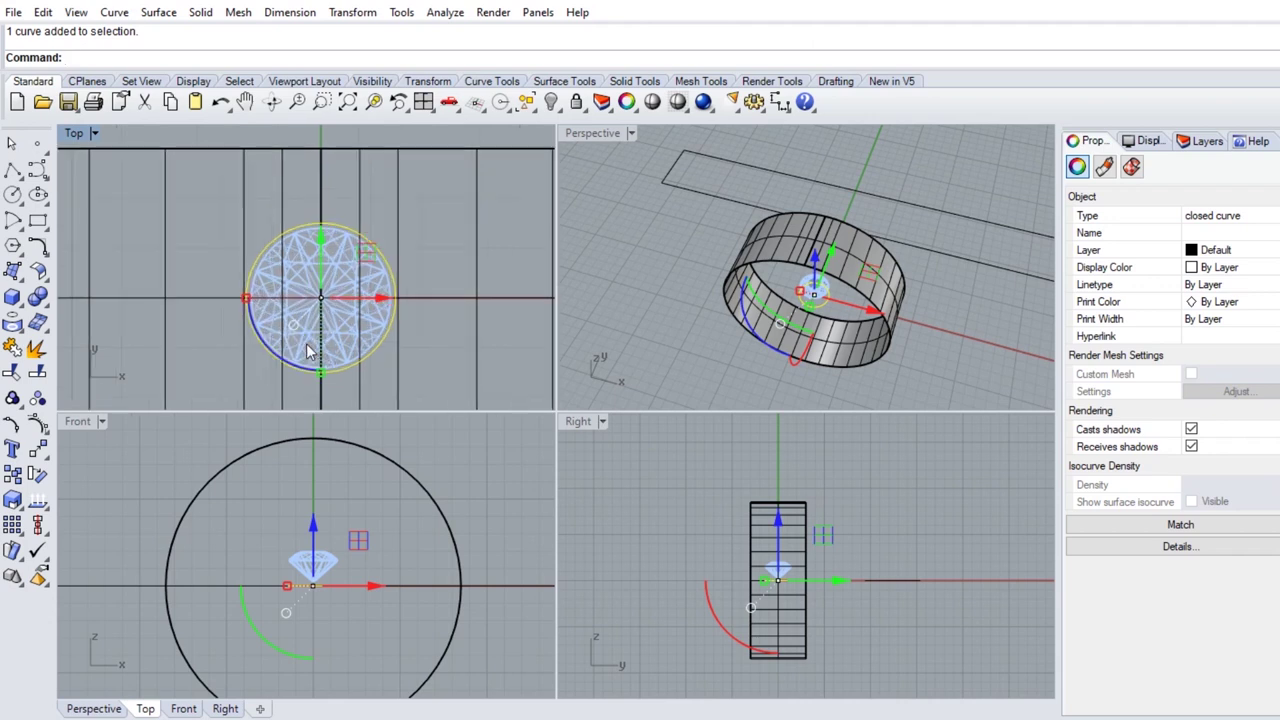
pyautogui.scroll(2, 308, 350)
pyautogui.scroll(3, 308, 350)
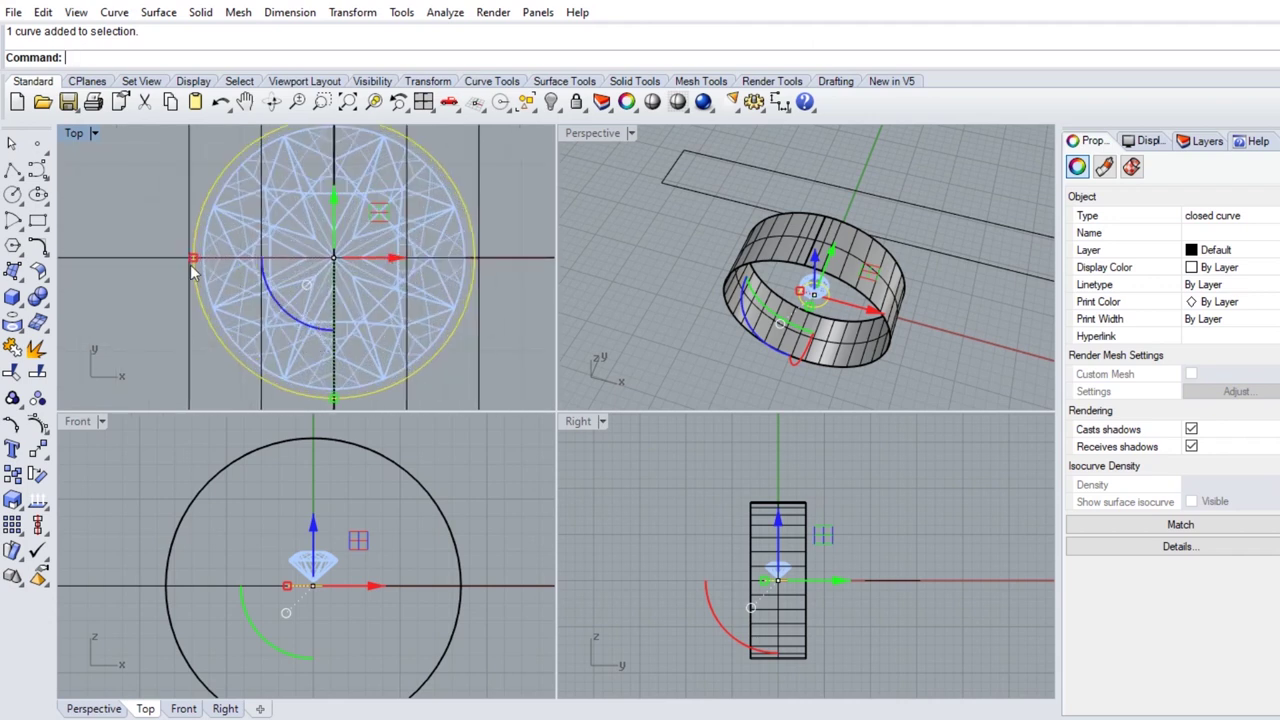
pyautogui.moveTo(196, 262); pyautogui.dragTo(214, 277)
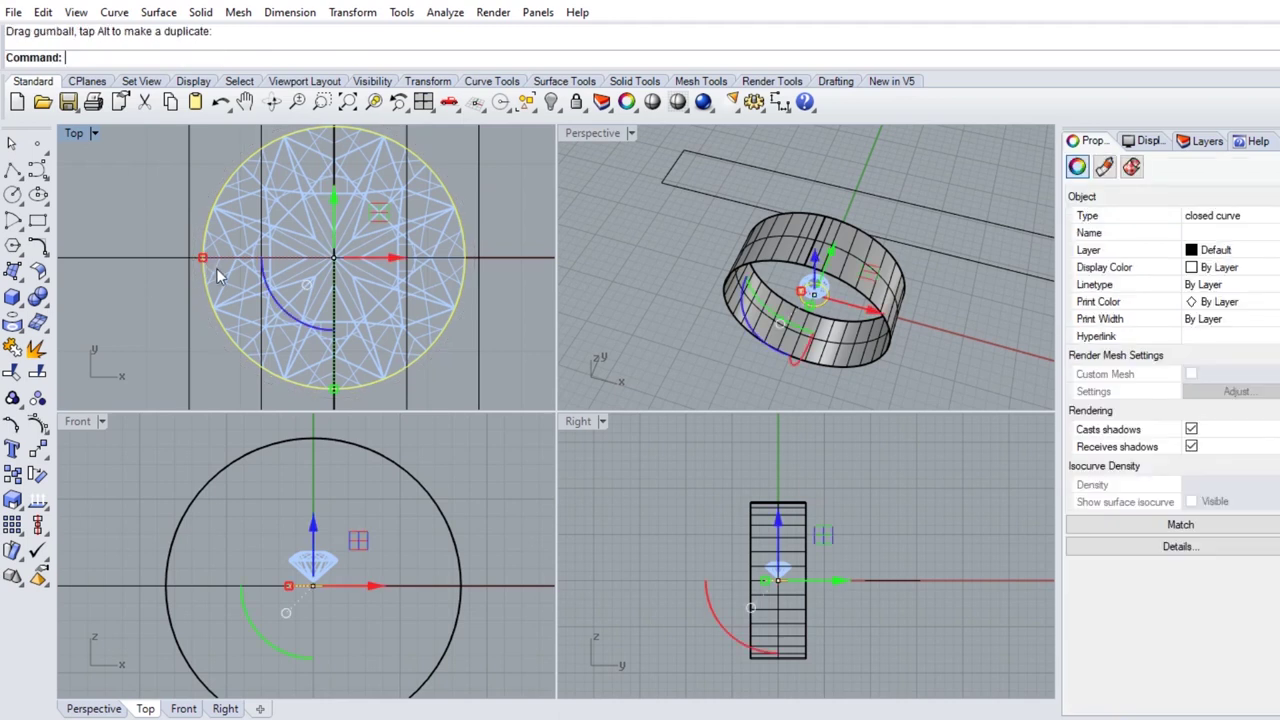
# - Offset the outline circle inward through a picked point and select both circles
pyautogui.click(44, 252)
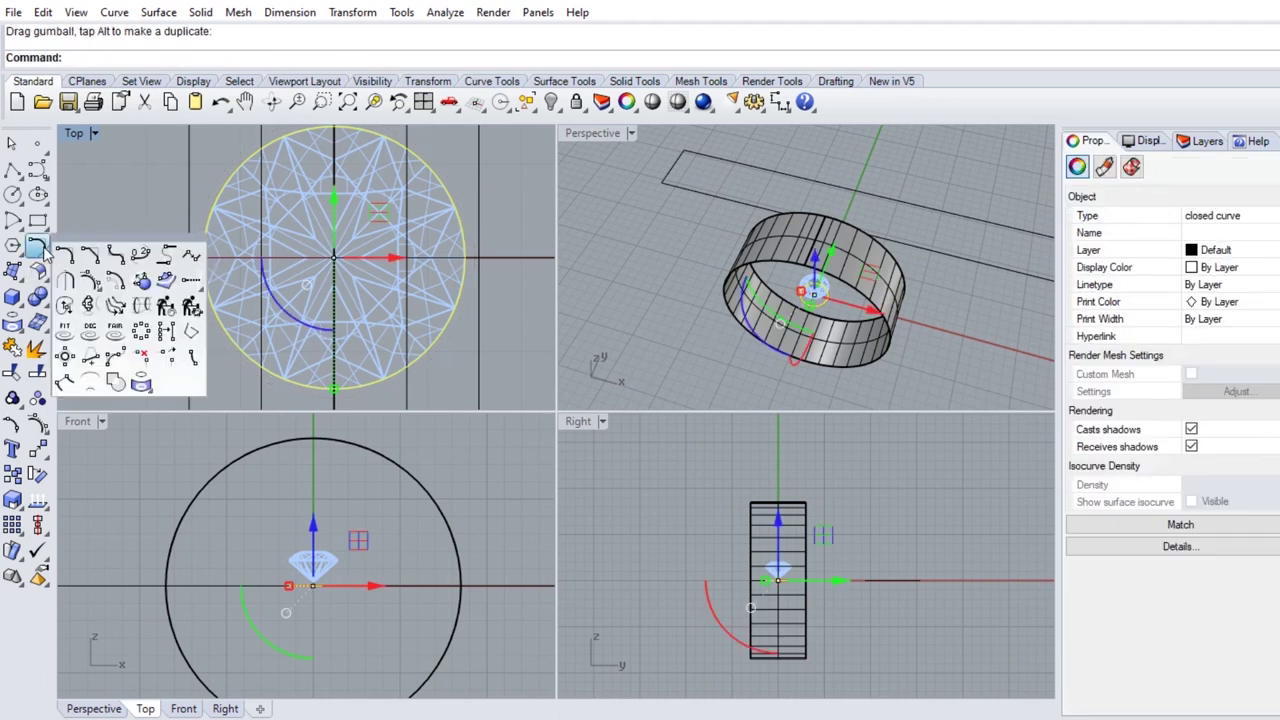
pyautogui.click(116, 280)
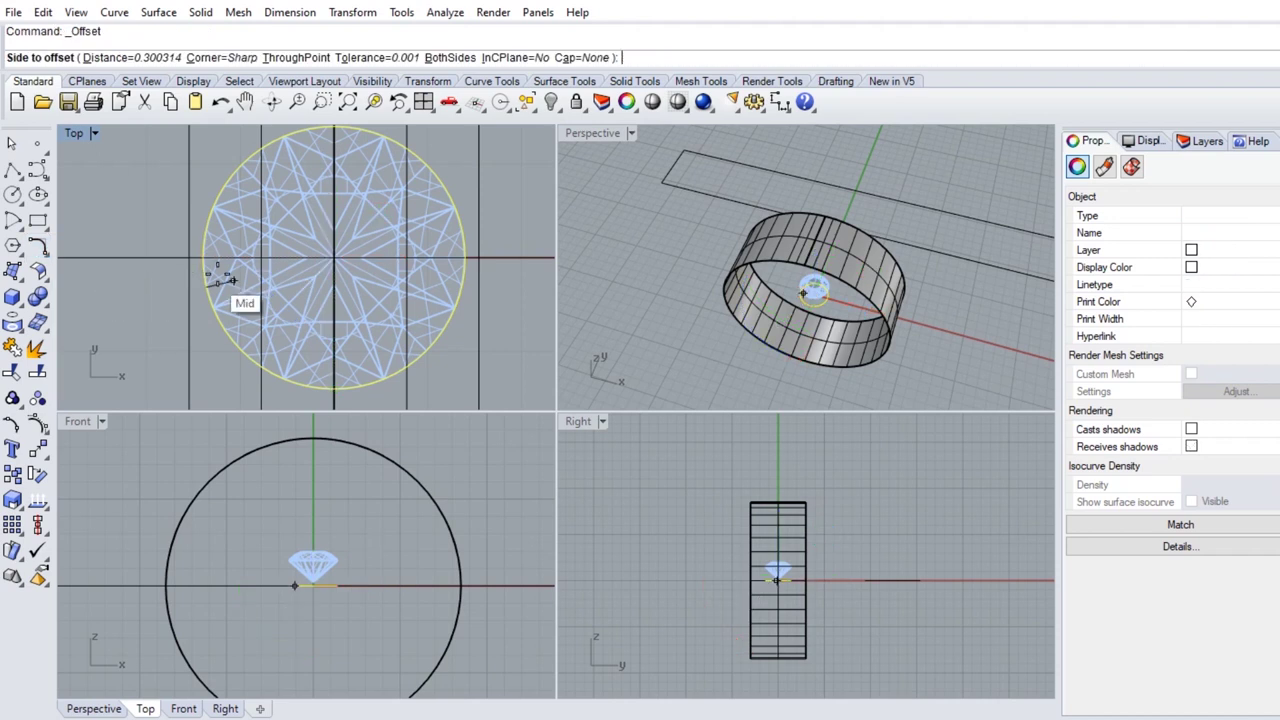
pyautogui.click(295, 58)
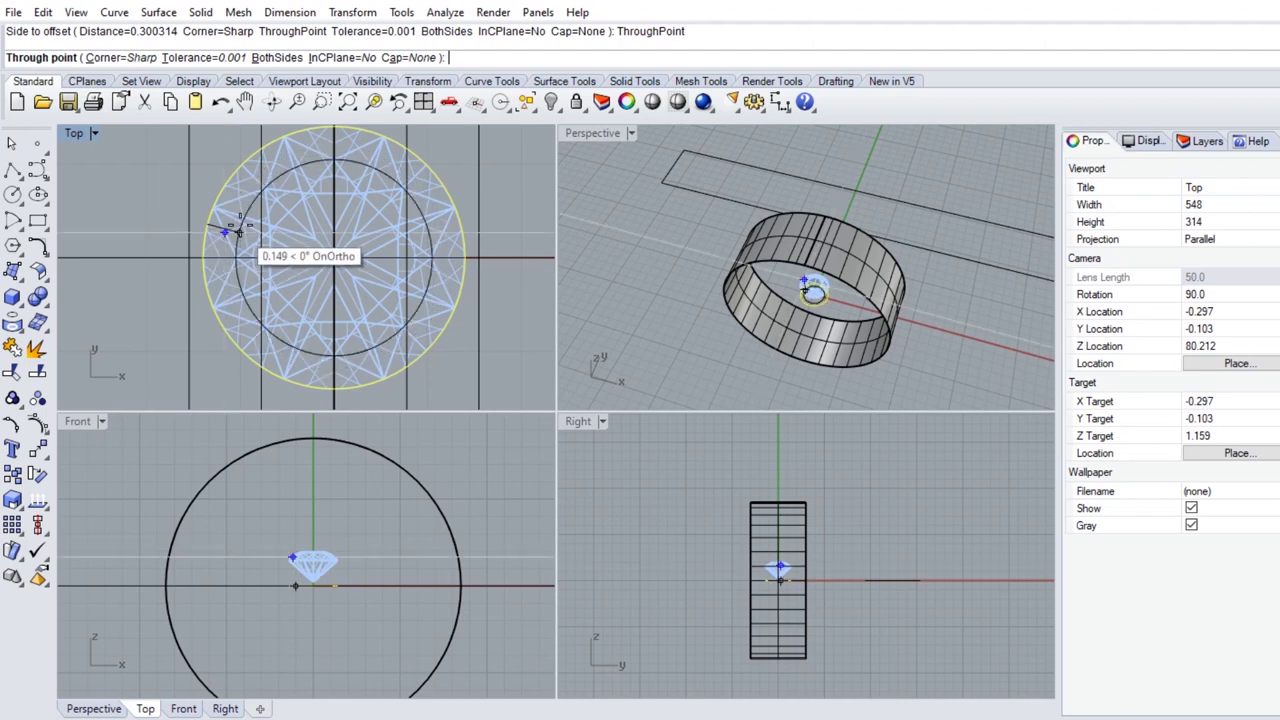
pyautogui.click(240, 222)
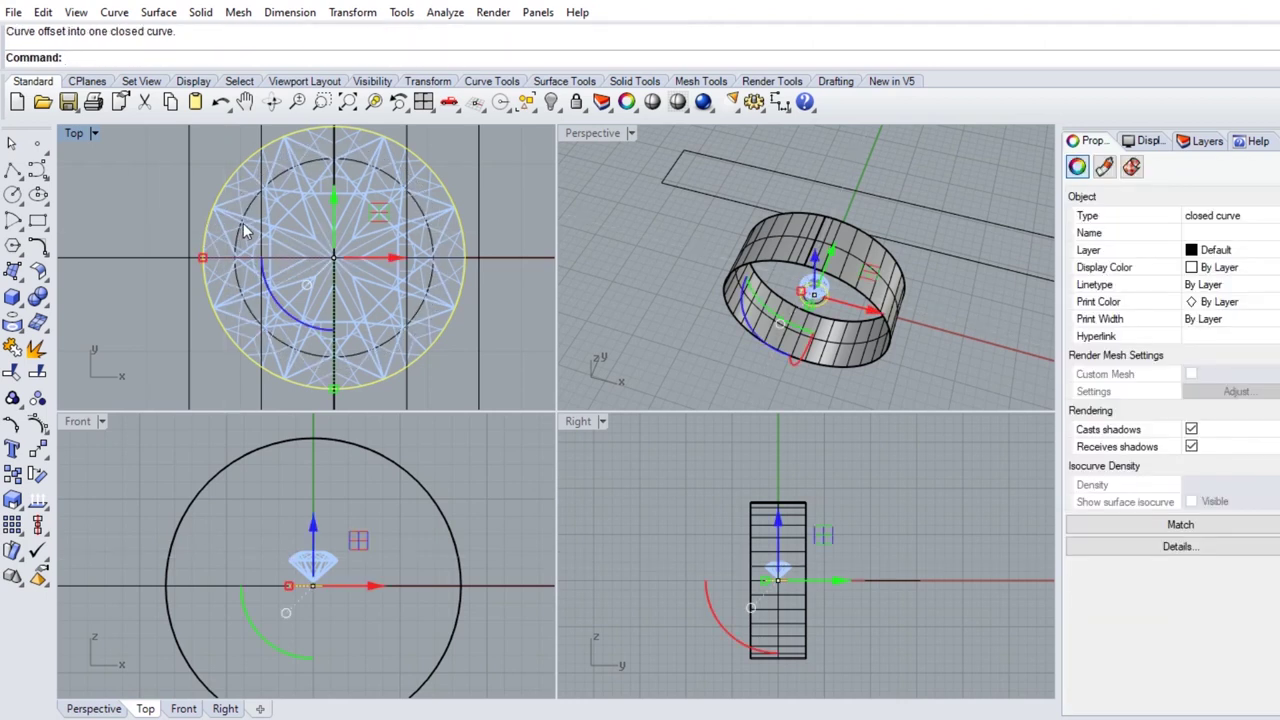
pyautogui.keyDown('shift'); pyautogui.click(254, 316); pyautogui.keyUp('shift')
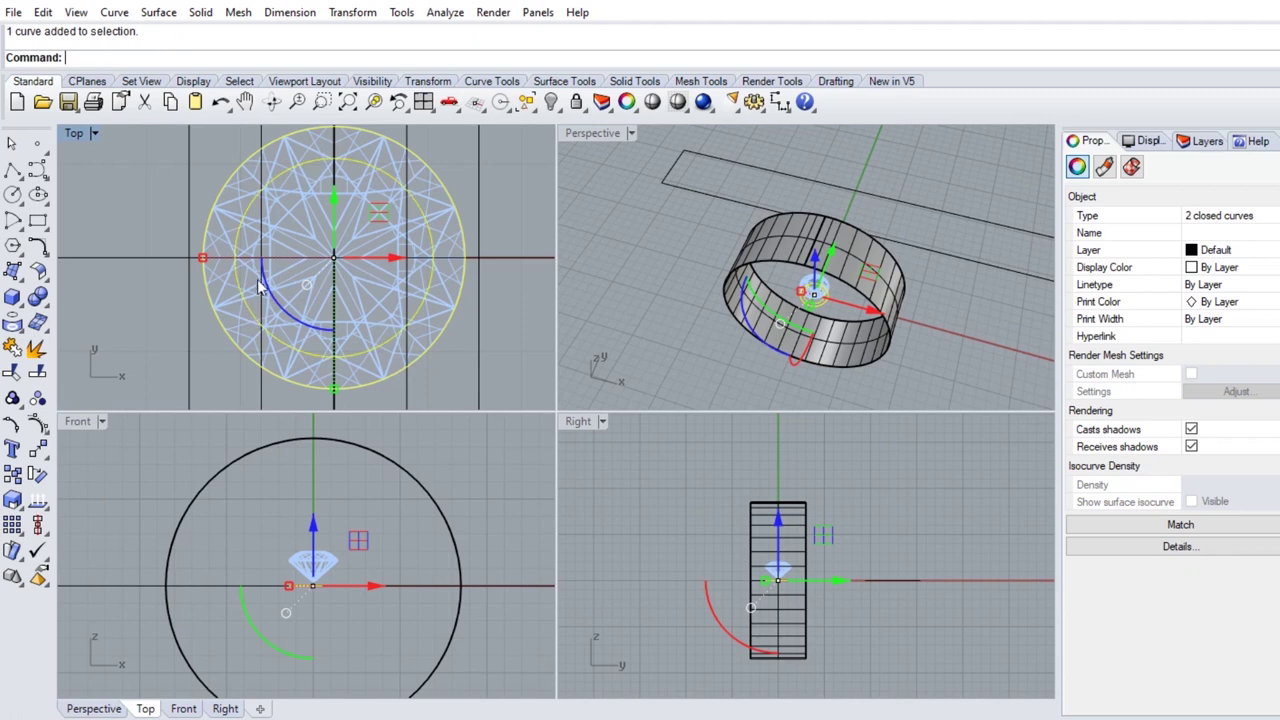
pyautogui.scroll(-3, 238, 484)
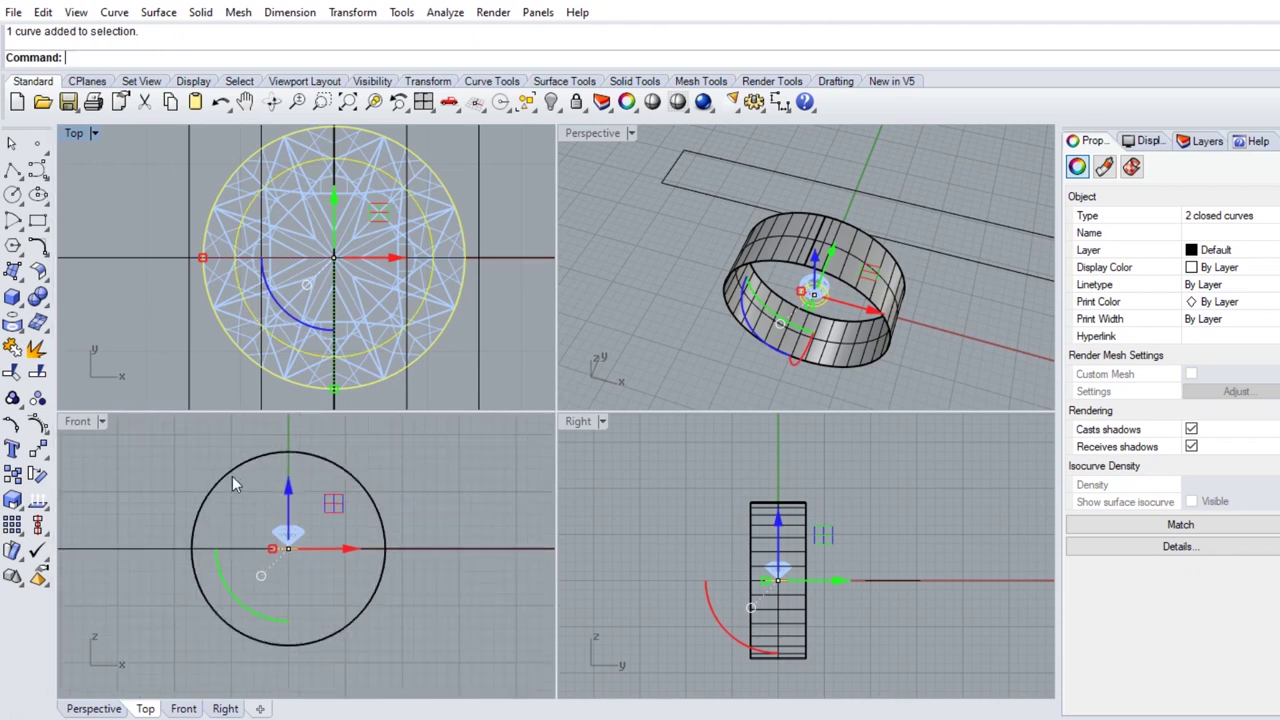
# - Extrude both circles into a solid tube ending at the diamond's girdle
pyautogui.click(12, 322)
pyautogui.click(88, 362)
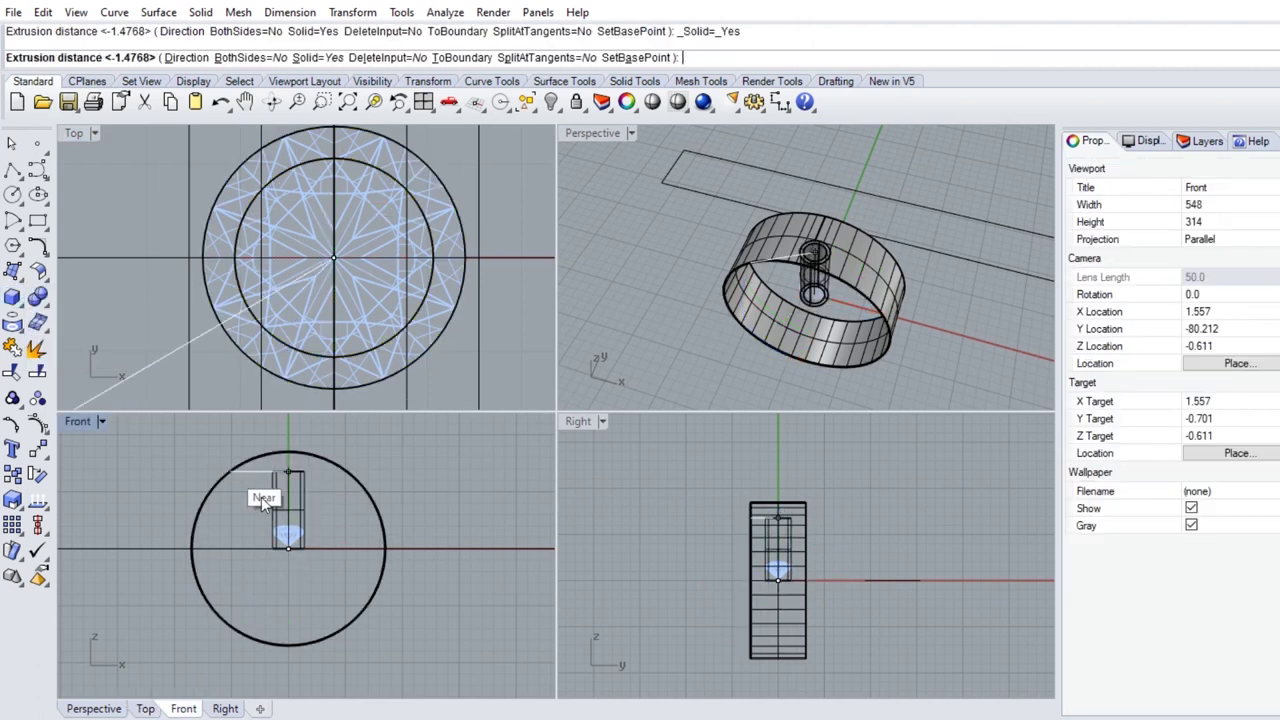
pyautogui.scroll(2, 292, 524)
pyautogui.scroll(3, 273, 527)
pyautogui.scroll(3, 273, 527)
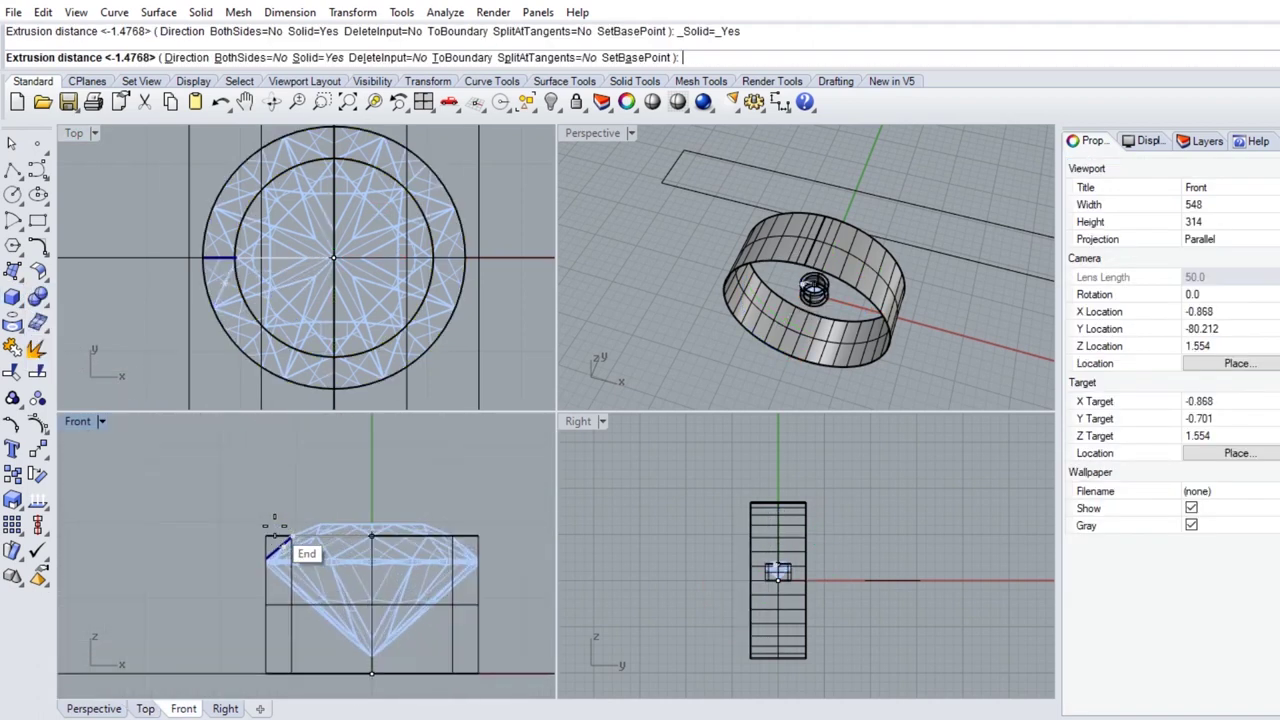
pyautogui.scroll(1, 265, 550)
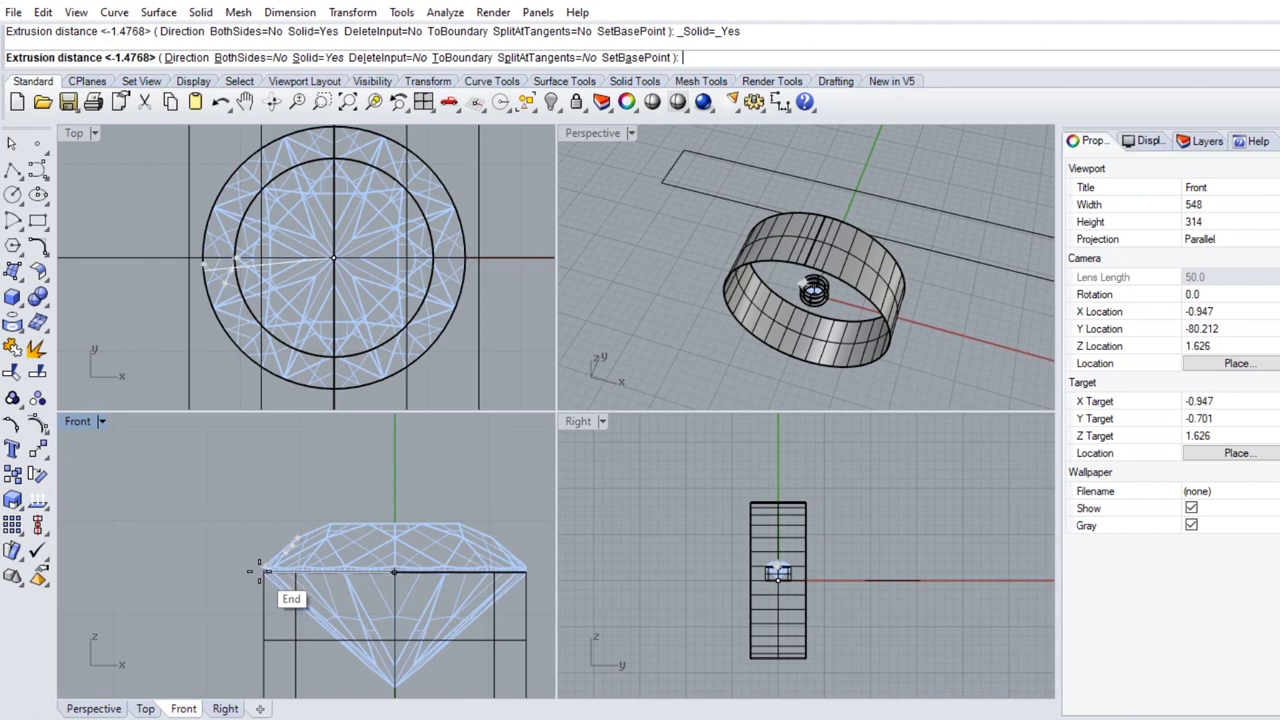
pyautogui.click(258, 572)
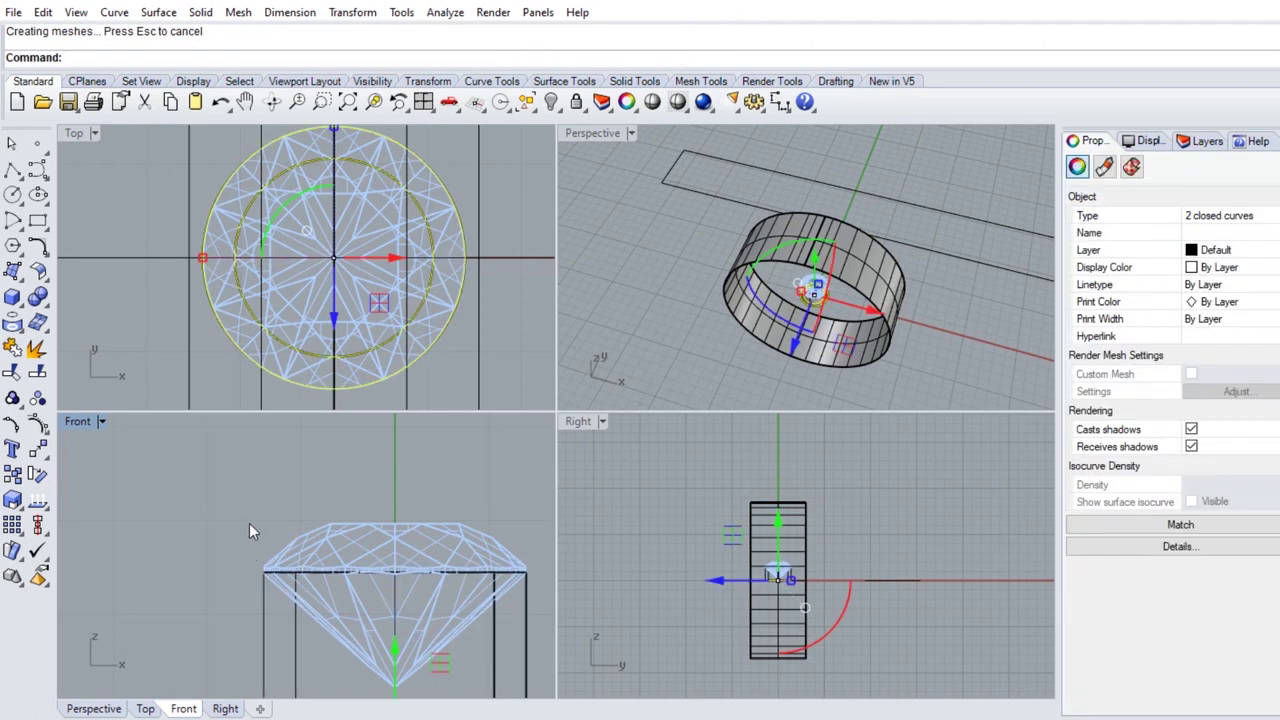
pyautogui.moveTo(727, 360)
pyautogui.mouseDown(button='right')
pyautogui.moveTo(838, 279)
pyautogui.moveTo(501, 329)
pyautogui.mouseUp(button='right')
pyautogui.scroll(5, 838, 279)
pyautogui.press('Escape')
# - Window-select the diamond, tube and both circles in Top view, then maximize Top
pyautogui.scroll(-5, 501, 329)
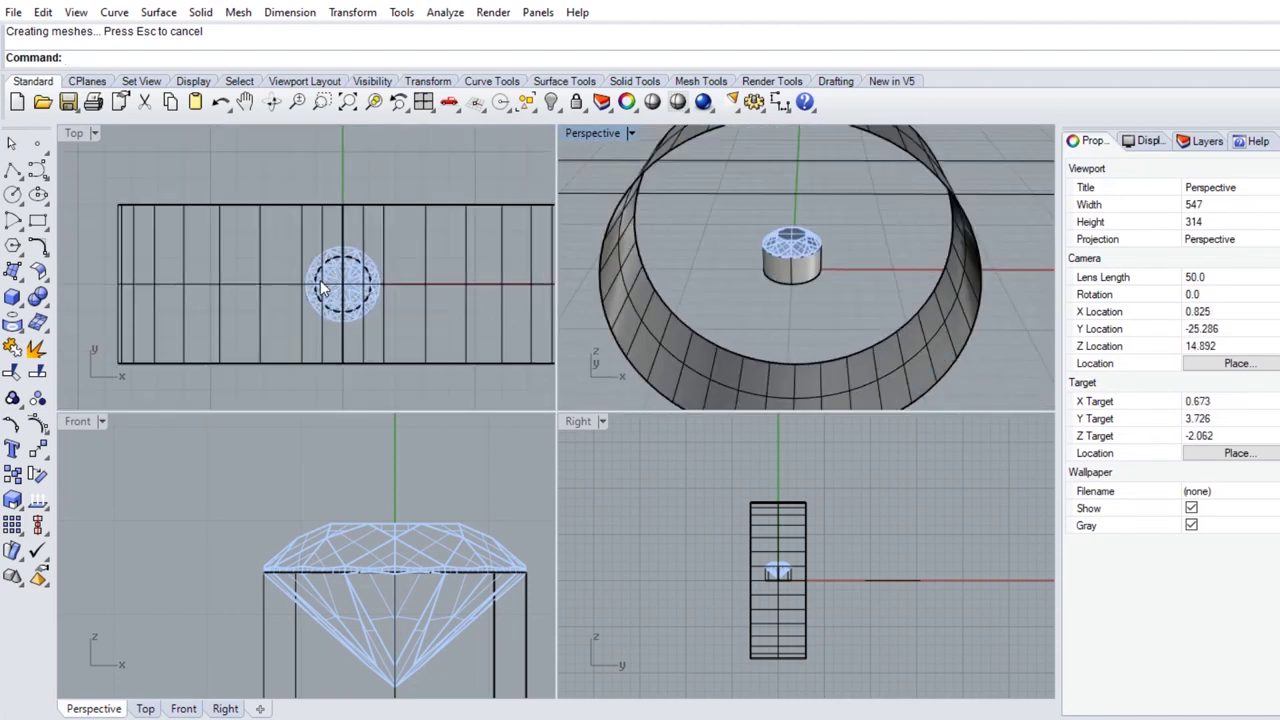
pyautogui.click(74, 158)
pyautogui.moveTo(736, 187)
pyautogui.mouseDown()
pyautogui.moveTo(878, 325)
pyautogui.moveTo(825, 245)
pyautogui.mouseUp()
pyautogui.hotkey('ctrl', 'z')
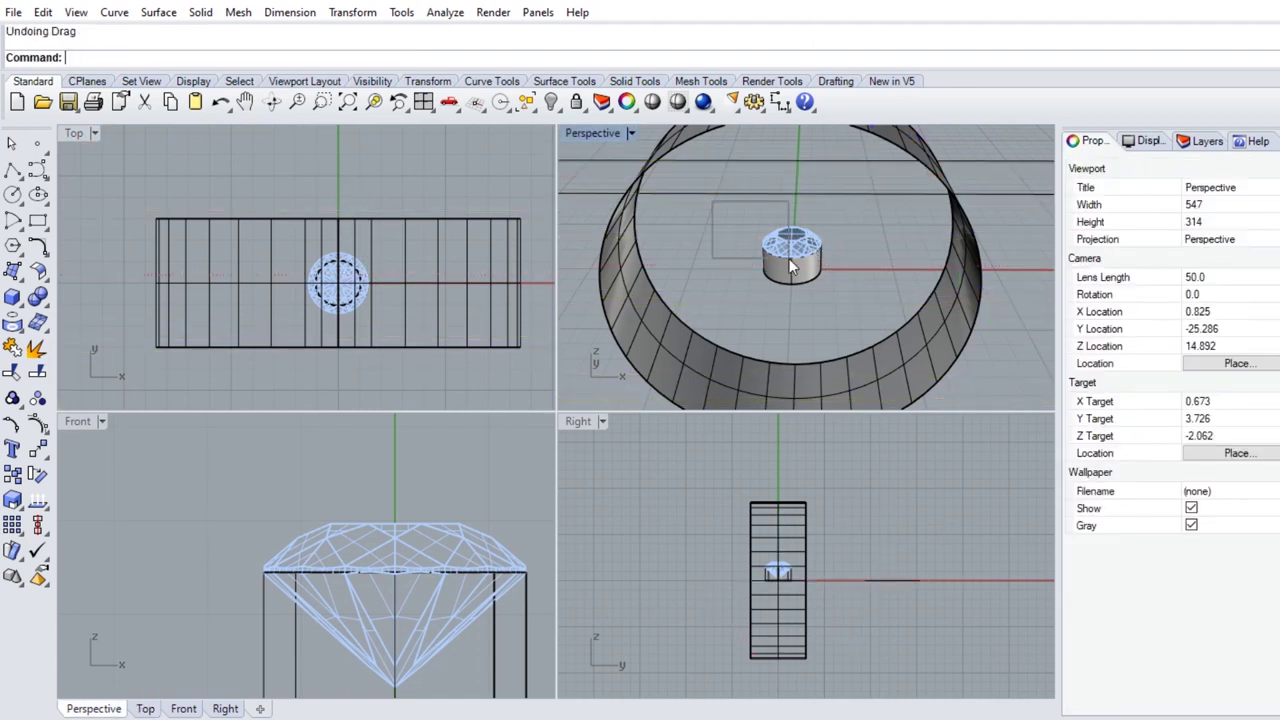
pyautogui.moveTo(718, 207); pyautogui.dragTo(887, 314)
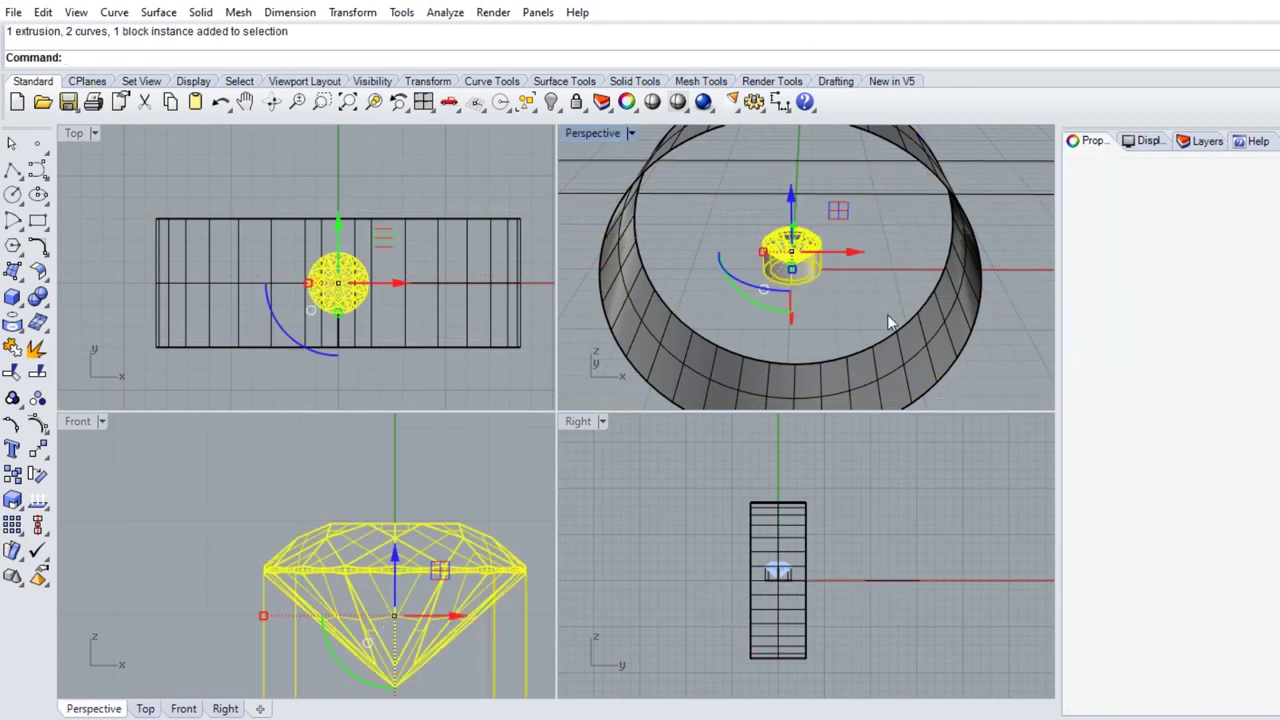
pyautogui.doubleClick(76, 134)
pyautogui.scroll(-3, 302, 217)
# - Move the diamond set onto the rectangular strip's left end and restore four views
pyautogui.moveTo(454, 254); pyautogui.dragTo(605, 501, button='right')
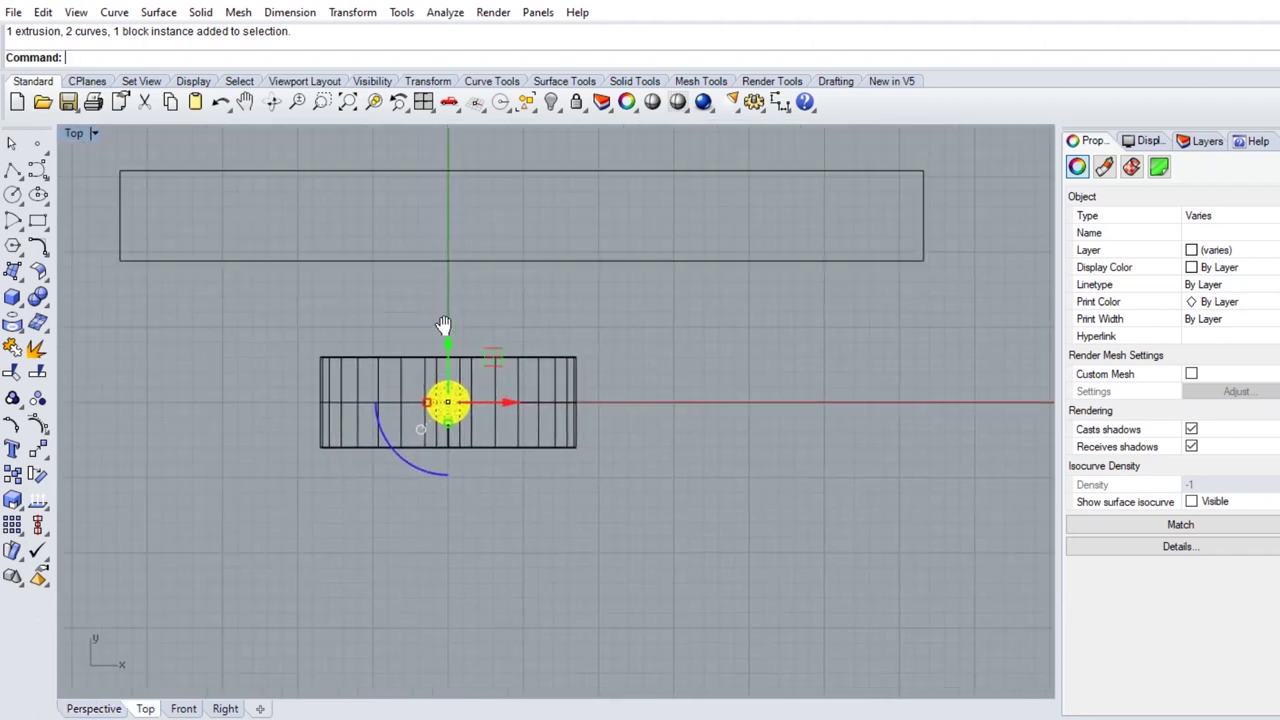
pyautogui.moveTo(615, 495); pyautogui.dragTo(310, 288)
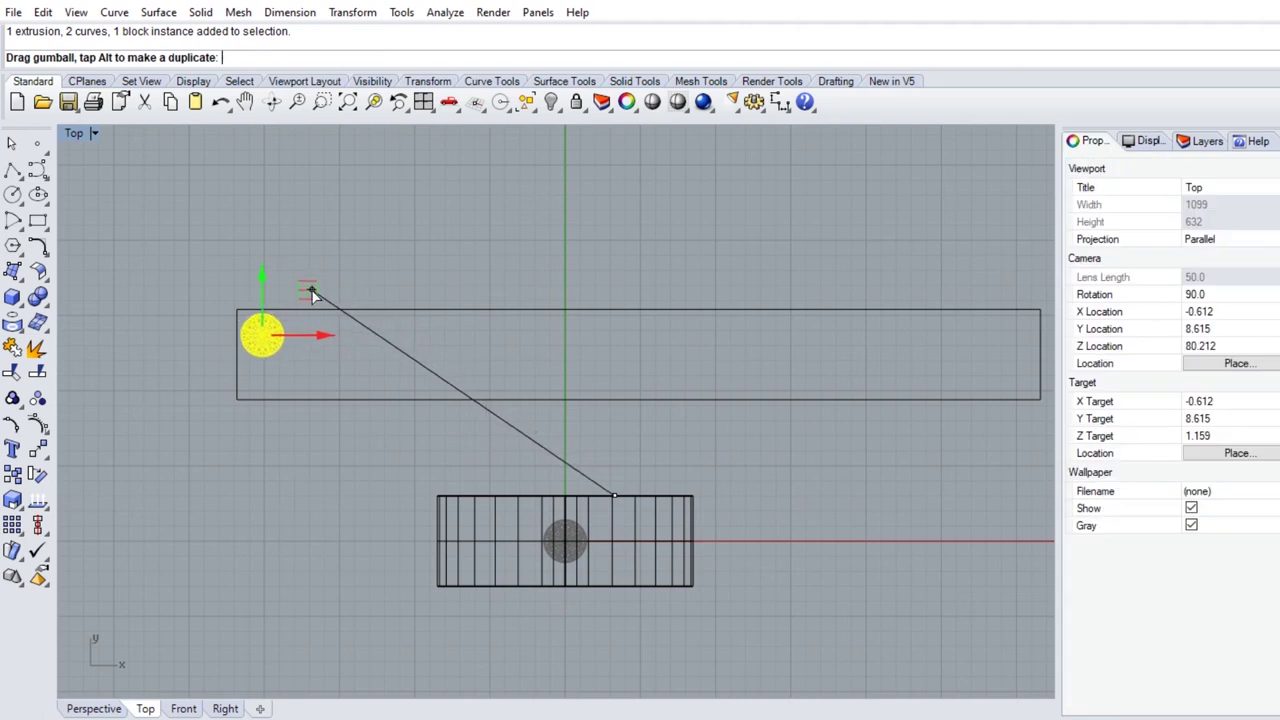
pyautogui.moveTo(310, 288); pyautogui.dragTo(308, 287)
pyautogui.scroll(5, 194, 300)
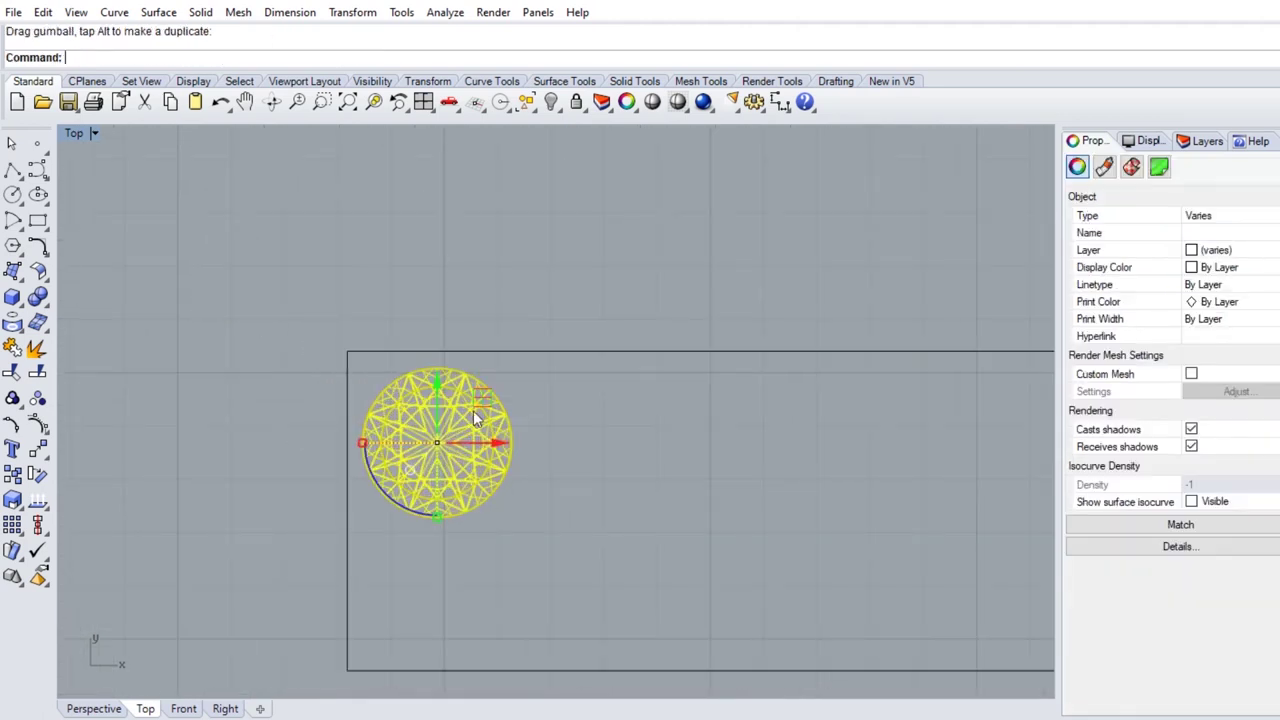
pyautogui.moveTo(487, 401); pyautogui.dragTo(476, 395)
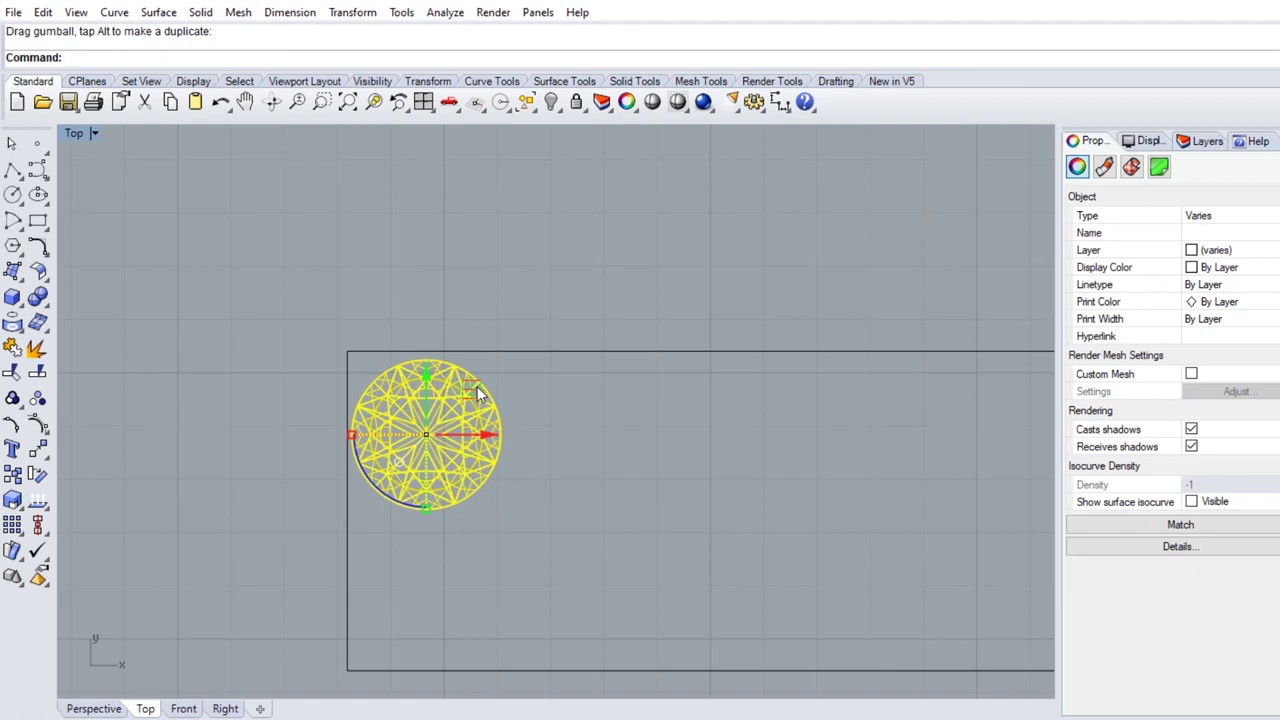
pyautogui.click(314, 341)
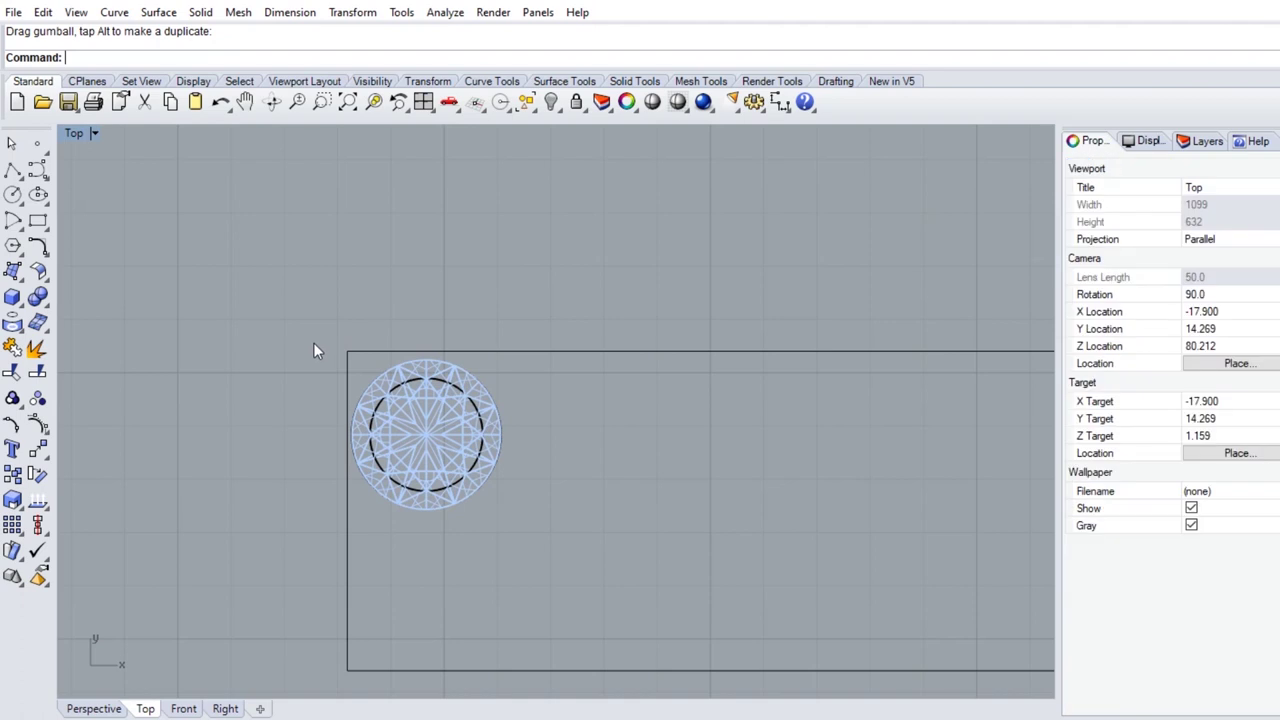
pyautogui.doubleClick(72, 136)
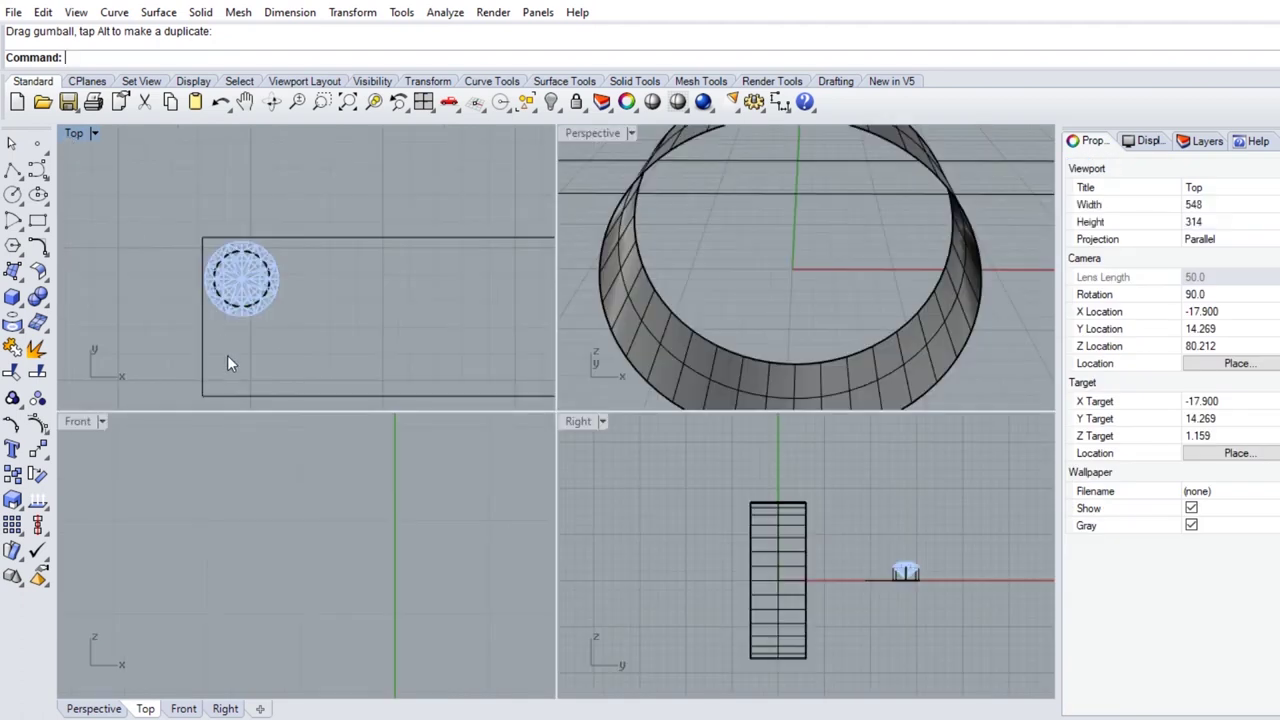
# - Zoom and pan the Front view to frame the diamond
pyautogui.scroll(-3, 294, 503)
pyautogui.scroll(-2, 340, 530)
pyautogui.moveTo(254, 545); pyautogui.dragTo(374, 539, button='right')
pyautogui.scroll(5, 219, 541)
pyautogui.scroll(2, 228, 540)
pyautogui.scroll(2, 294, 537)
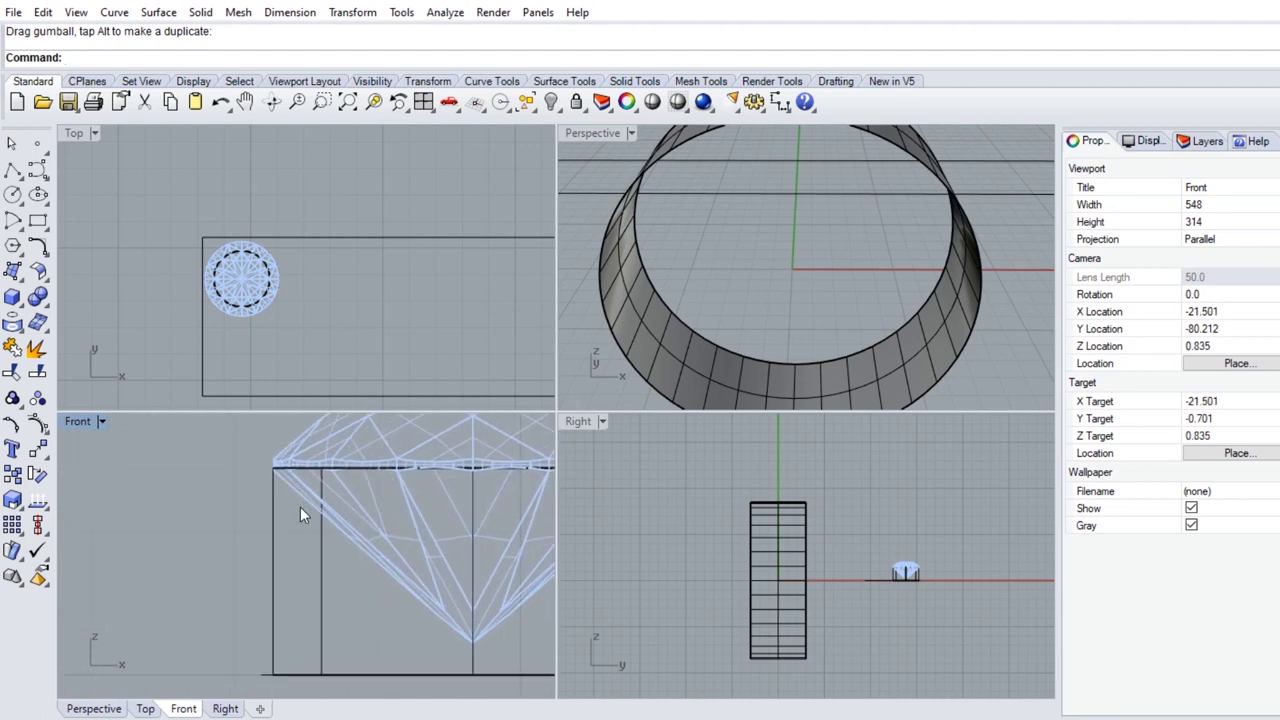
pyautogui.scroll(-3, 300, 507)
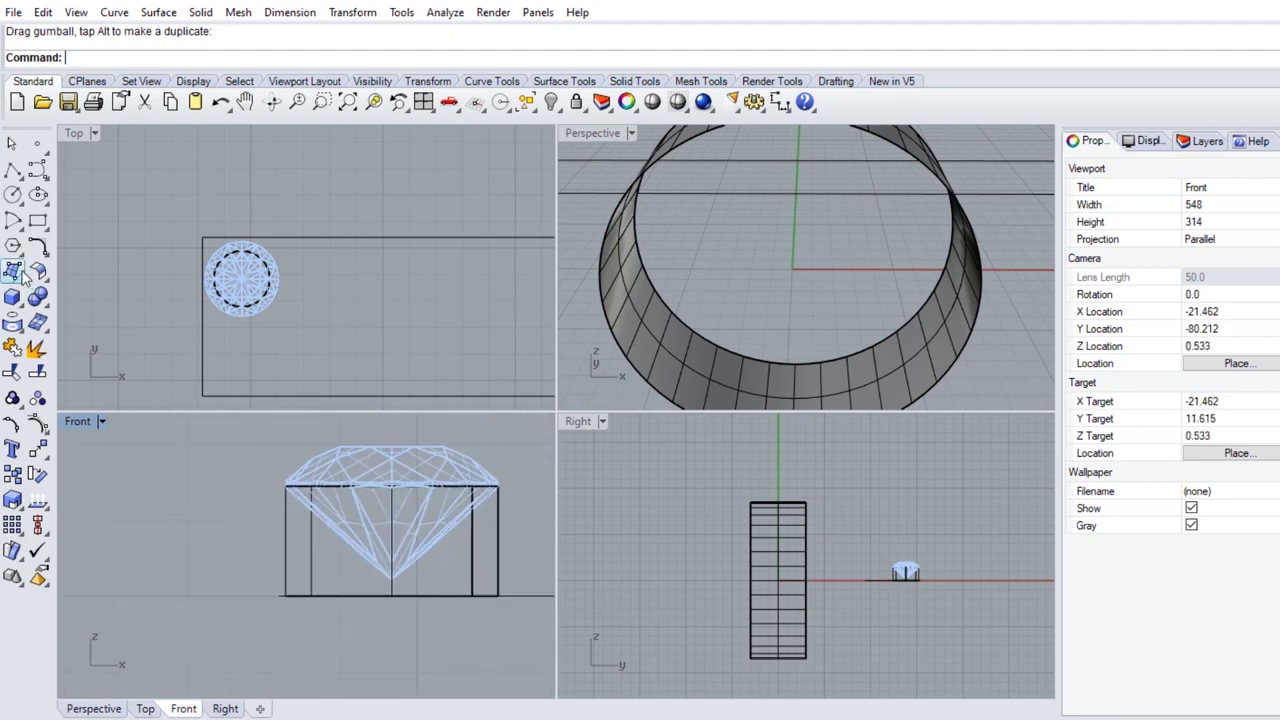
# - Draw a vertical polyline from above the stone down to the tube's base, then select it
pyautogui.click(14, 173)
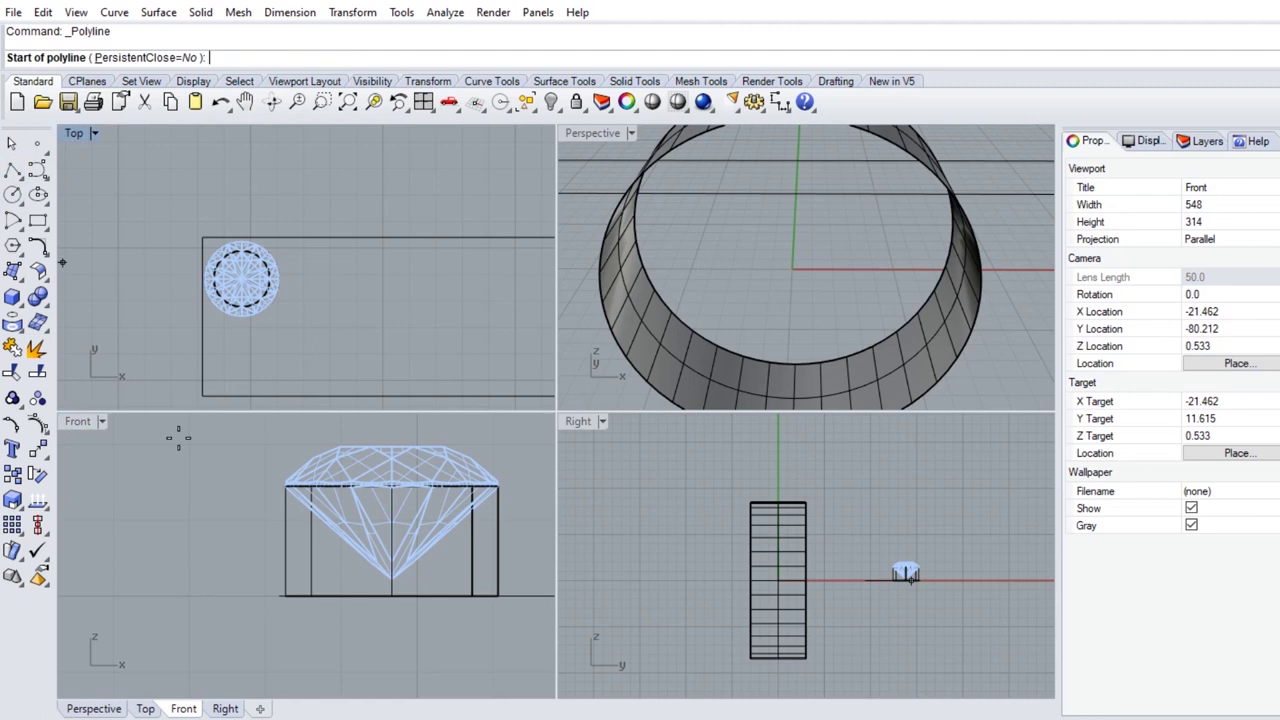
pyautogui.click(268, 454)
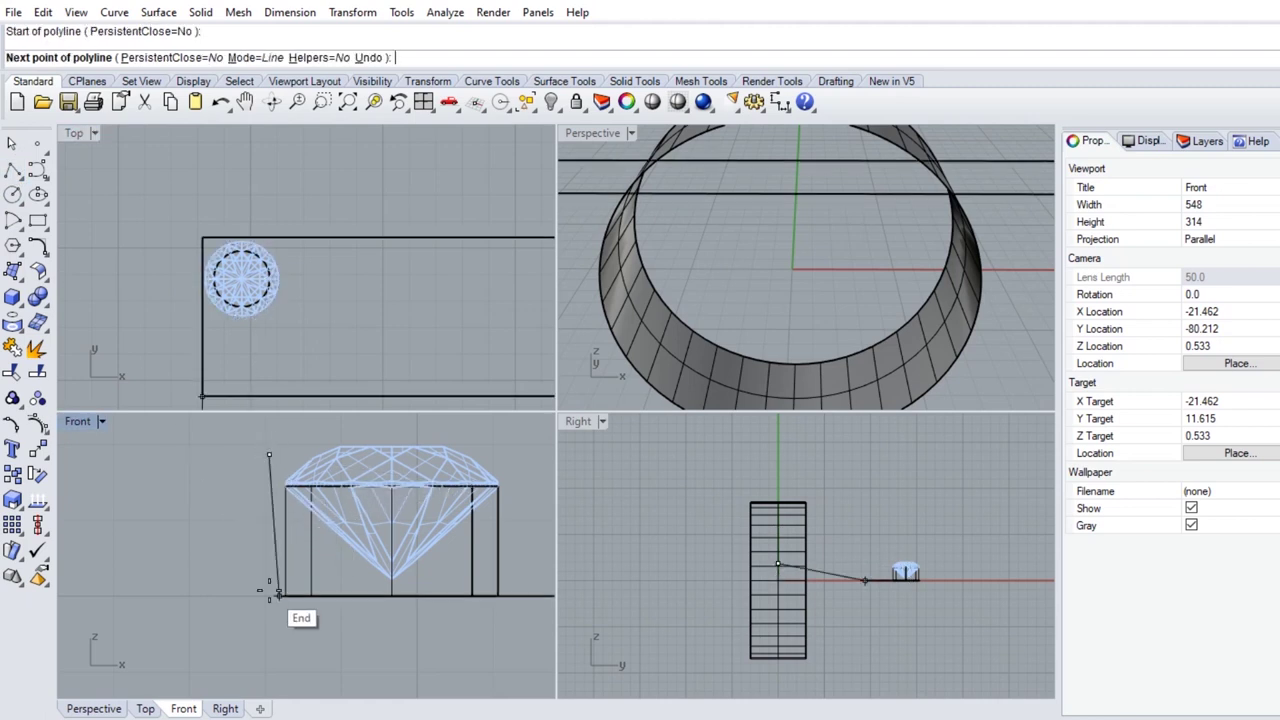
pyautogui.scroll(3, 265, 594)
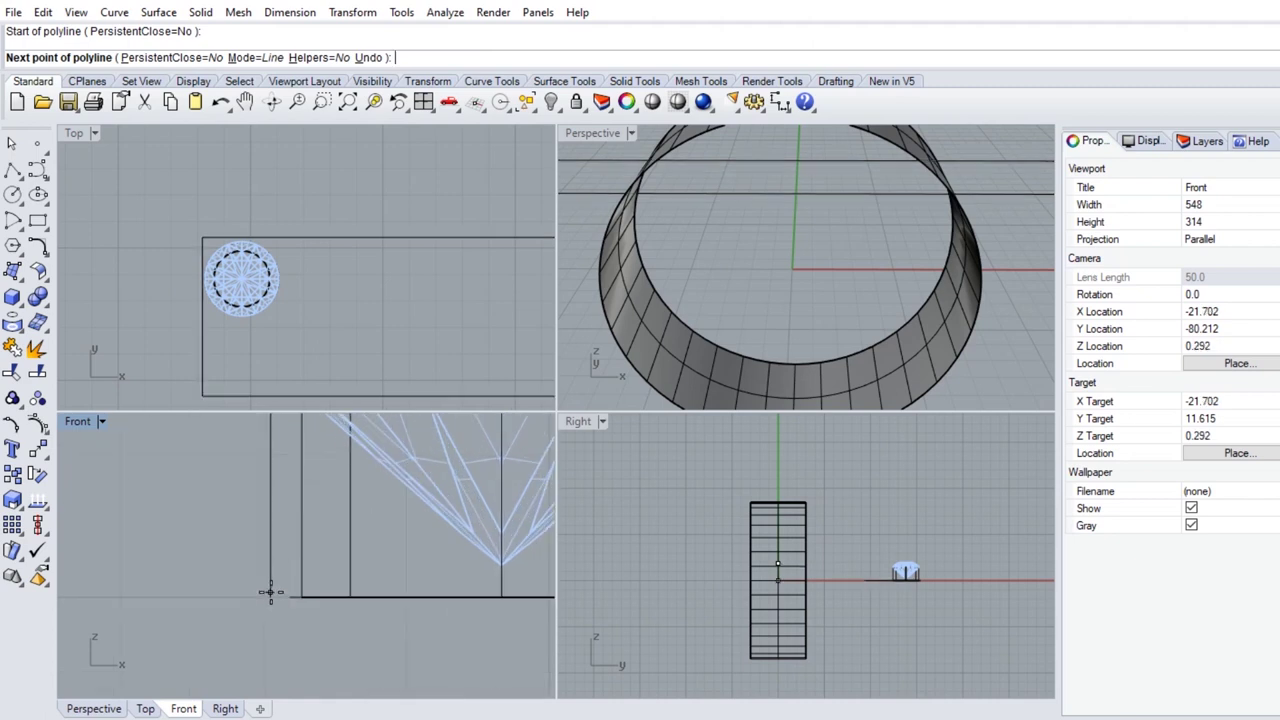
pyautogui.click(270, 598)
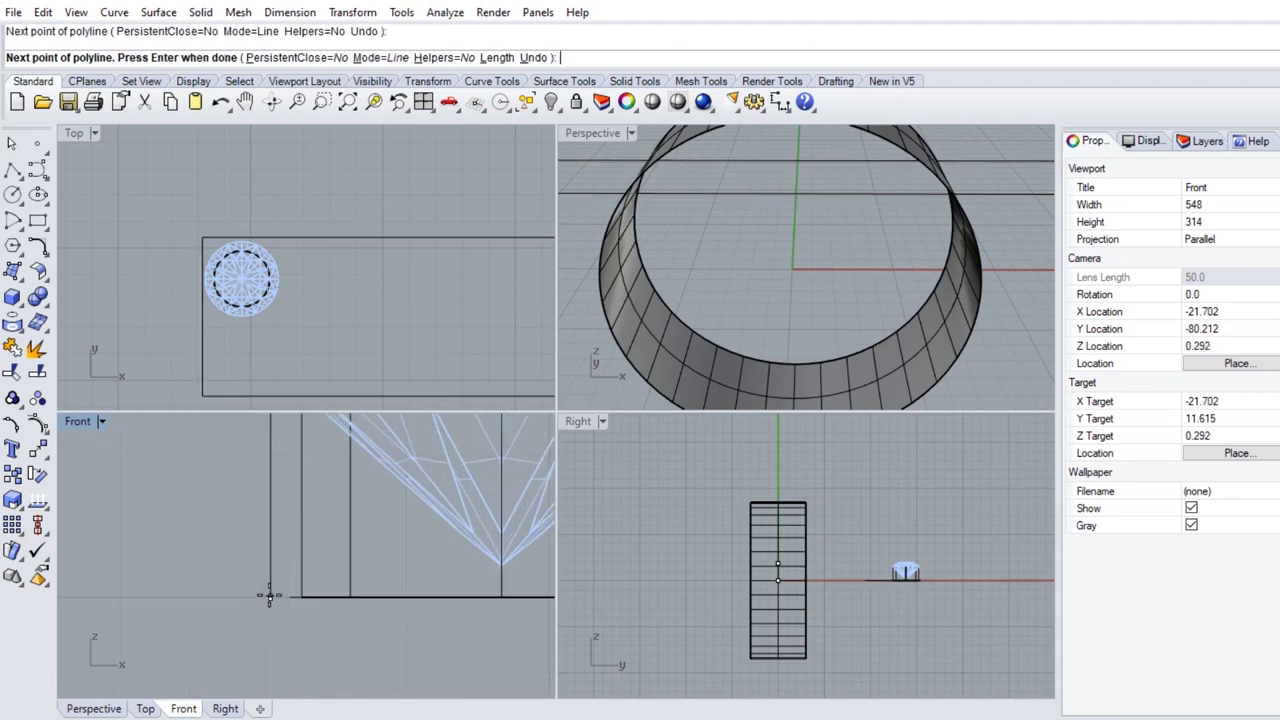
pyautogui.scroll(-2, 272, 592)
pyautogui.scroll(-1, 275, 585)
pyautogui.press('Return')
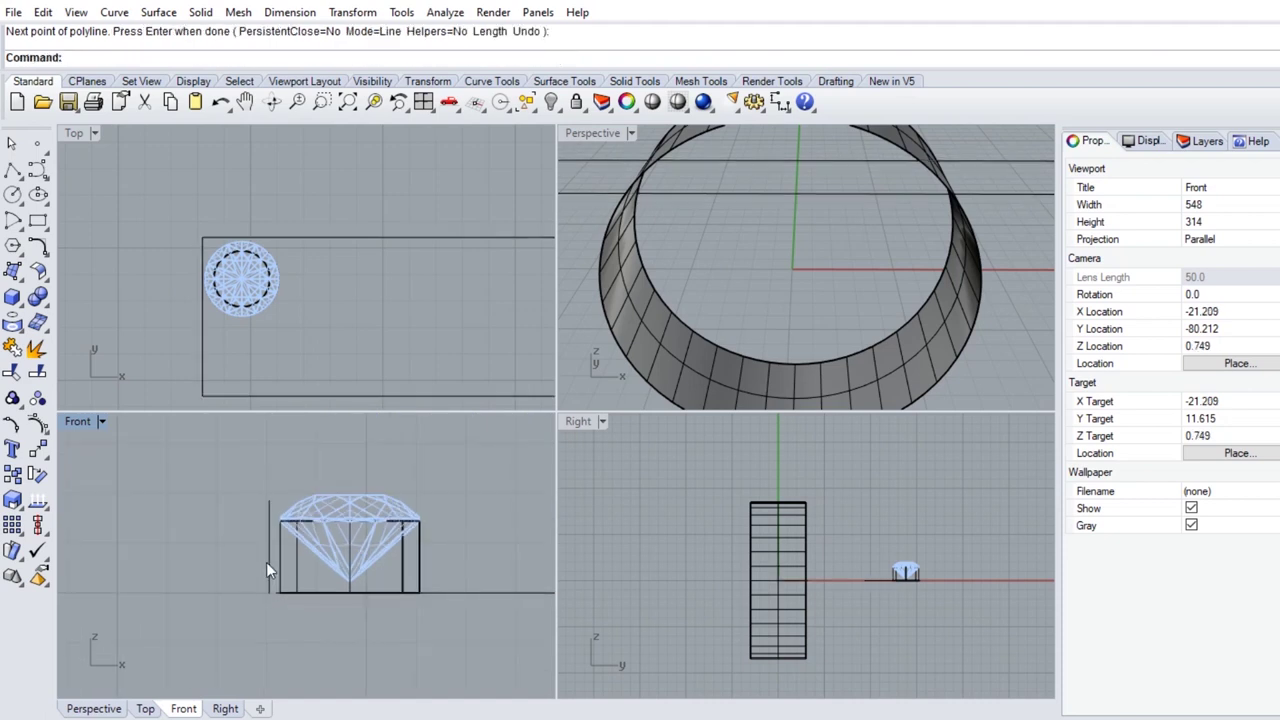
pyautogui.click(267, 562)
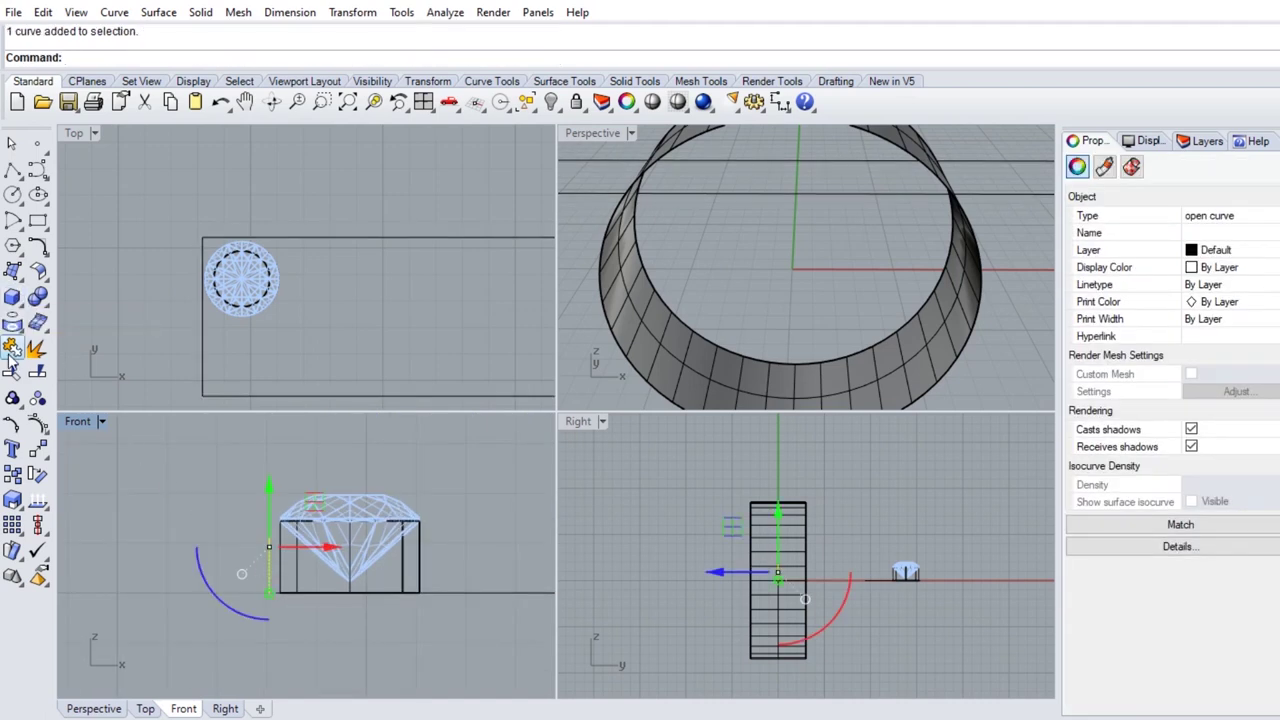
# - Create a flat-capped pipe of radius 0.5 along the vertical line
pyautogui.click(16, 300)
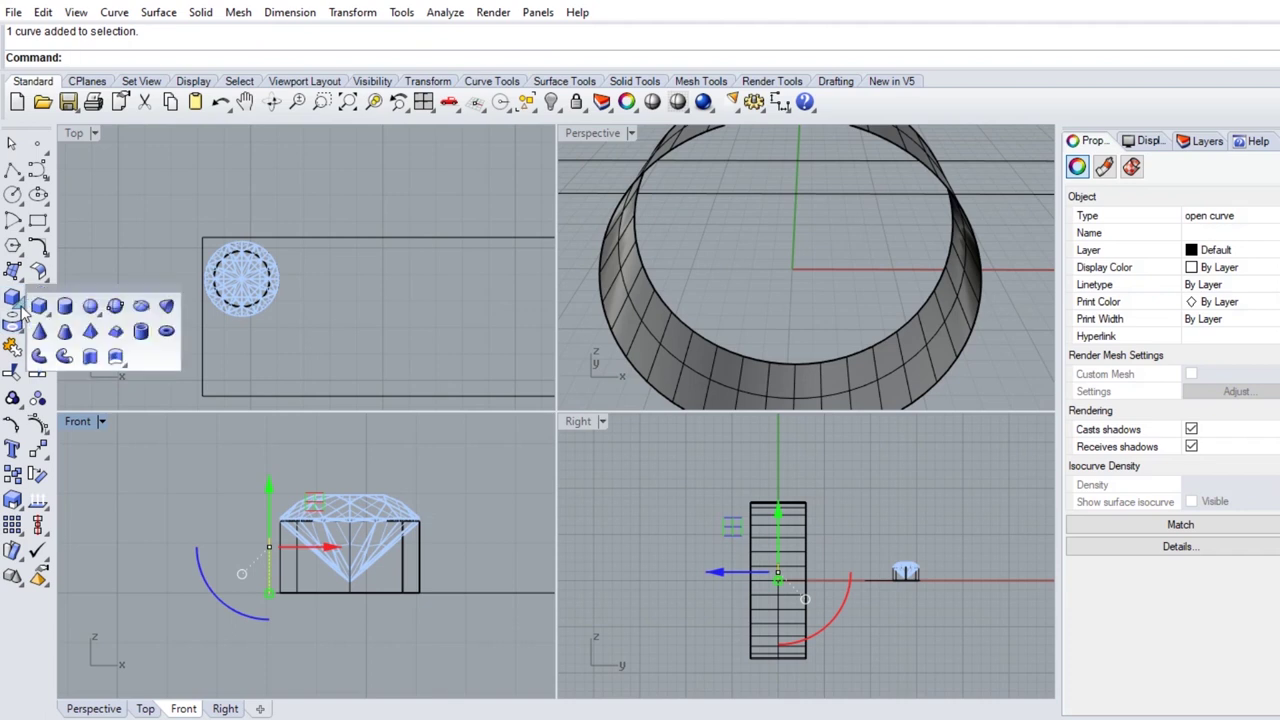
pyautogui.click(39, 356)
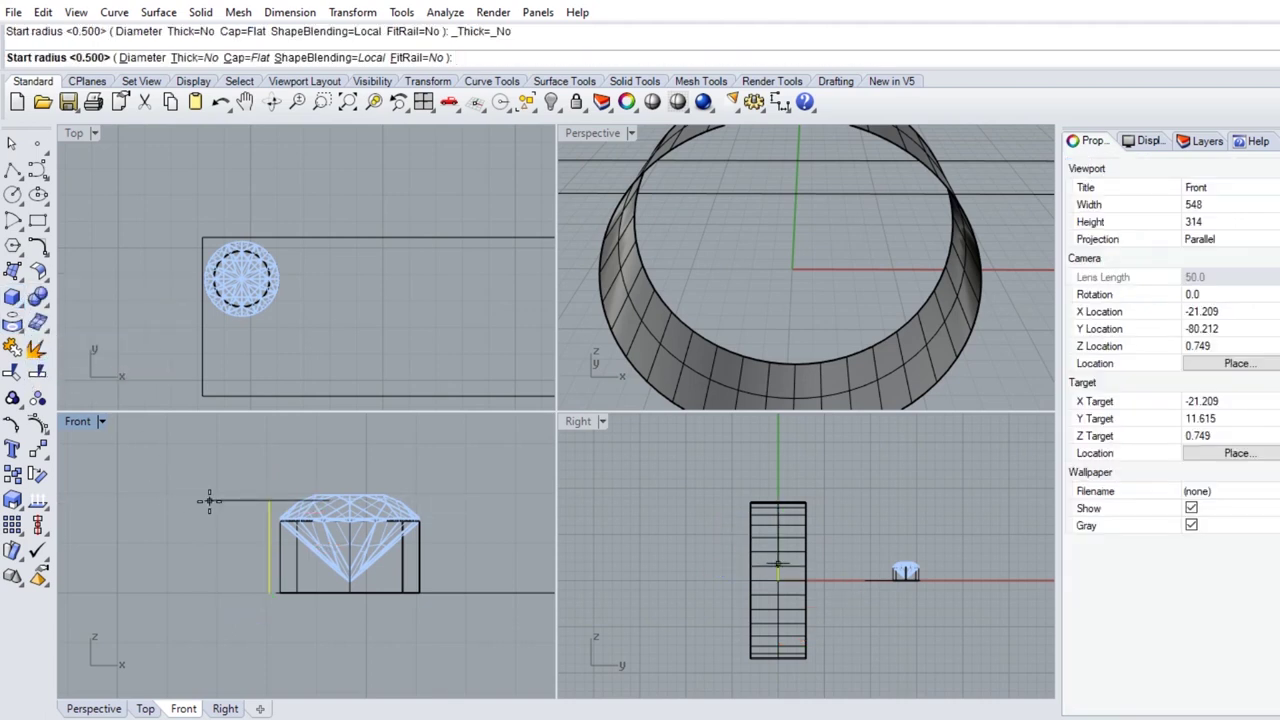
pyautogui.write('.5')
pyautogui.press('Return')
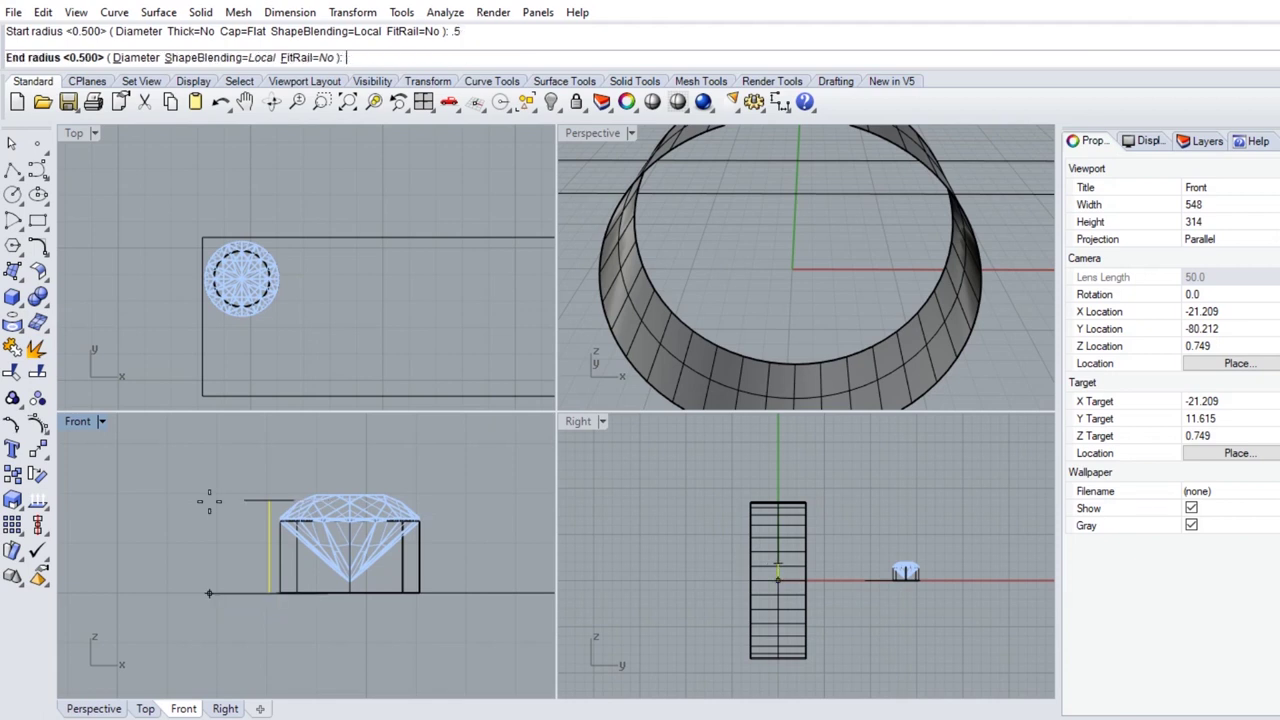
pyautogui.press('Return')
pyautogui.press('Return')
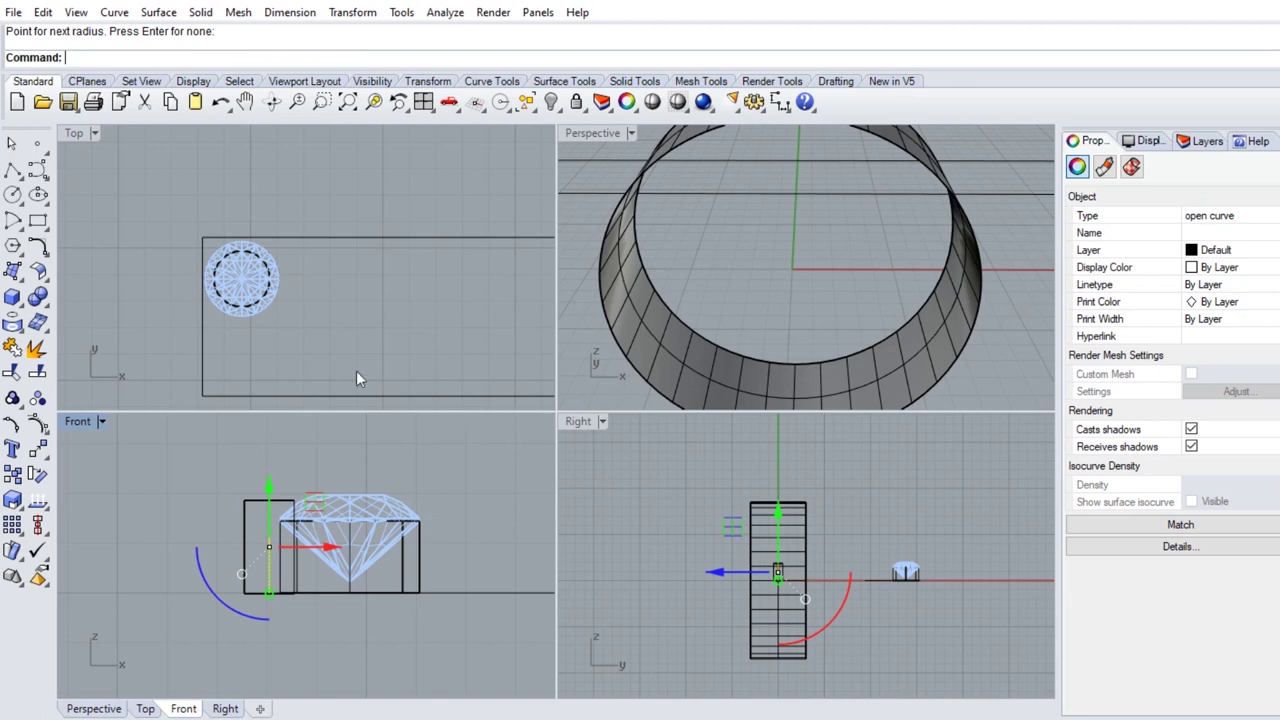
pyautogui.scroll(-2, 288, 350)
pyautogui.scroll(-1, 288, 350)
pyautogui.scroll(-2, 288, 350)
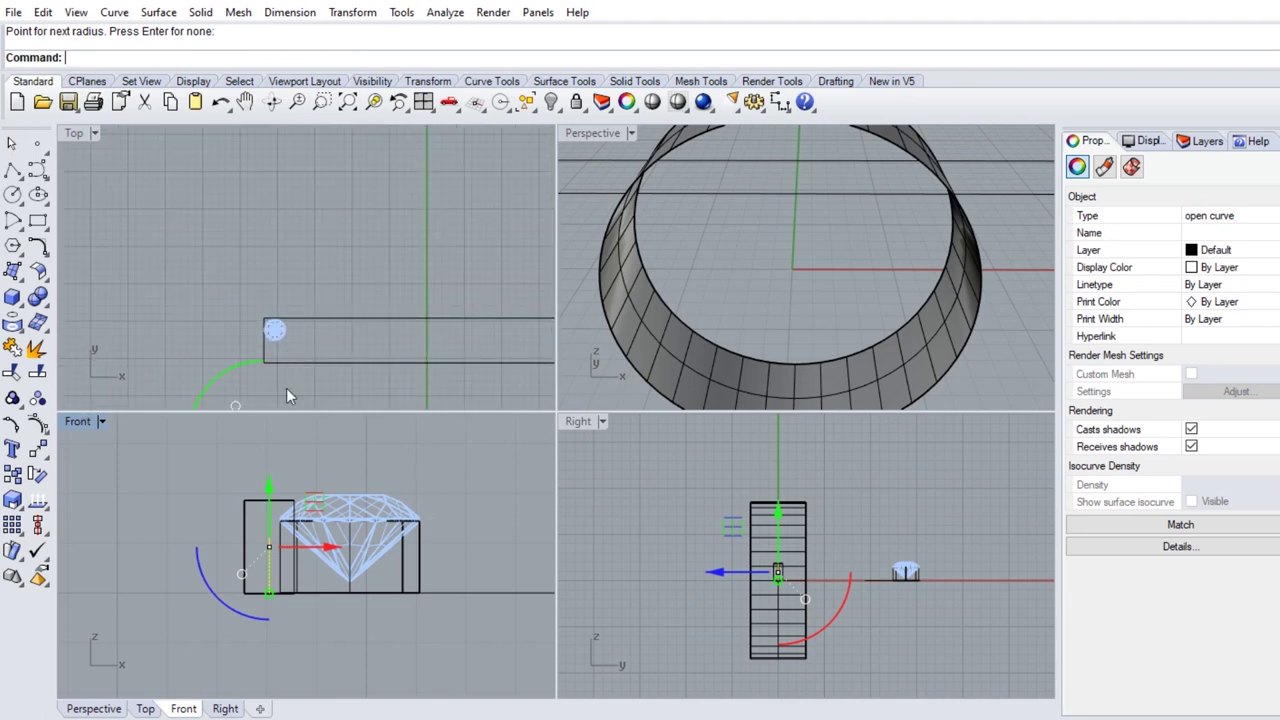
pyautogui.scroll(-1, 272, 463)
pyautogui.scroll(-2, 274, 445)
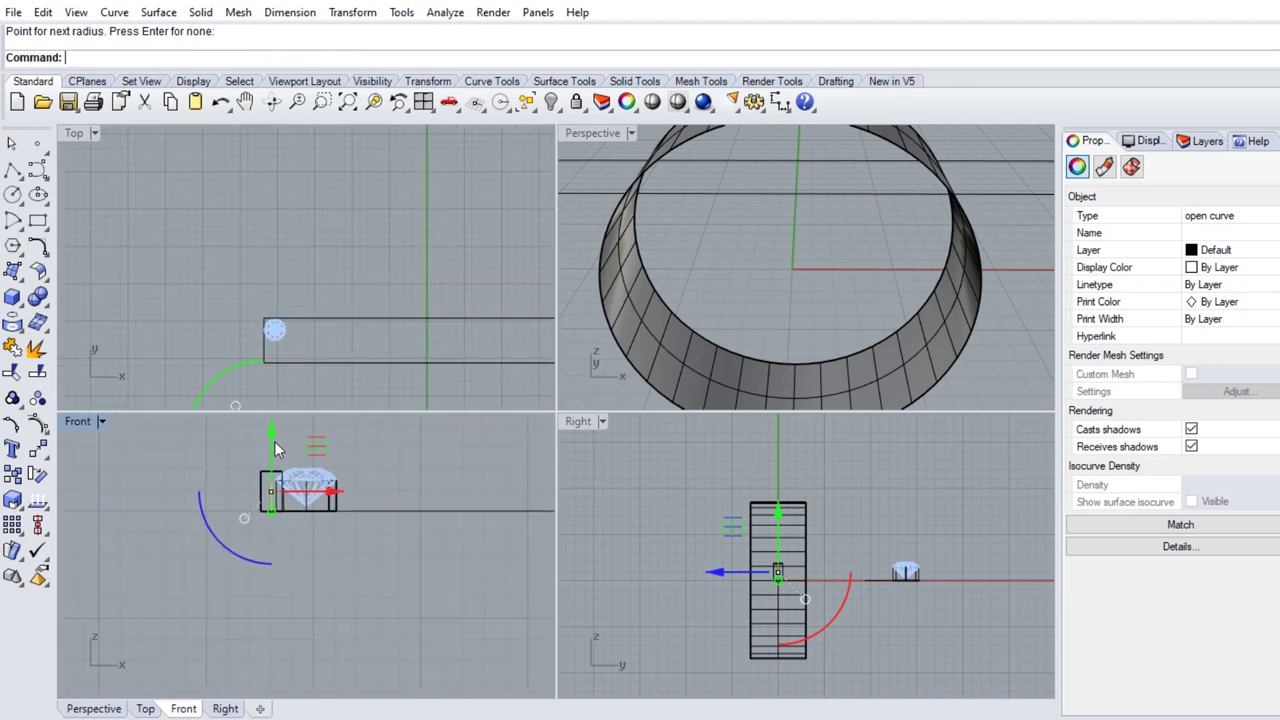
# - Maximize the Top view and move the prong post up beside the diamond
pyautogui.doubleClick(70, 134)
pyautogui.scroll(3, 384, 540)
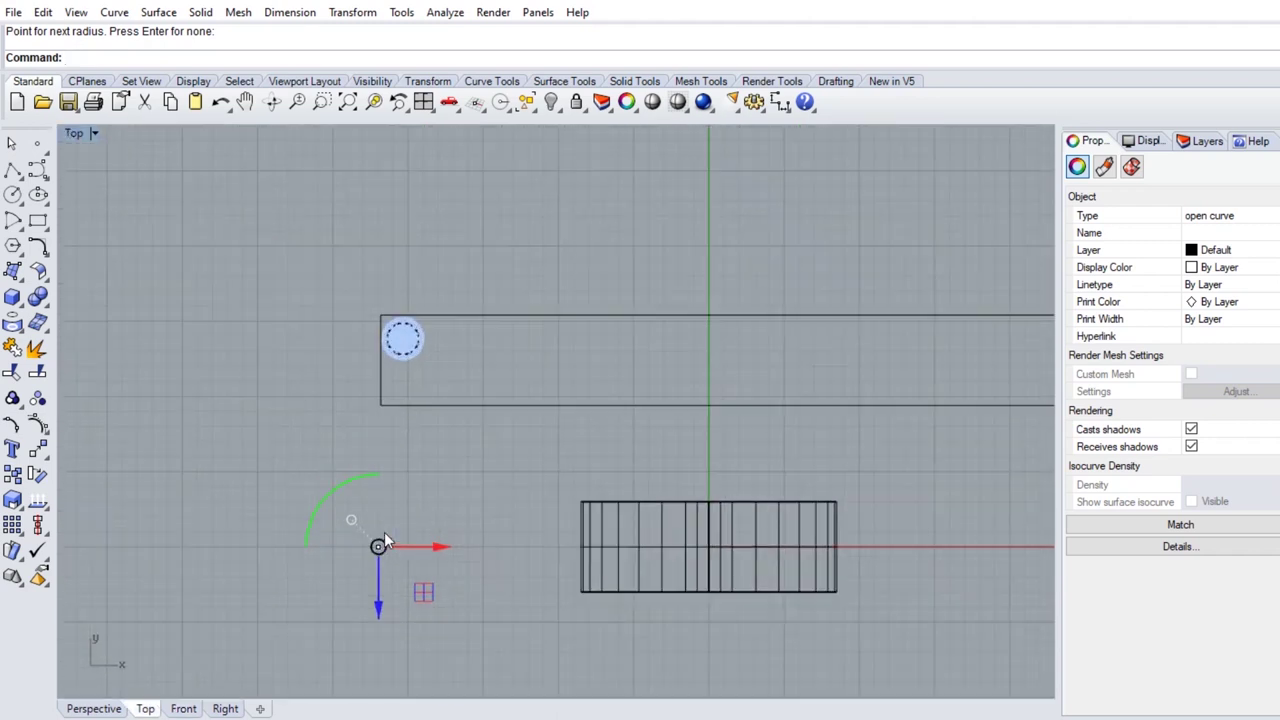
pyautogui.scroll(1, 386, 540)
pyautogui.moveTo(415, 598)
pyautogui.mouseDown()
pyautogui.moveTo(405, 250)
pyautogui.moveTo(394, 284)
pyautogui.mouseUp()
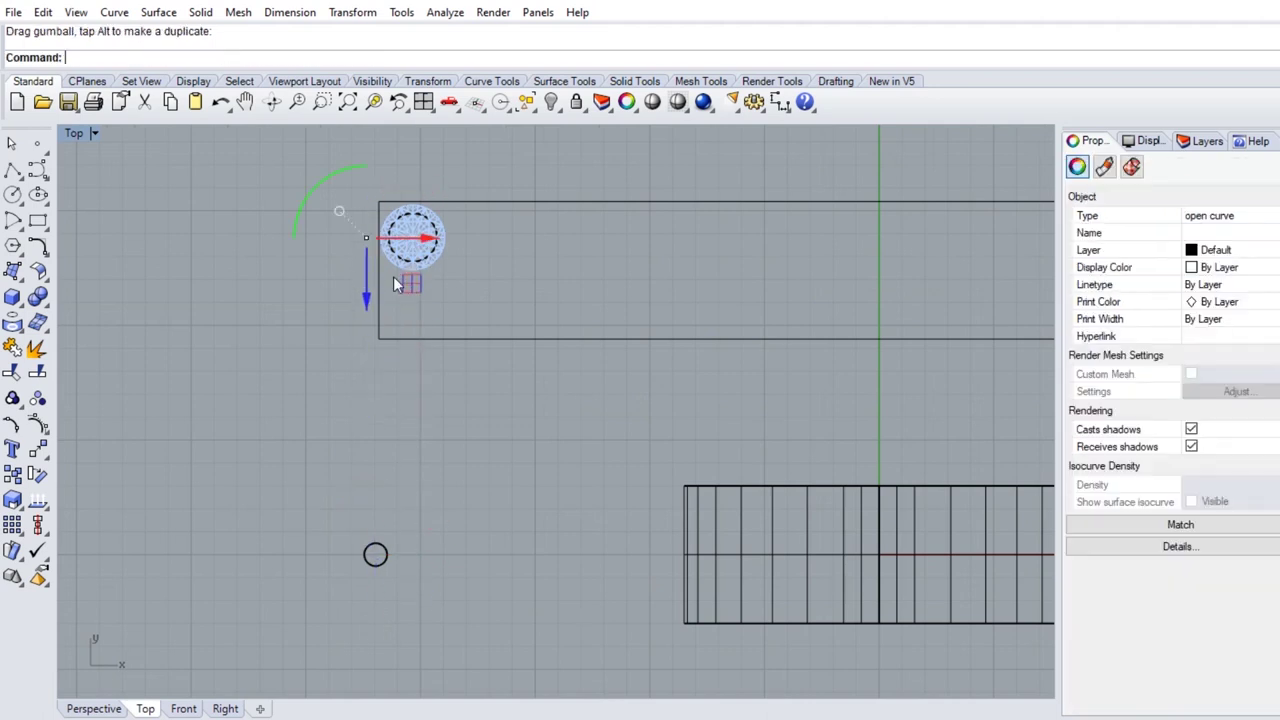
pyautogui.click(377, 553)
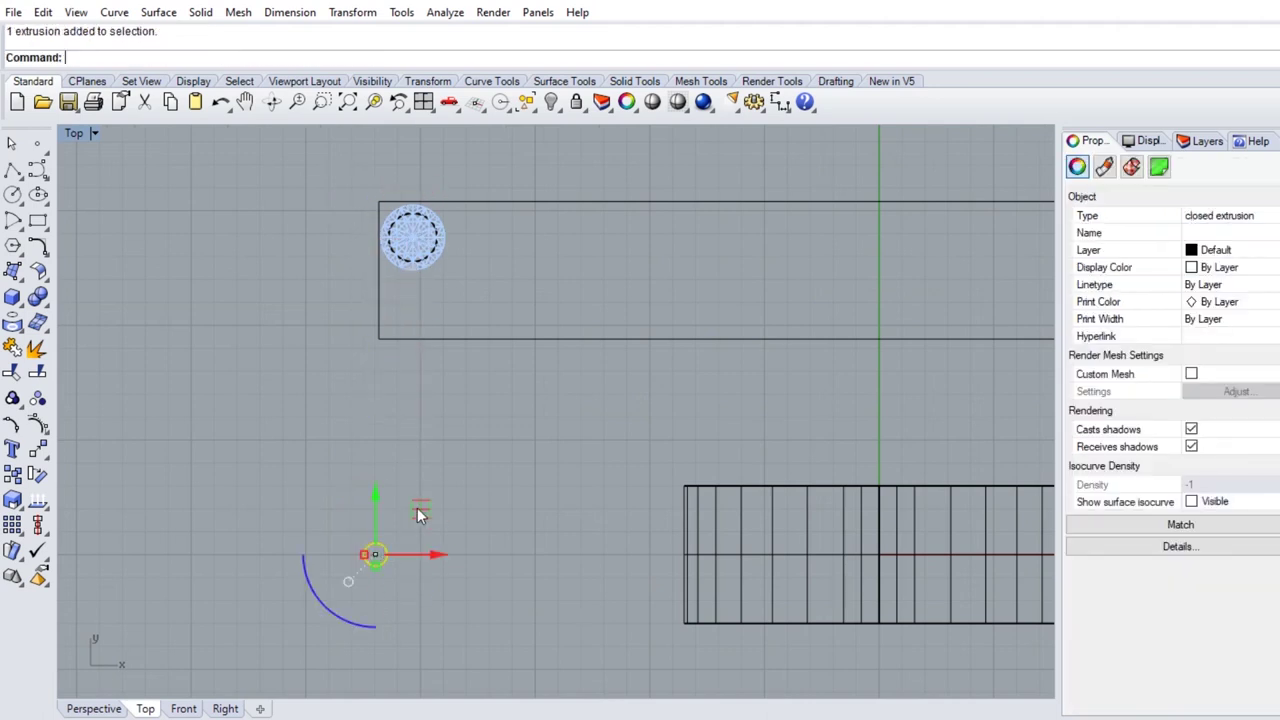
pyautogui.moveTo(374, 506); pyautogui.dragTo(371, 179)
# - Nudge the prong post onto the diamond's upper-left edge and restore four views
pyautogui.scroll(2, 358, 216)
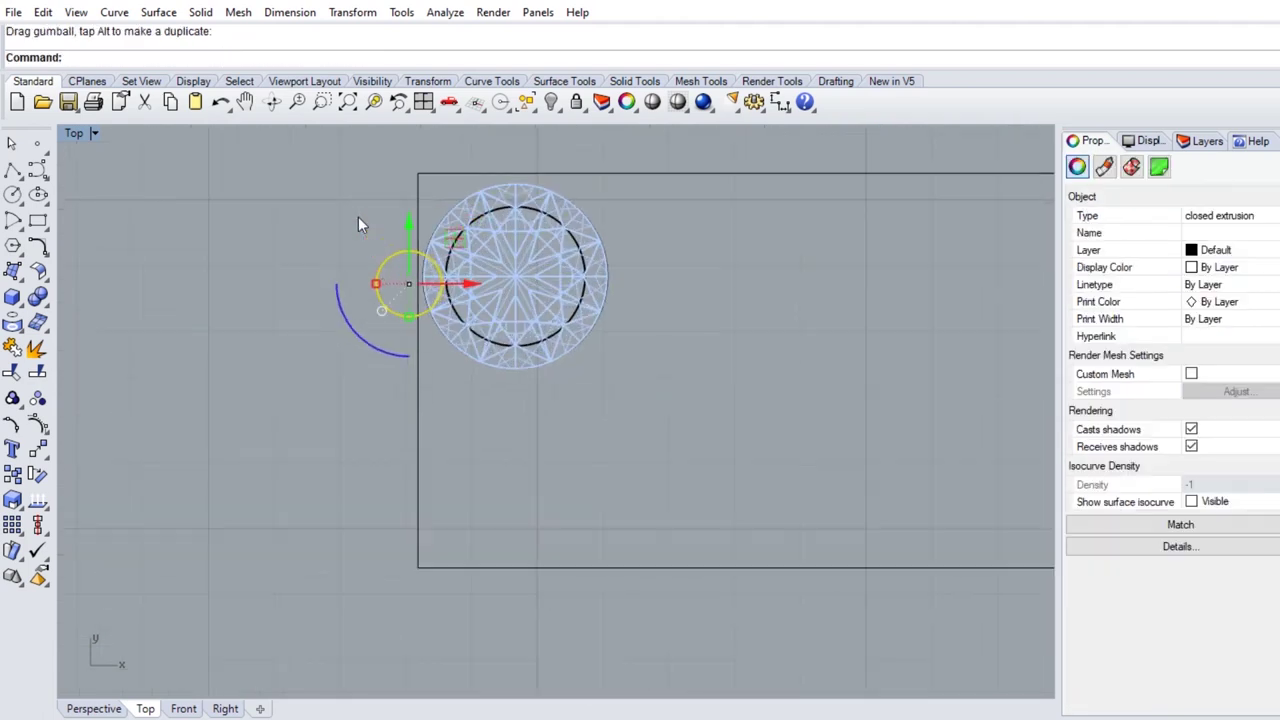
pyautogui.scroll(3, 355, 229)
pyautogui.scroll(1, 355, 229)
pyautogui.scroll(-5, 365, 260)
pyautogui.scroll(-1, 351, 357)
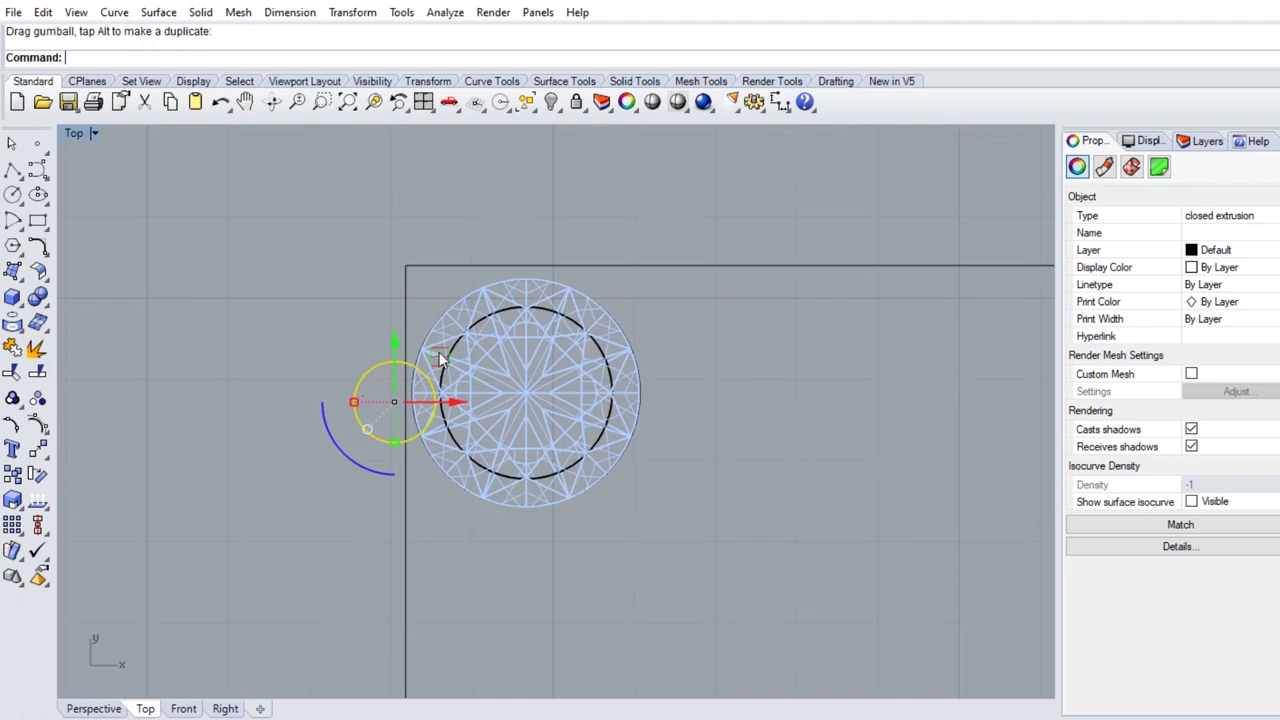
pyautogui.moveTo(441, 360); pyautogui.dragTo(480, 255)
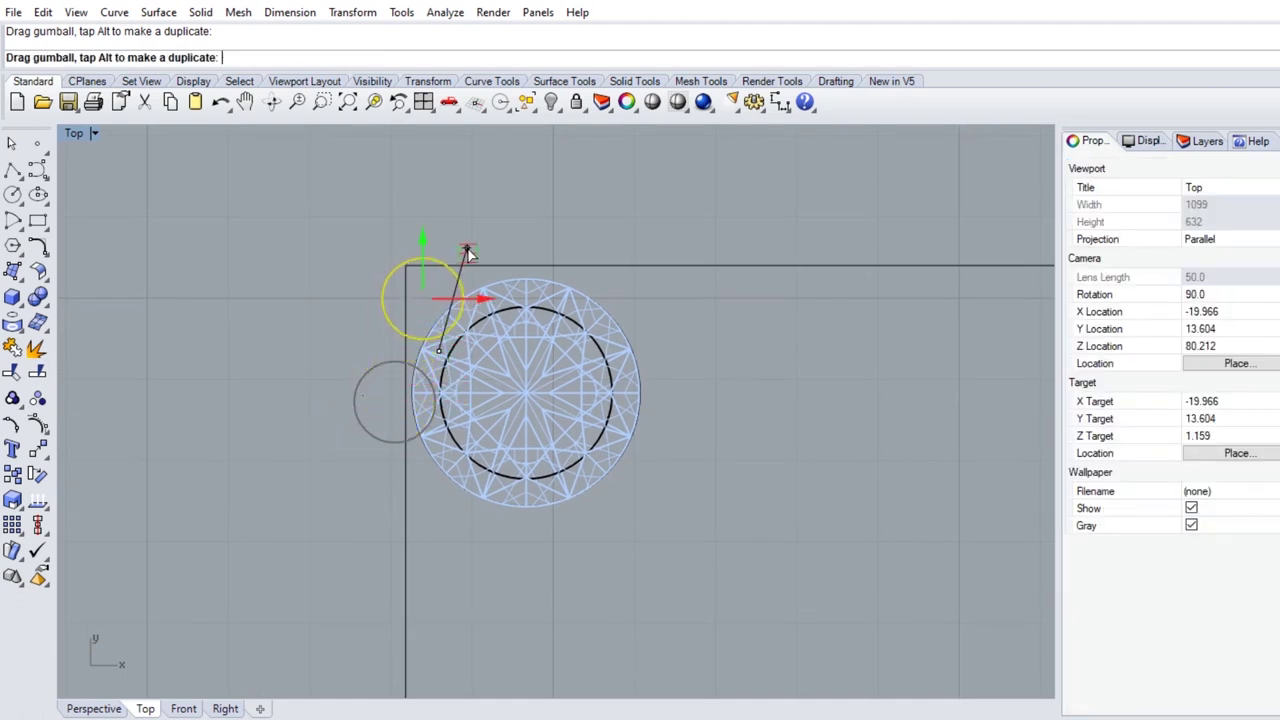
pyautogui.moveTo(480, 255); pyautogui.dragTo(480, 252)
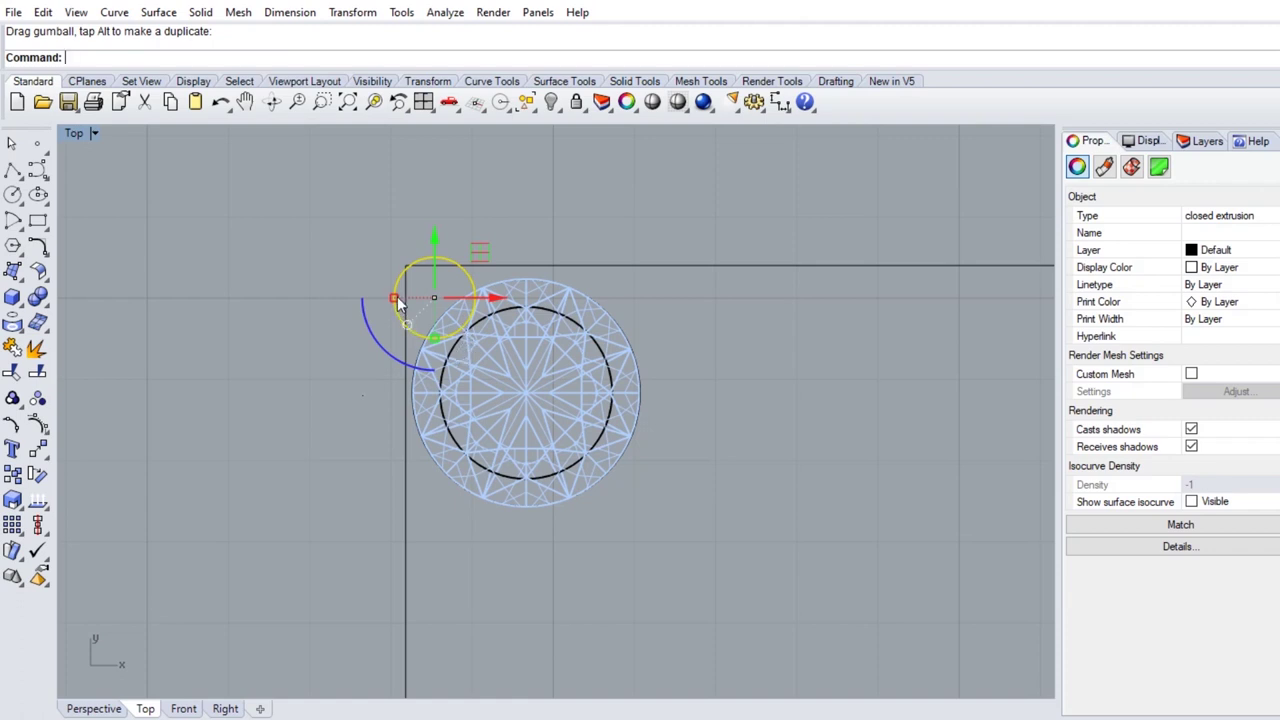
pyautogui.moveTo(399, 300); pyautogui.dragTo(405, 298)
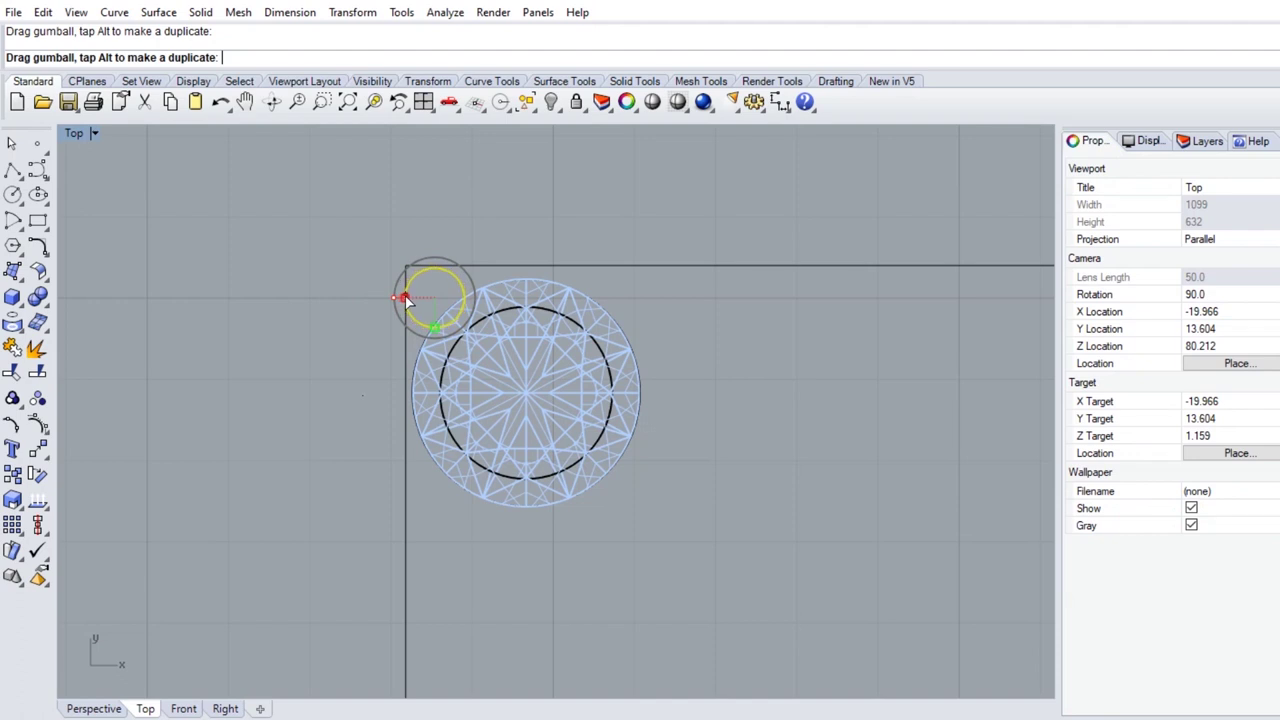
pyautogui.click(345, 327)
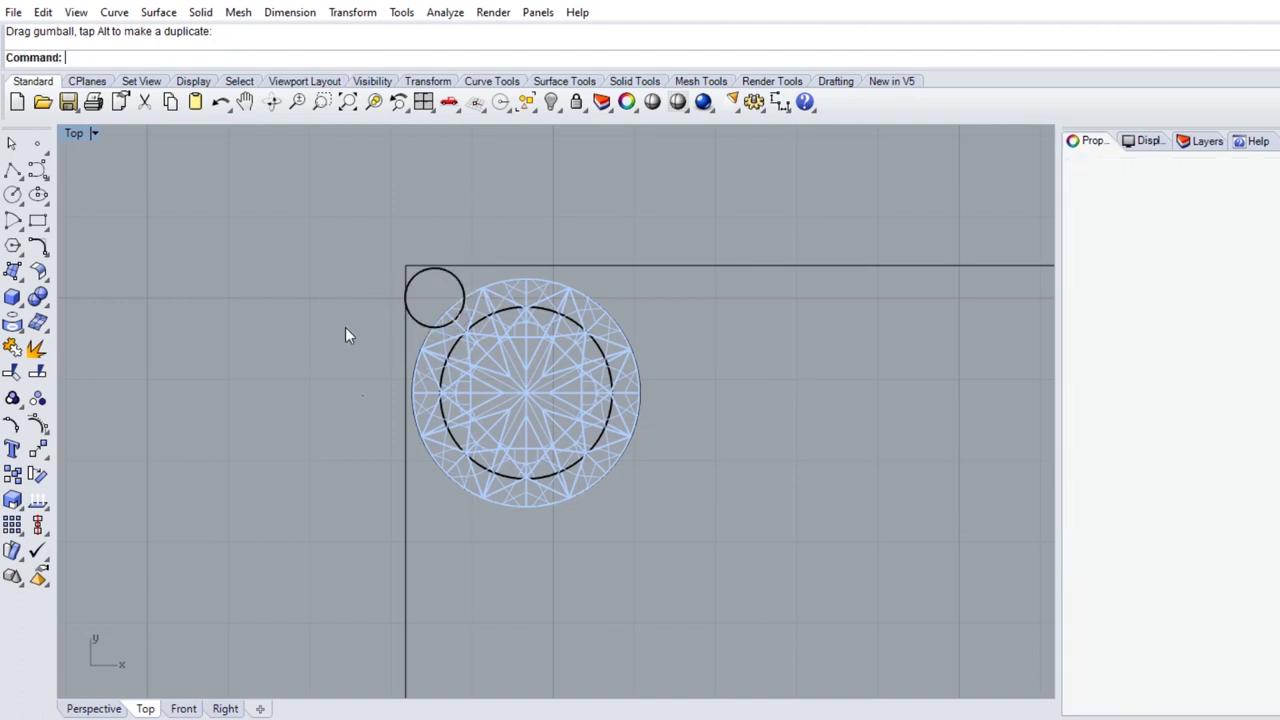
pyautogui.doubleClick(83, 134)
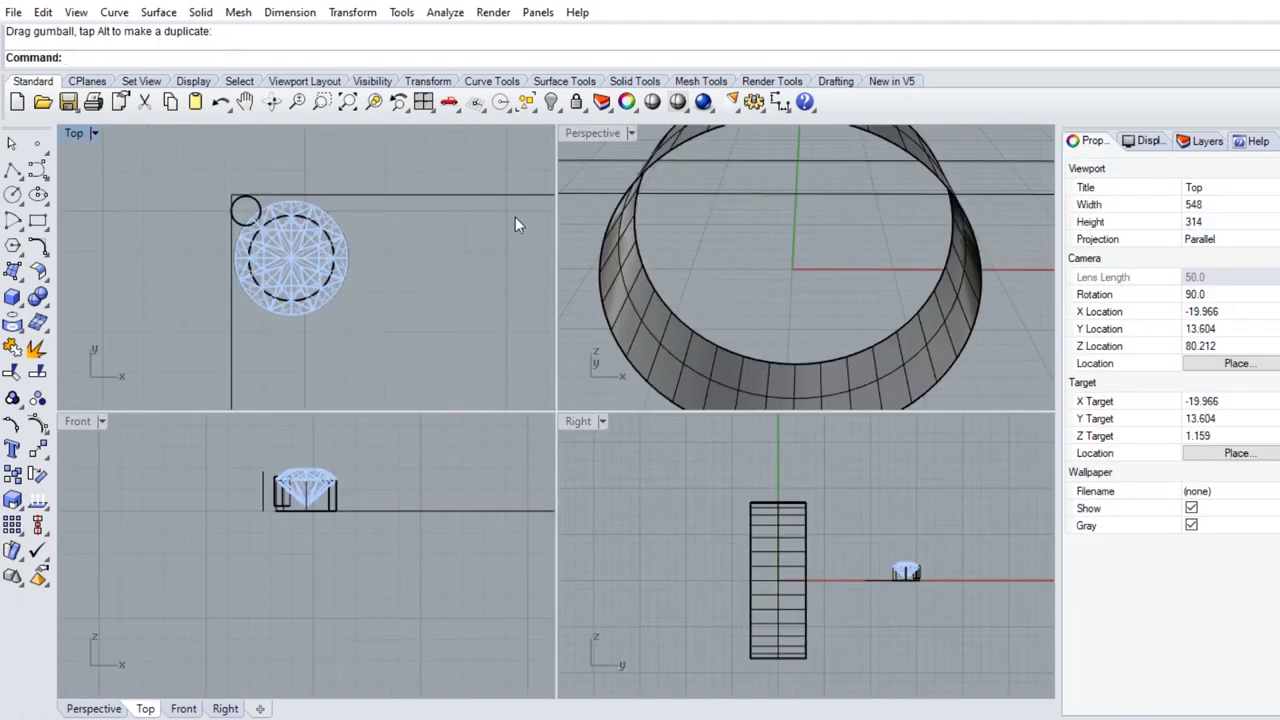
# - Maximize the Perspective viewport and zoom in on the diamond and prong post
pyautogui.scroll(-5, 614, 165)
pyautogui.click(588, 132)
pyautogui.doubleClick(588, 132)
pyautogui.moveTo(469, 251)
pyautogui.mouseDown(button='right')
pyautogui.moveTo(367, 256)
pyautogui.moveTo(634, 329)
pyautogui.moveTo(501, 255)
pyautogui.mouseUp(button='right')
pyautogui.scroll(5, 165, 409)
pyautogui.scroll(1, 207, 421)
pyautogui.scroll(2, 356, 438)
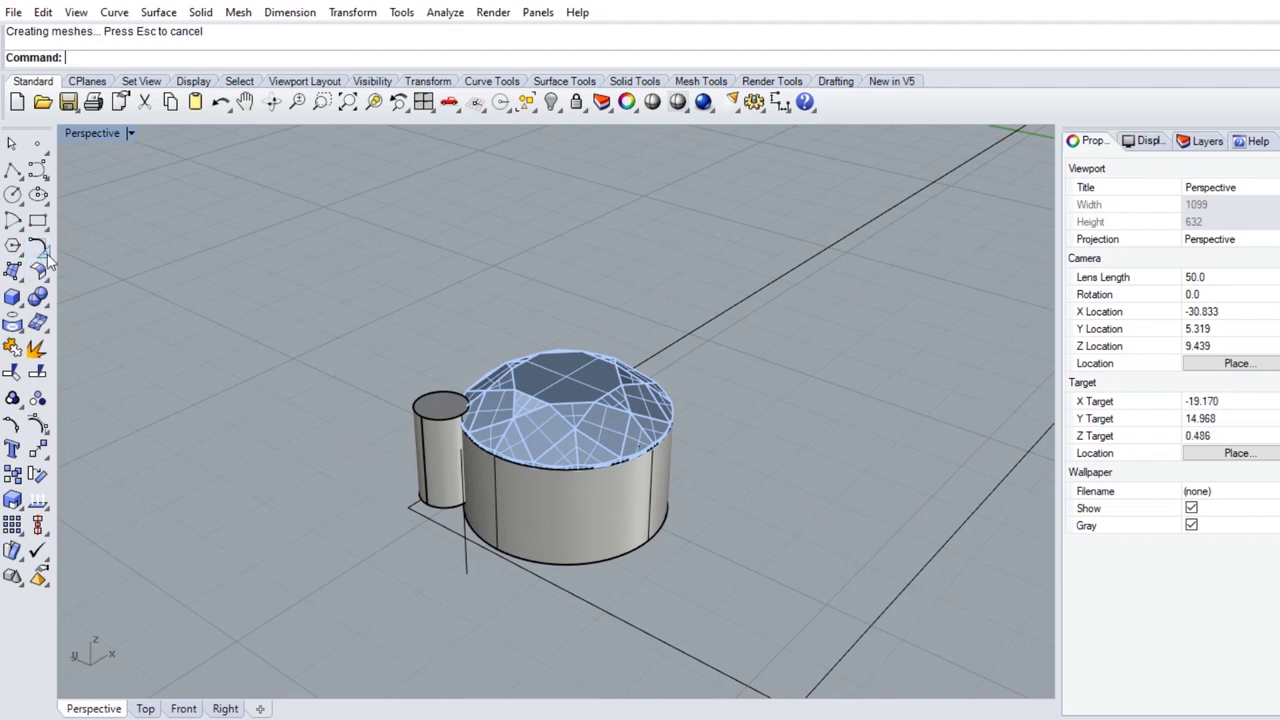
# - Fillet the prong post's top edge with a variable-radius fillet into a rounded dome
pyautogui.click(47, 305)
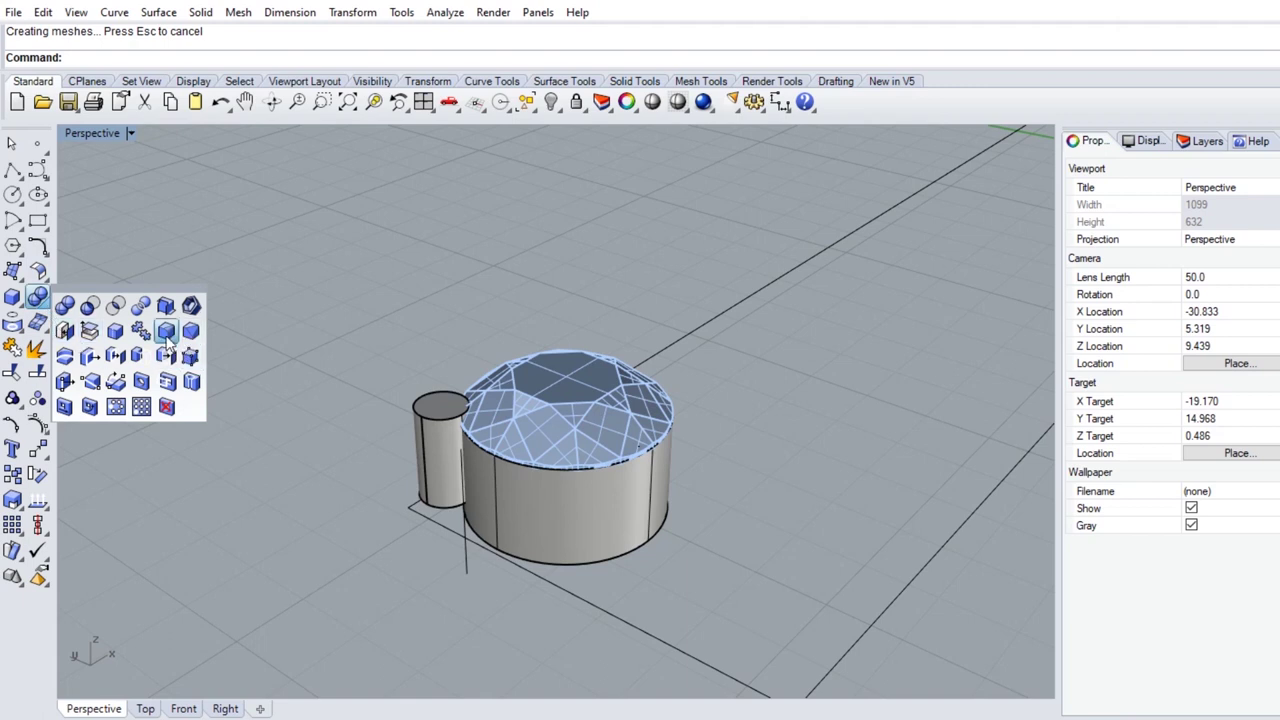
pyautogui.click(166, 334)
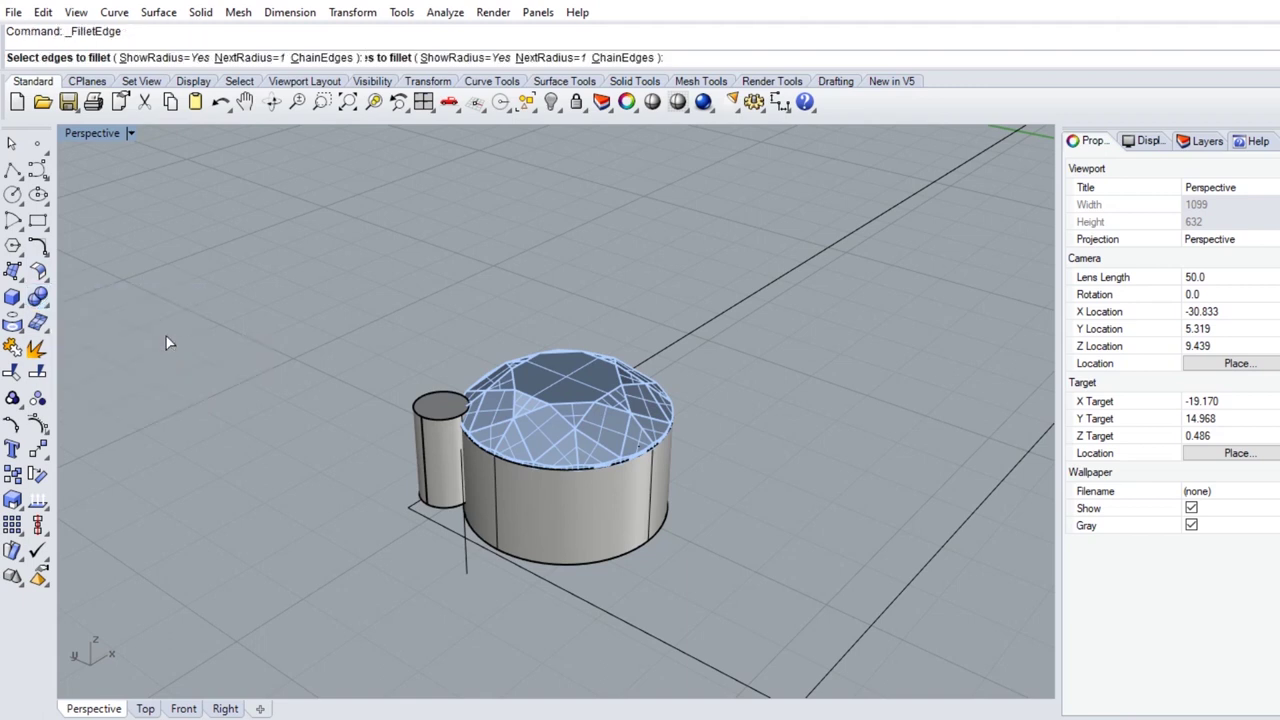
pyautogui.click(446, 420)
pyautogui.press('Return')
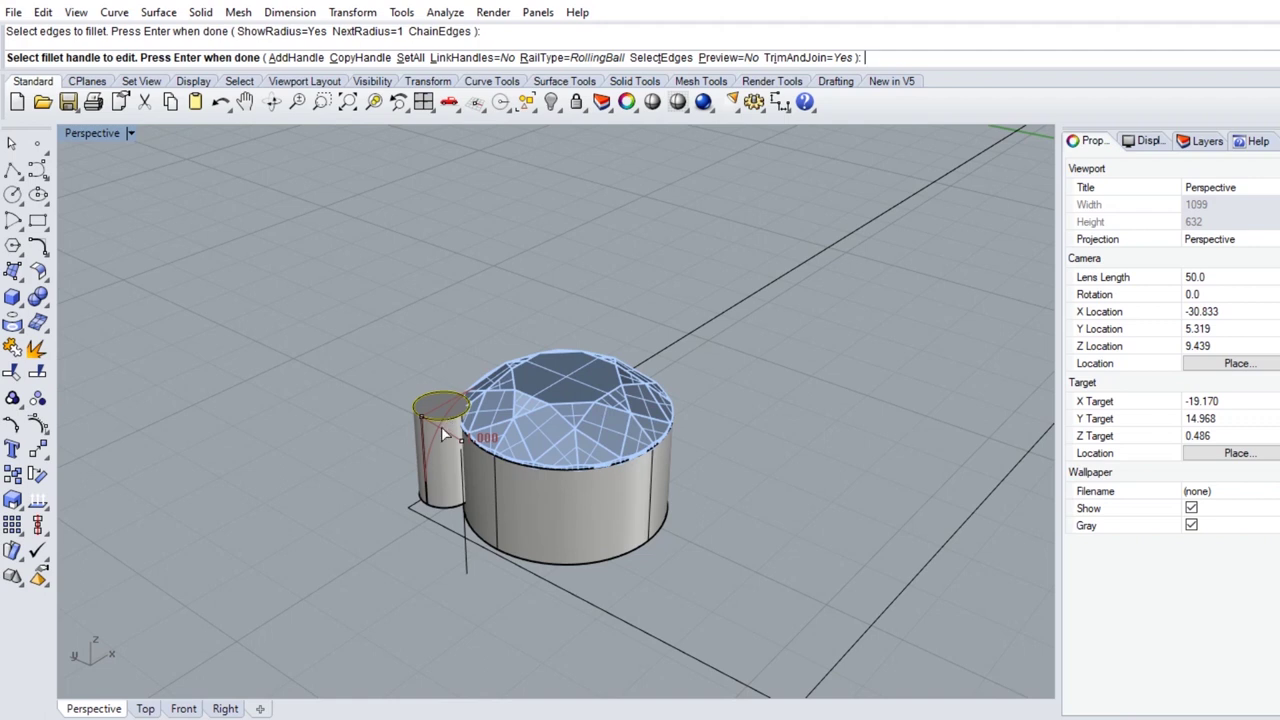
pyautogui.click(464, 441)
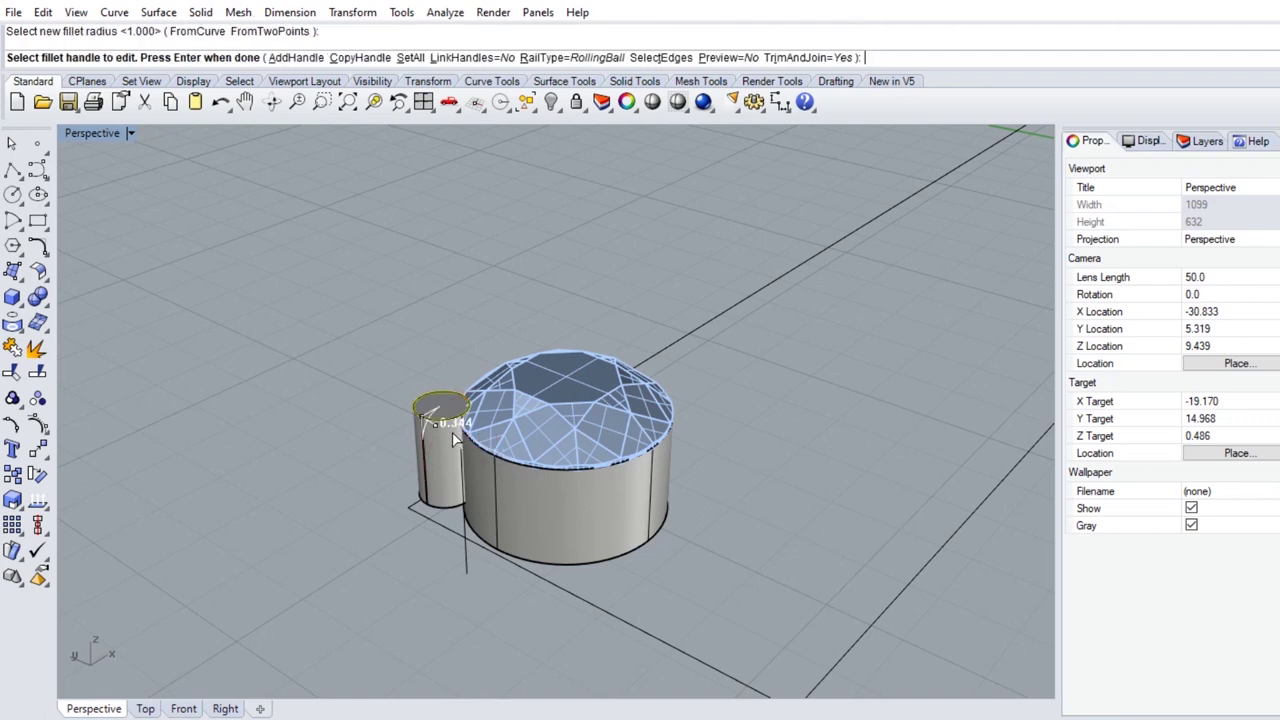
pyautogui.click(452, 432)
pyautogui.press('Return')
# - Lower the domed prong post slightly with the gumball's Z arrow
pyautogui.moveTo(435, 435); pyautogui.dragTo(471, 366, button='right')
pyautogui.click(516, 436)
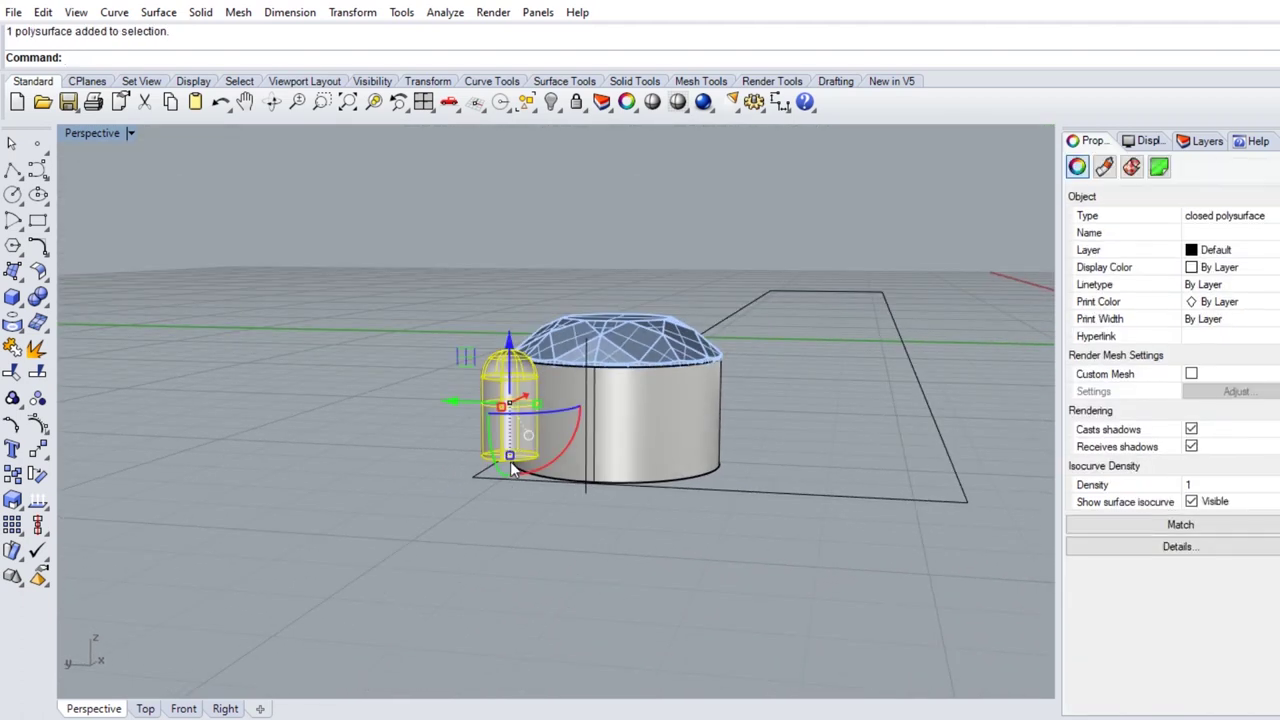
pyautogui.moveTo(509, 456); pyautogui.dragTo(505, 492)
pyautogui.click(502, 497)
pyautogui.moveTo(504, 498)
pyautogui.mouseDown(button='right')
pyautogui.moveTo(488, 469)
pyautogui.moveTo(392, 595)
pyautogui.mouseUp(button='right')
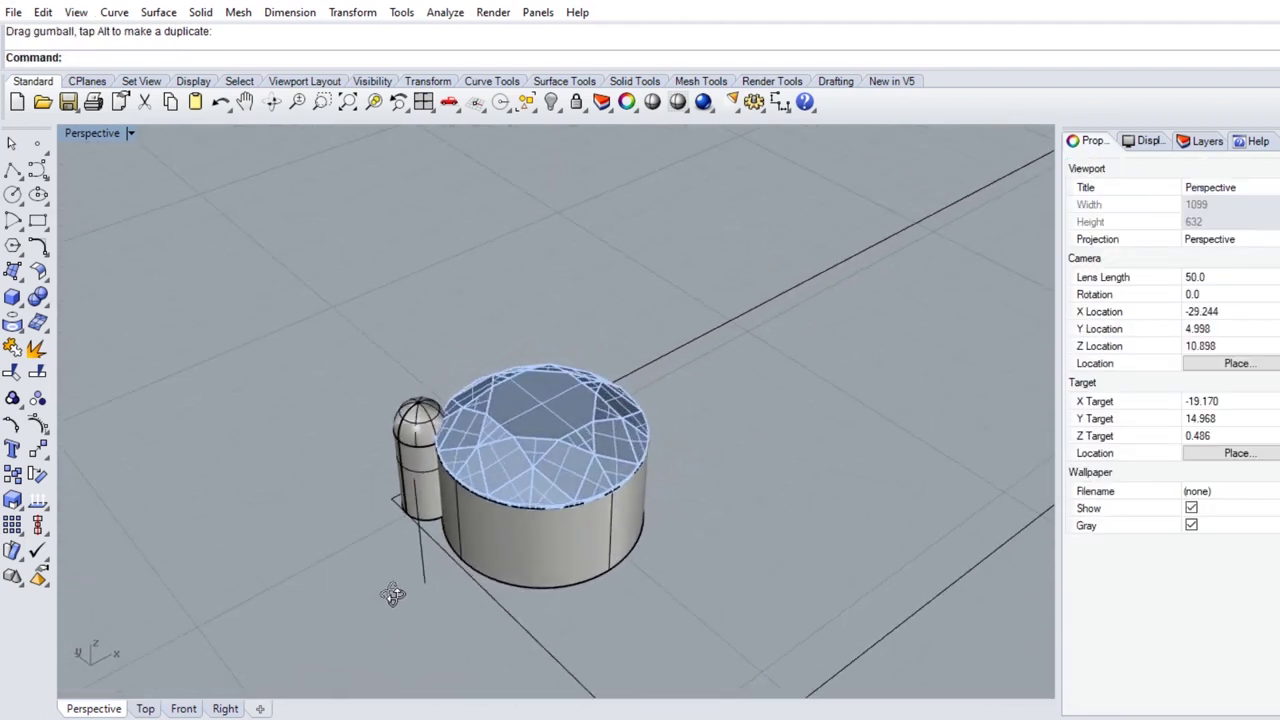
pyautogui.moveTo(392, 595); pyautogui.dragTo(478, 430, button='right')
pyautogui.scroll(3, 478, 430)
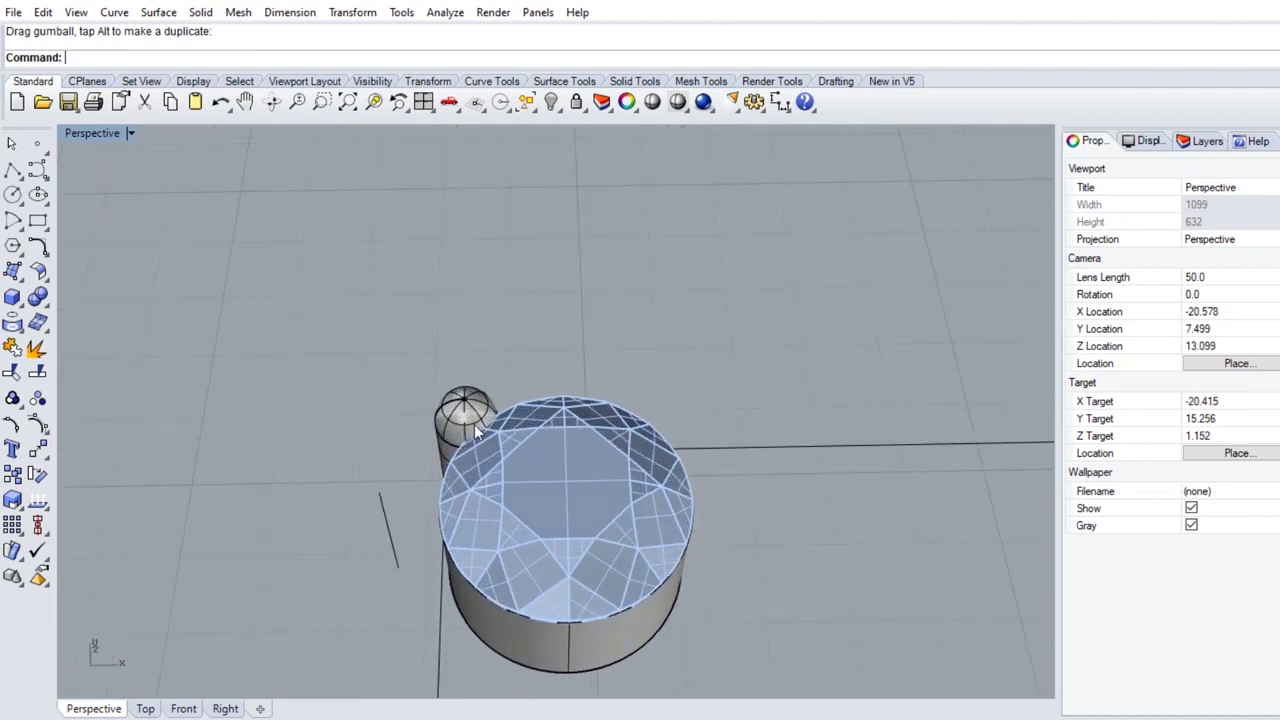
# - Polar-array the domed prong into 4 copies over 360 degrees around the diamond's centre
pyautogui.doubleClick(105, 135)
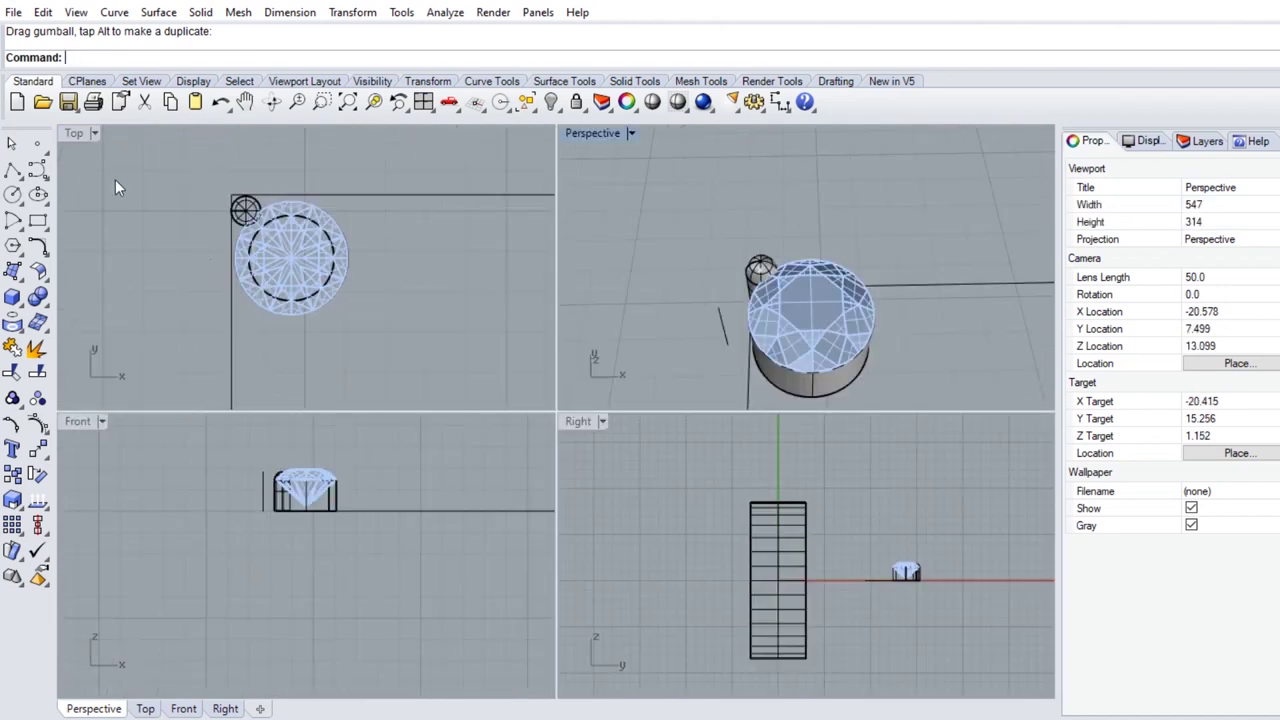
pyautogui.doubleClick(75, 132)
pyautogui.click(427, 293)
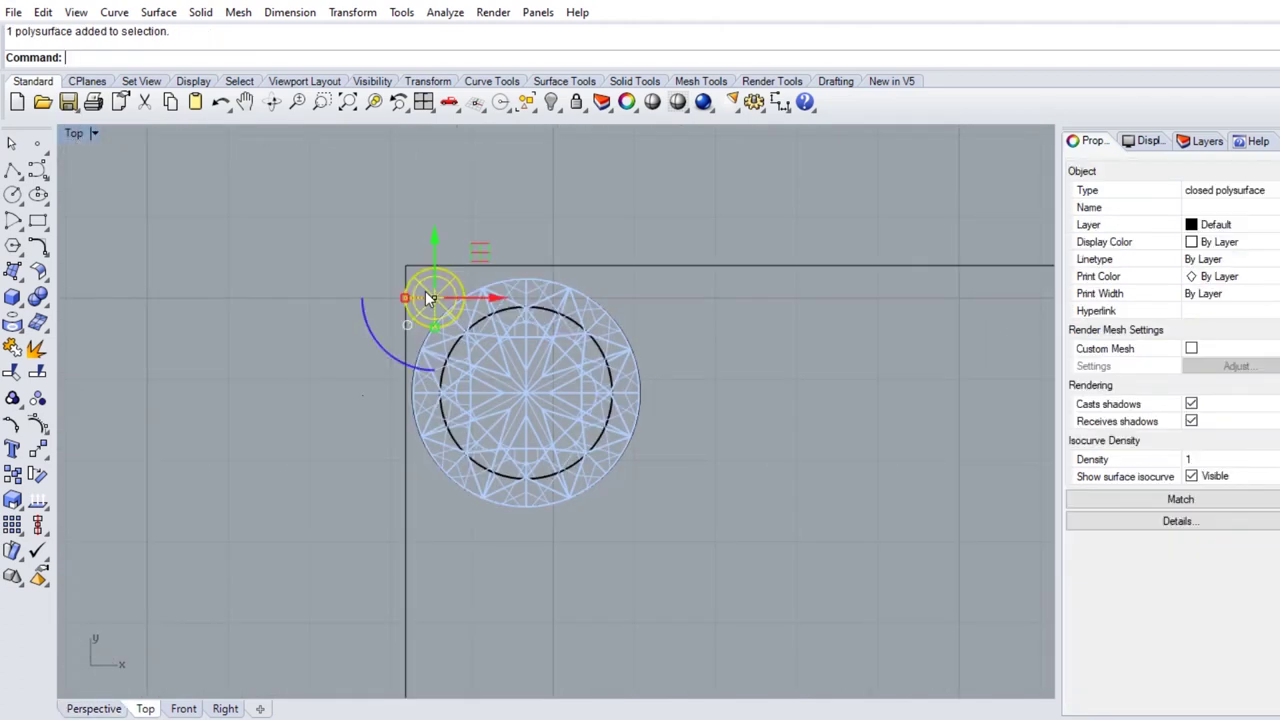
pyautogui.click(14, 546)
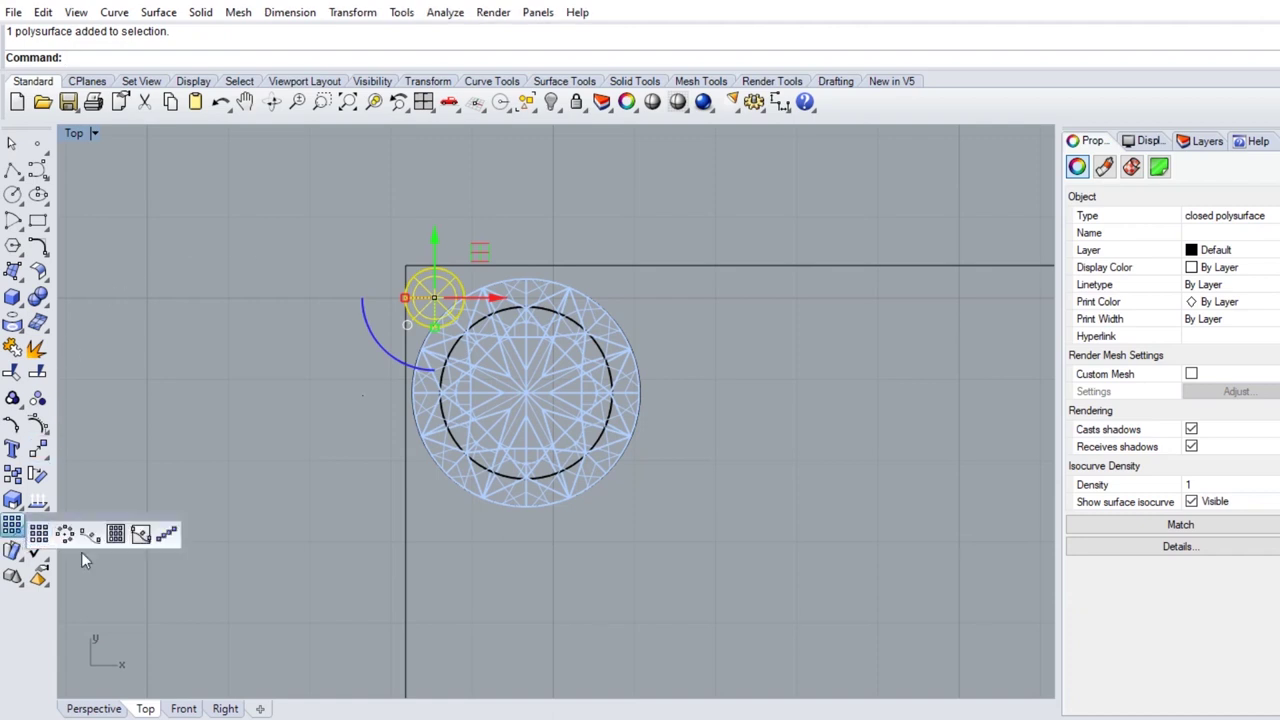
pyautogui.click(64, 537)
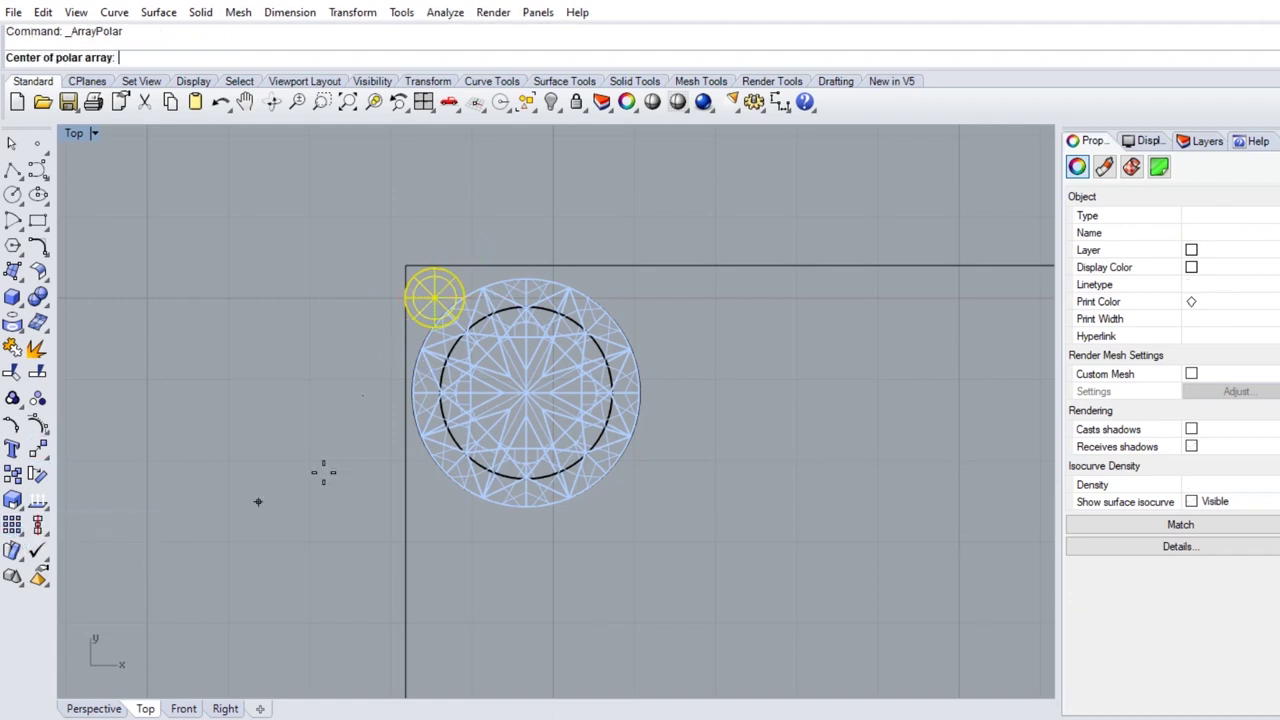
pyautogui.click(530, 397)
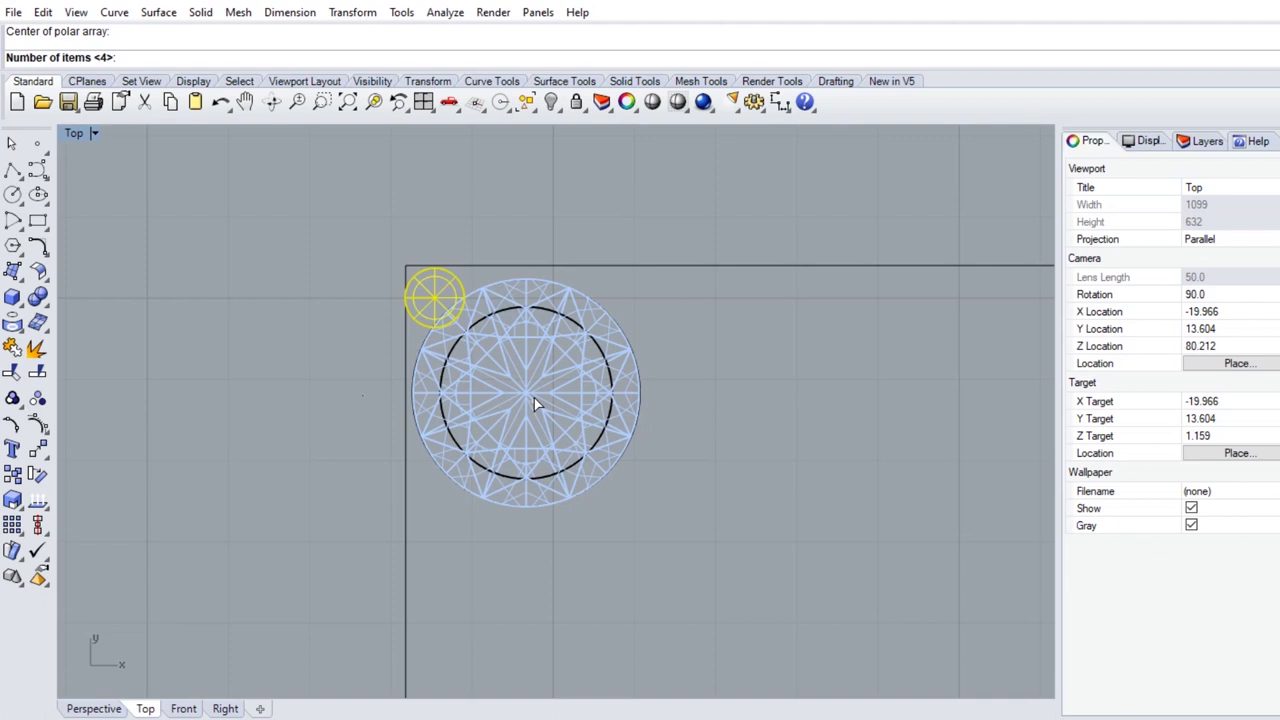
pyautogui.press('Return')
pyautogui.press('Return')
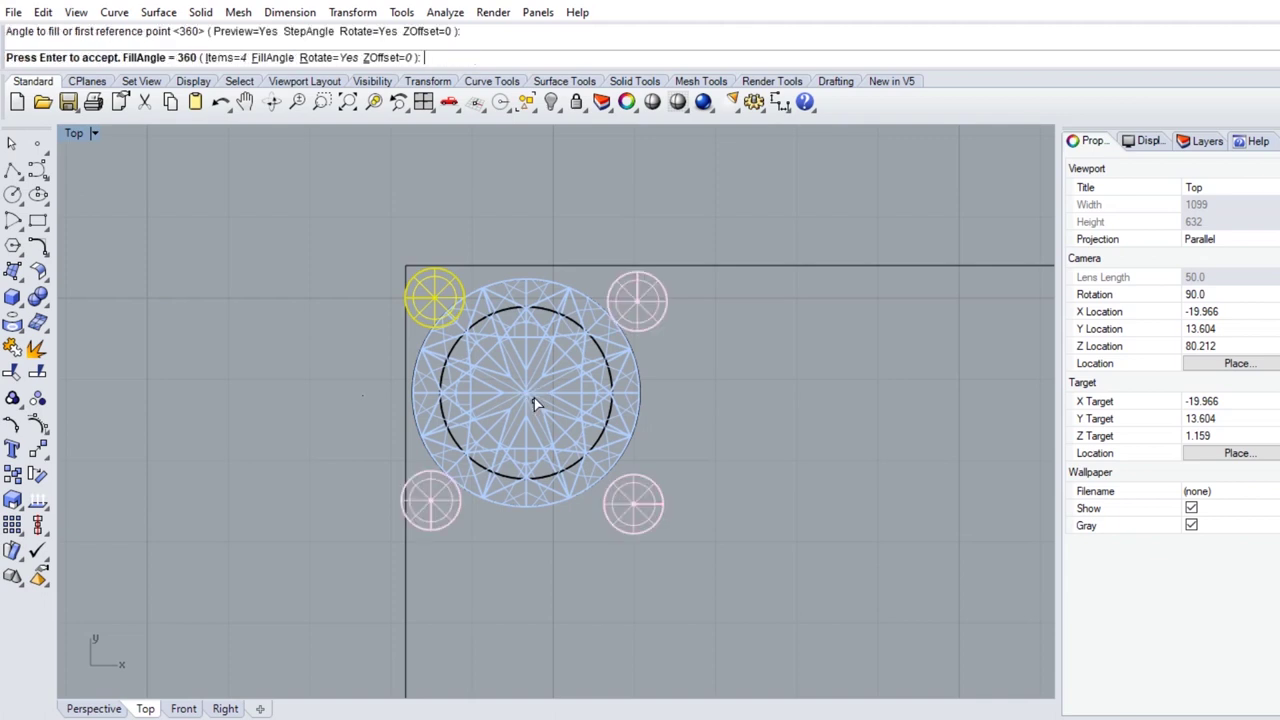
pyautogui.press('Return')
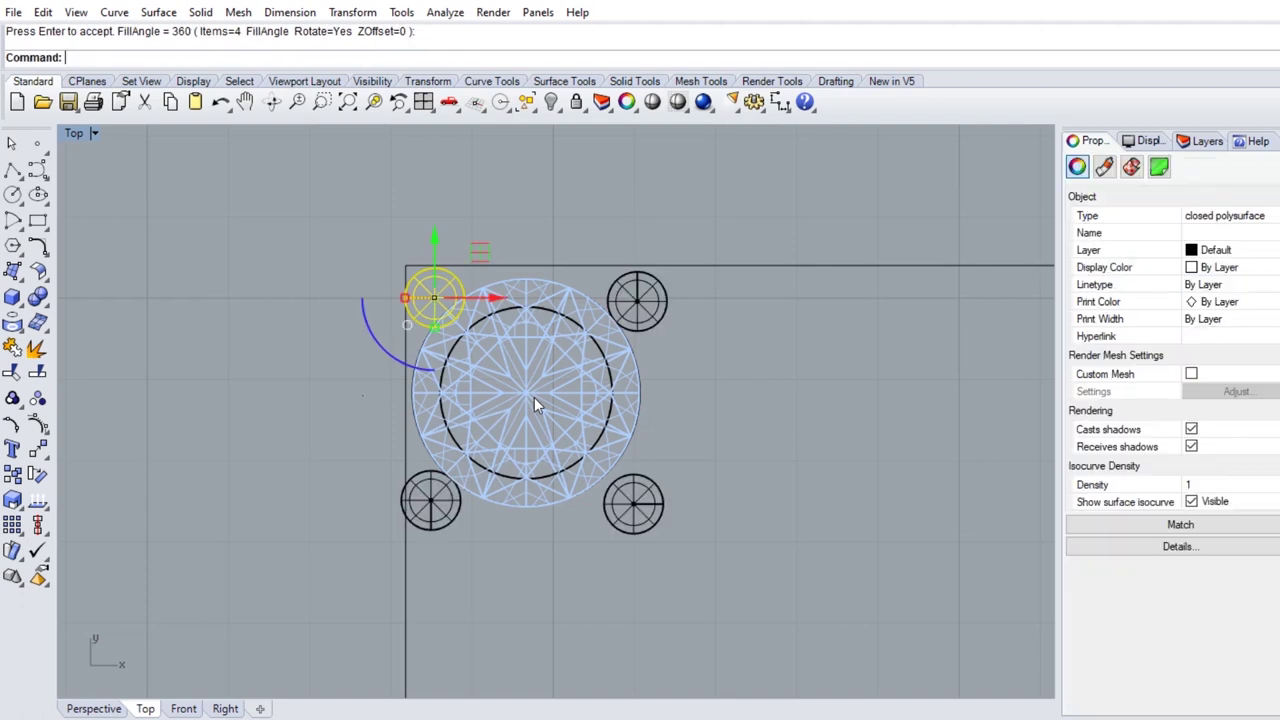
# - Nudge the lower-right prong up and inward toward the diamond
pyautogui.click(504, 565)
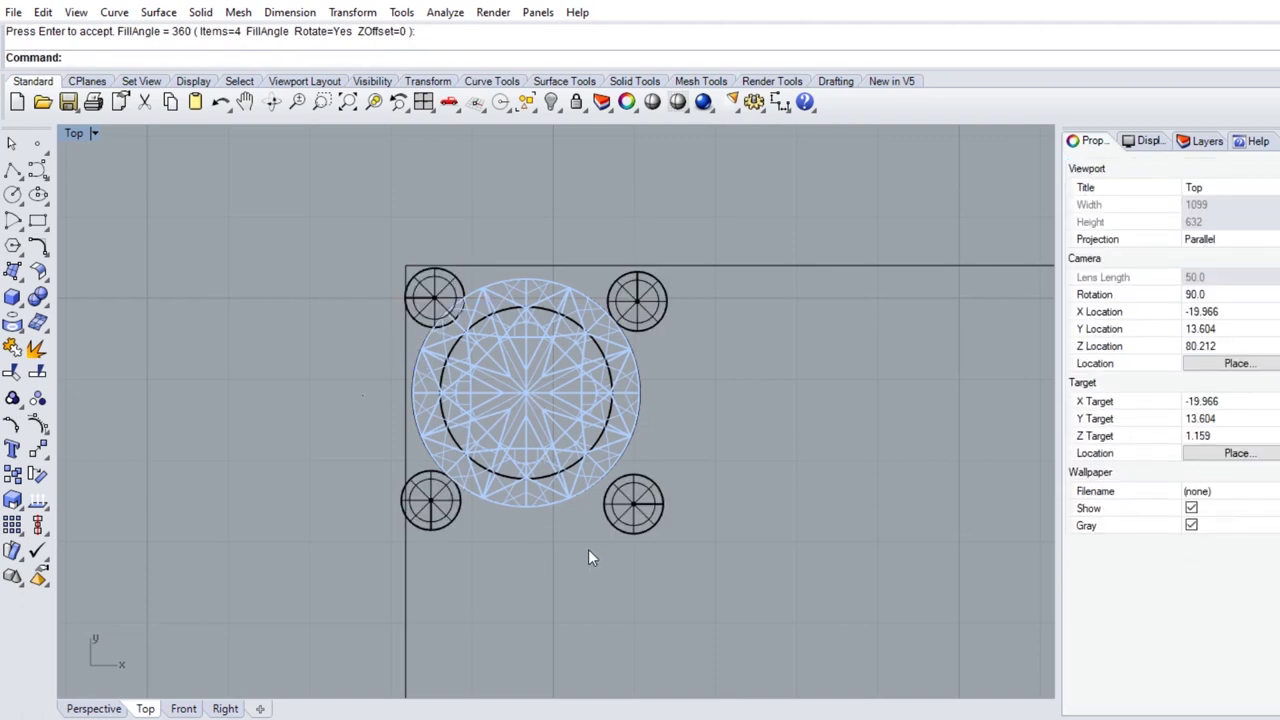
pyautogui.click(643, 516)
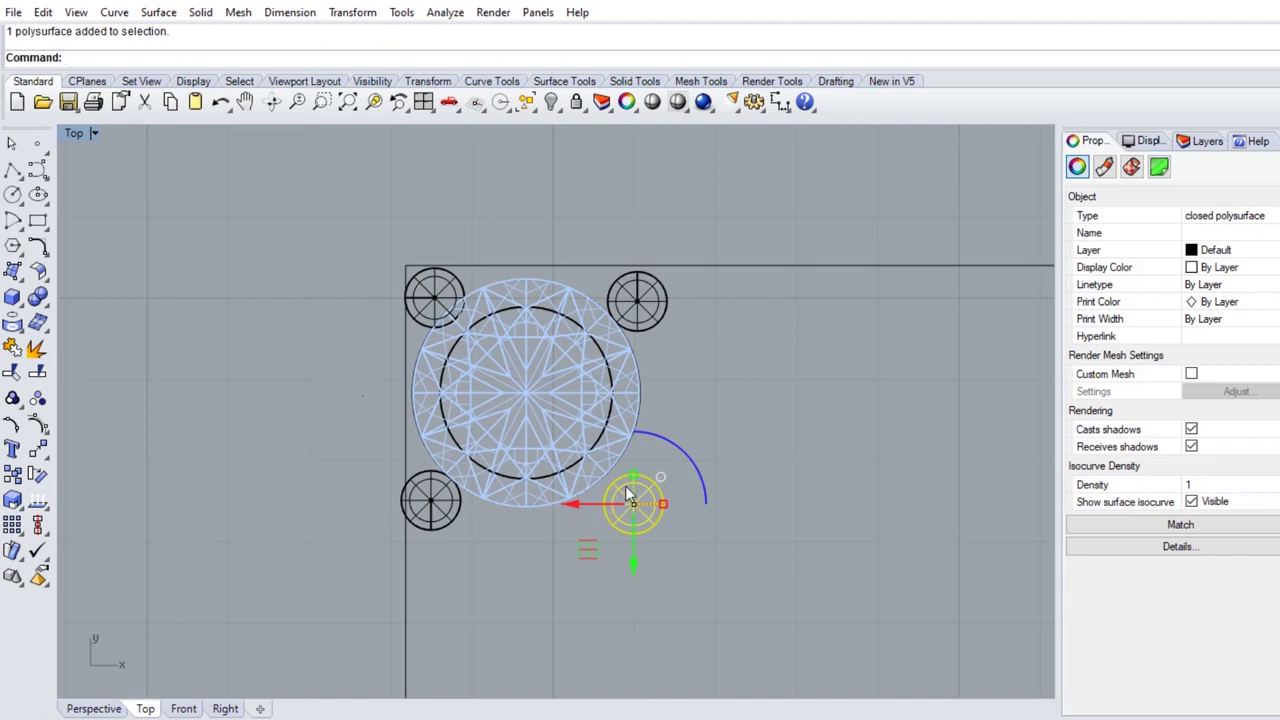
pyautogui.moveTo(588, 553); pyautogui.dragTo(576, 535)
# - Nudge the lower-left and upper-right prongs snug against the diamond
pyautogui.click(441, 526)
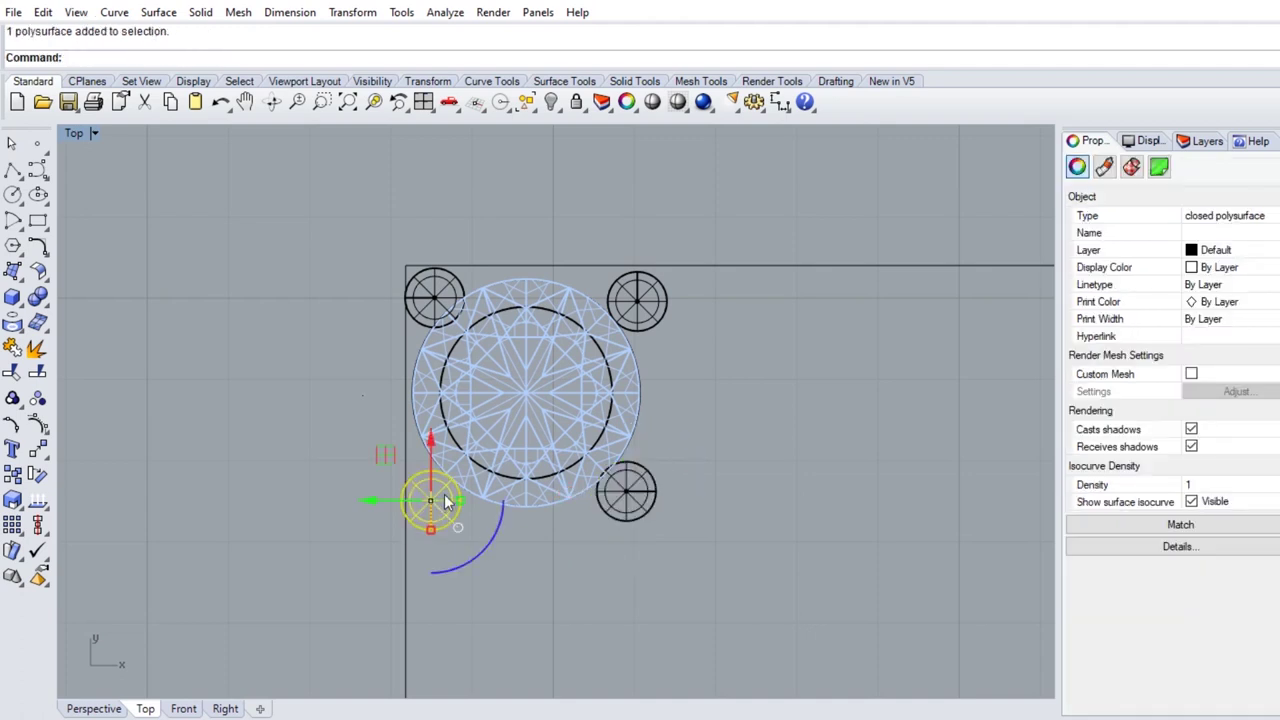
pyautogui.moveTo(388, 459); pyautogui.dragTo(385, 453)
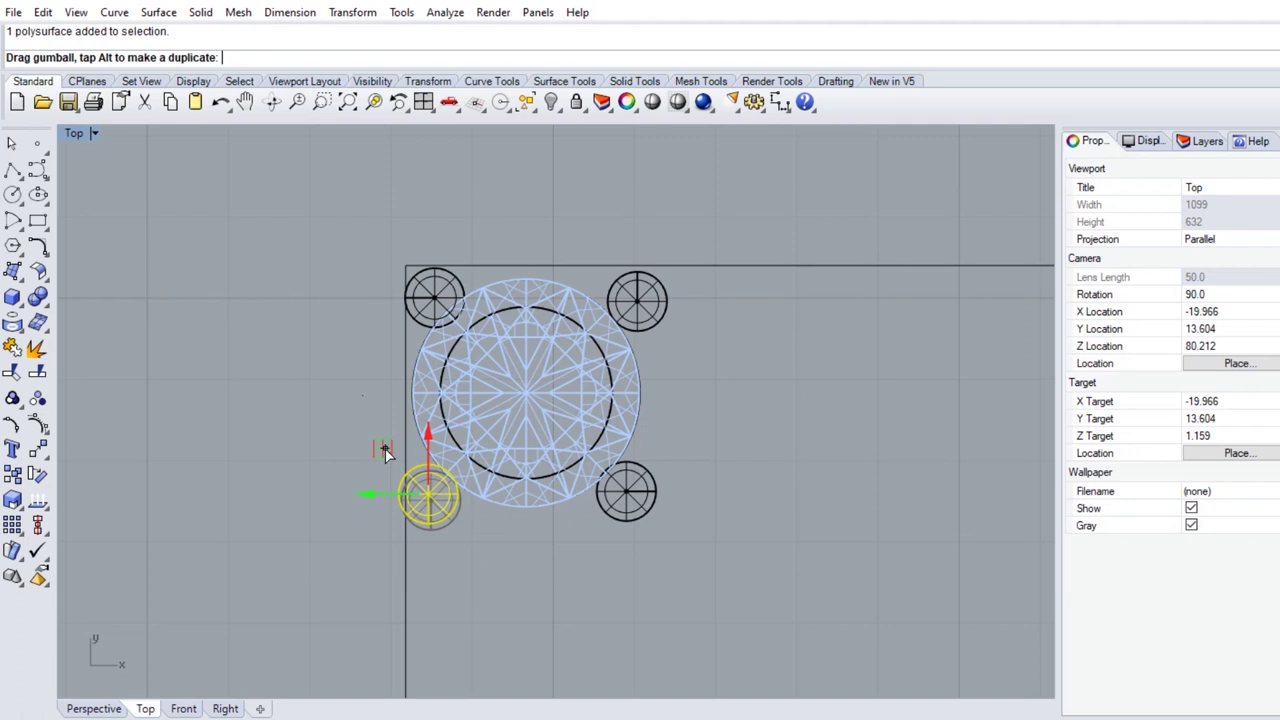
pyautogui.click(640, 304)
pyautogui.moveTo(684, 346); pyautogui.dragTo(675, 330)
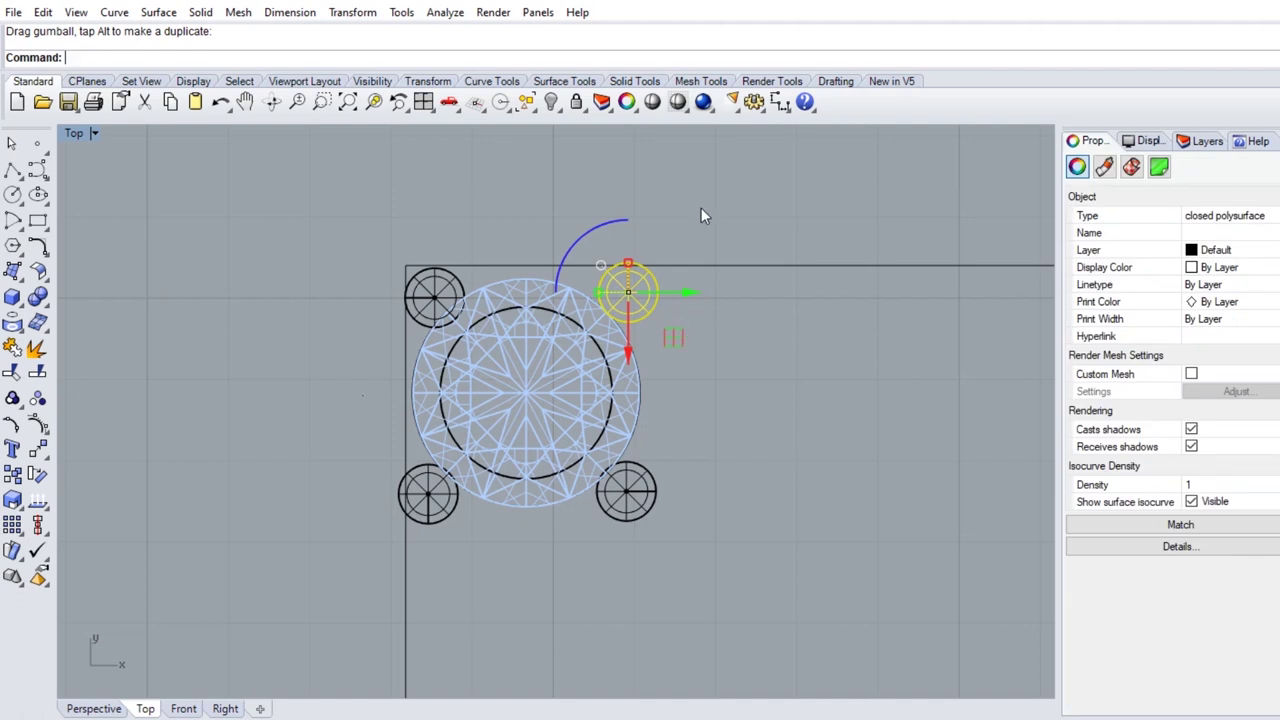
pyautogui.click(701, 208)
# - Group the diamond with its four prongs and select the grouped setting
pyautogui.scroll(-5, 571, 366)
pyautogui.moveTo(571, 362); pyautogui.dragTo(600, 380)
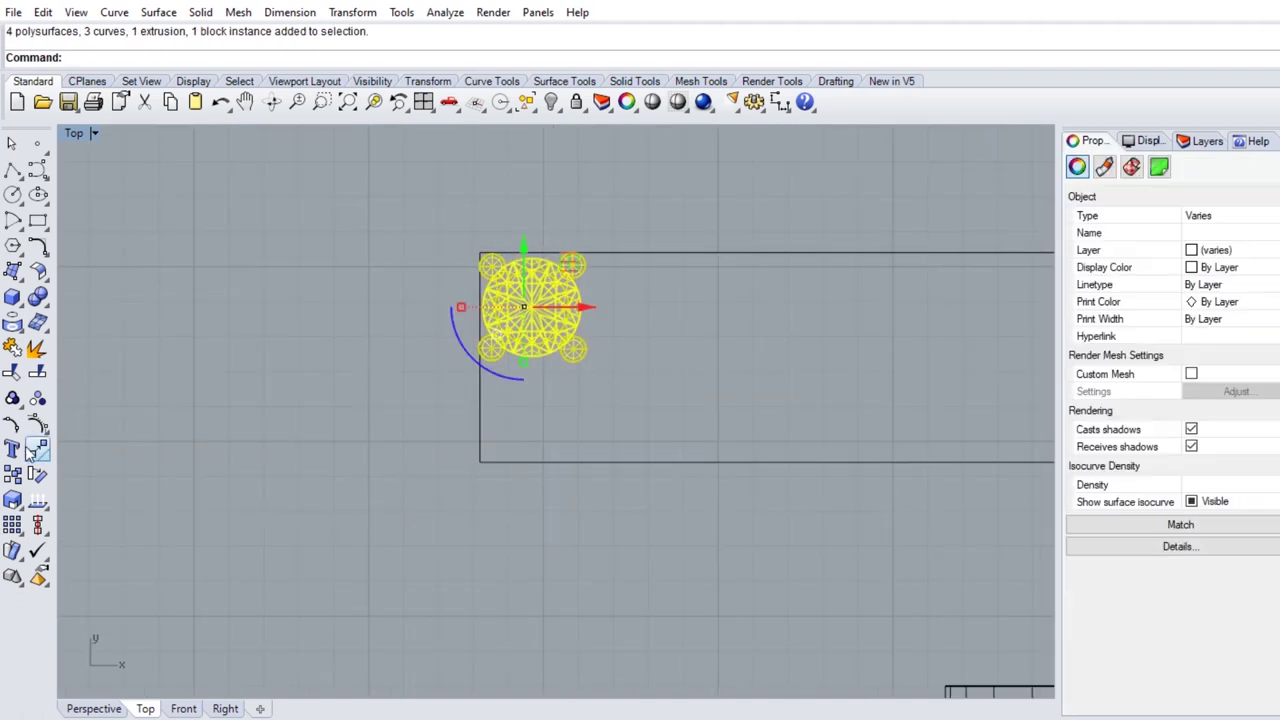
pyautogui.click(12, 399)
pyautogui.click(328, 353)
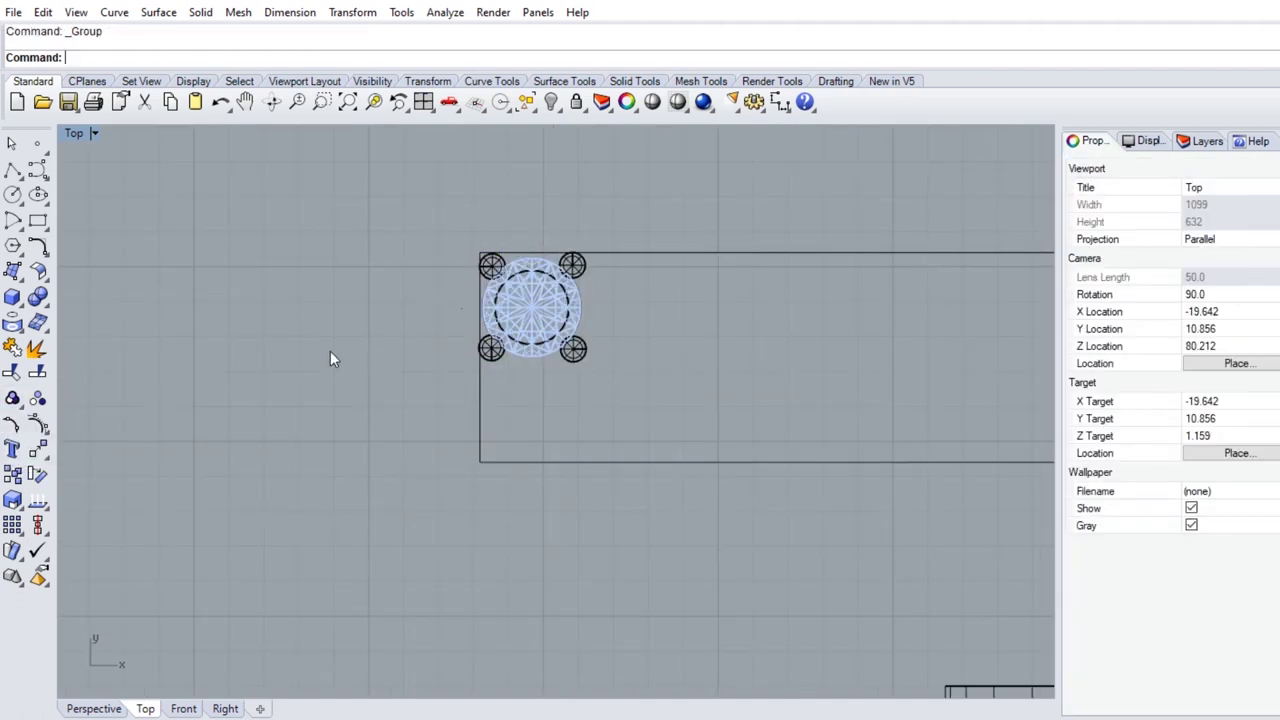
pyautogui.moveTo(412, 202); pyautogui.dragTo(642, 459)
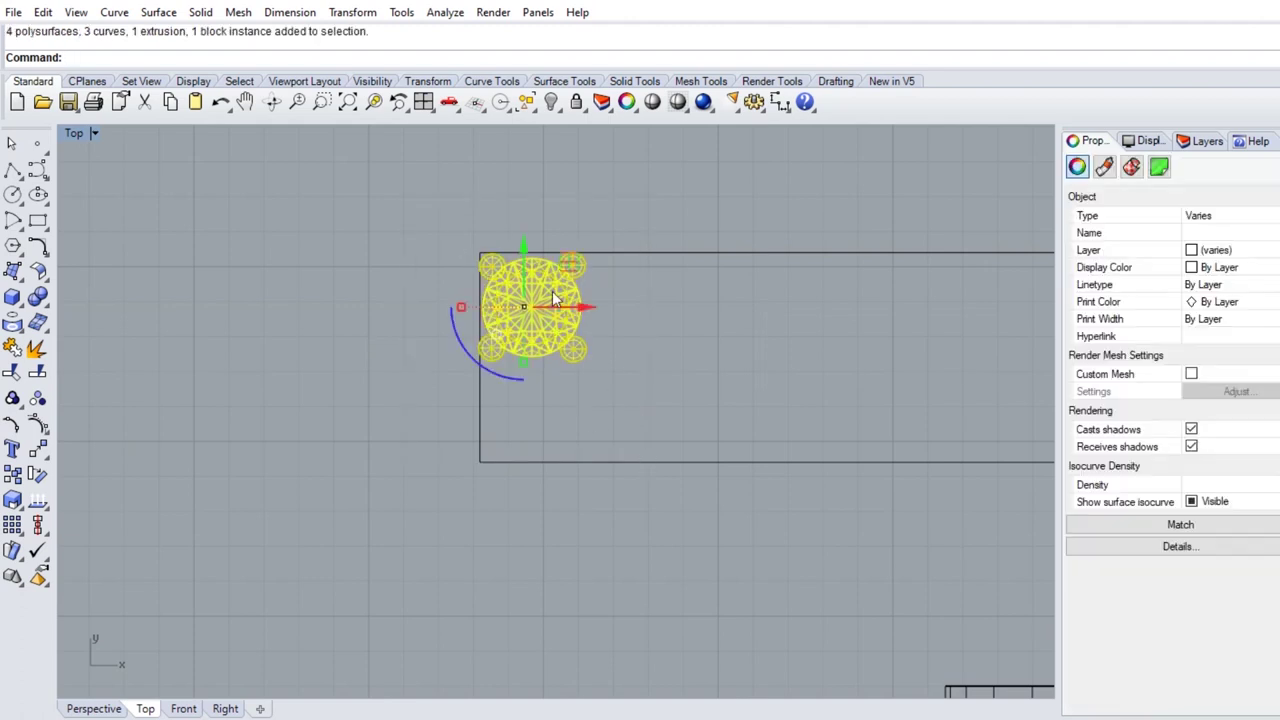
# - Copy the grouped stone setting directly below with the gumball's Y arrow
pyautogui.moveTo(522, 244); pyautogui.dragTo(519, 352)
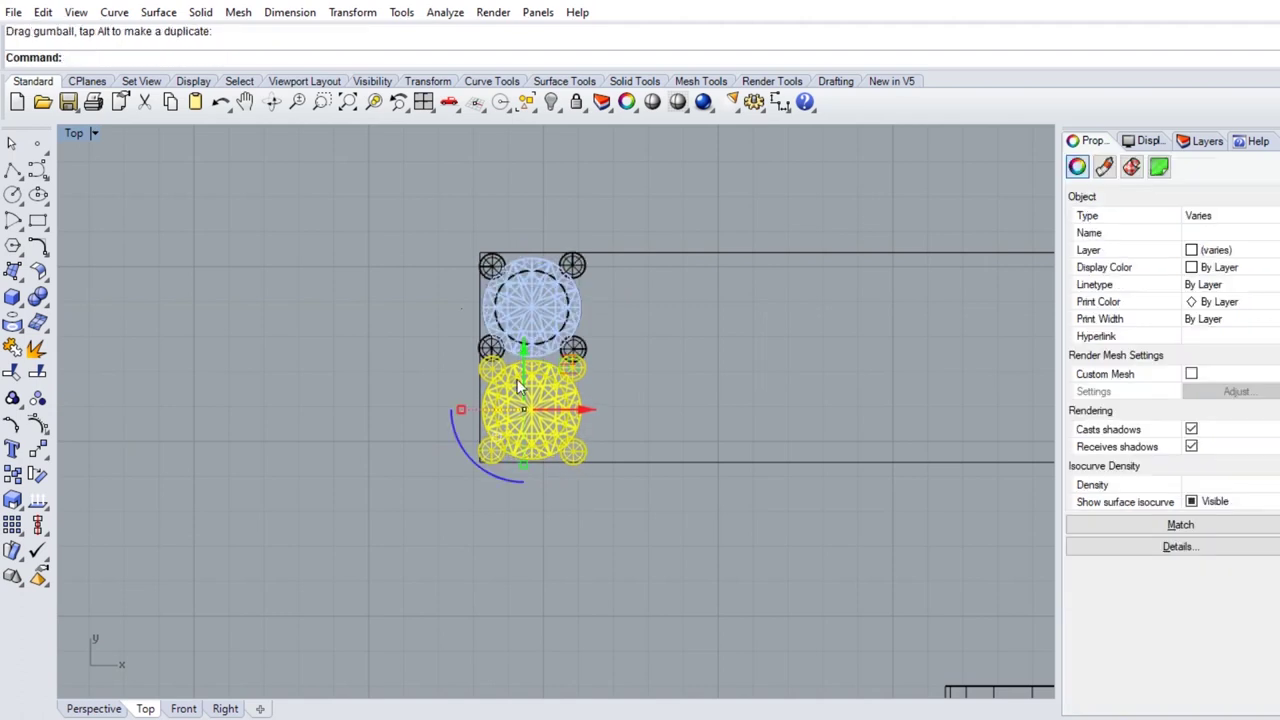
pyautogui.scroll(3, 519, 388)
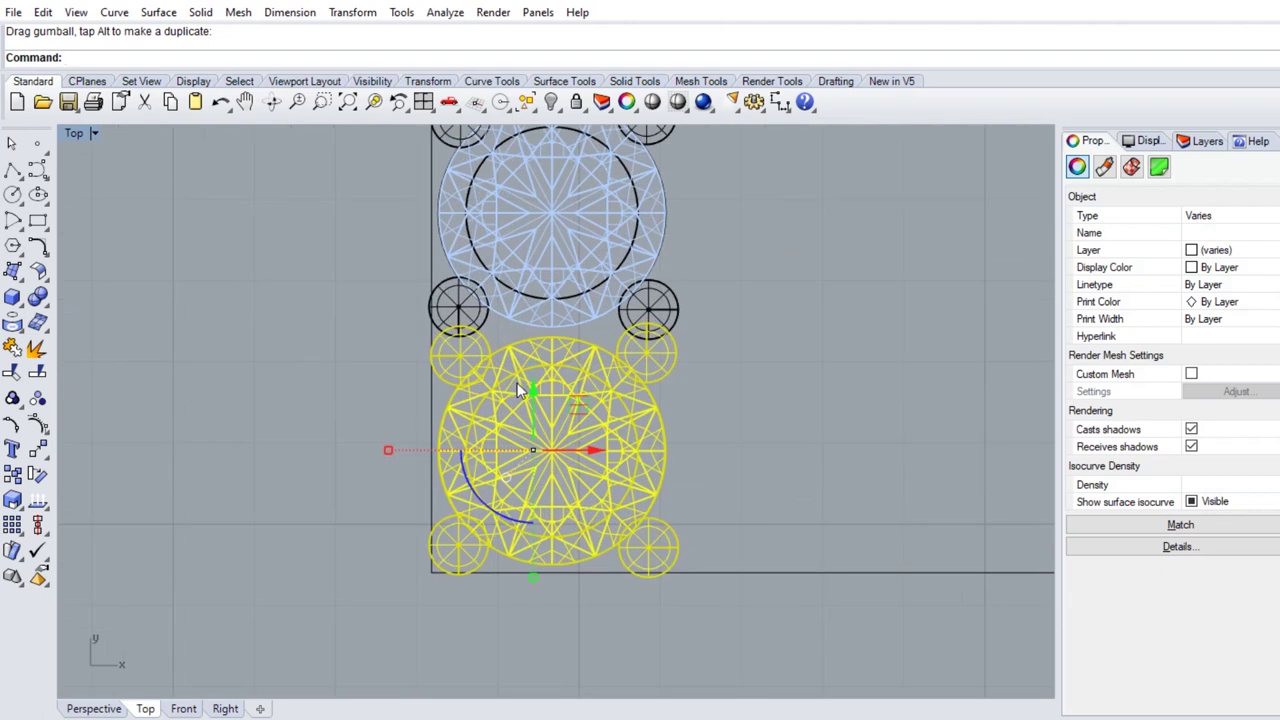
pyautogui.scroll(-2, 518, 390)
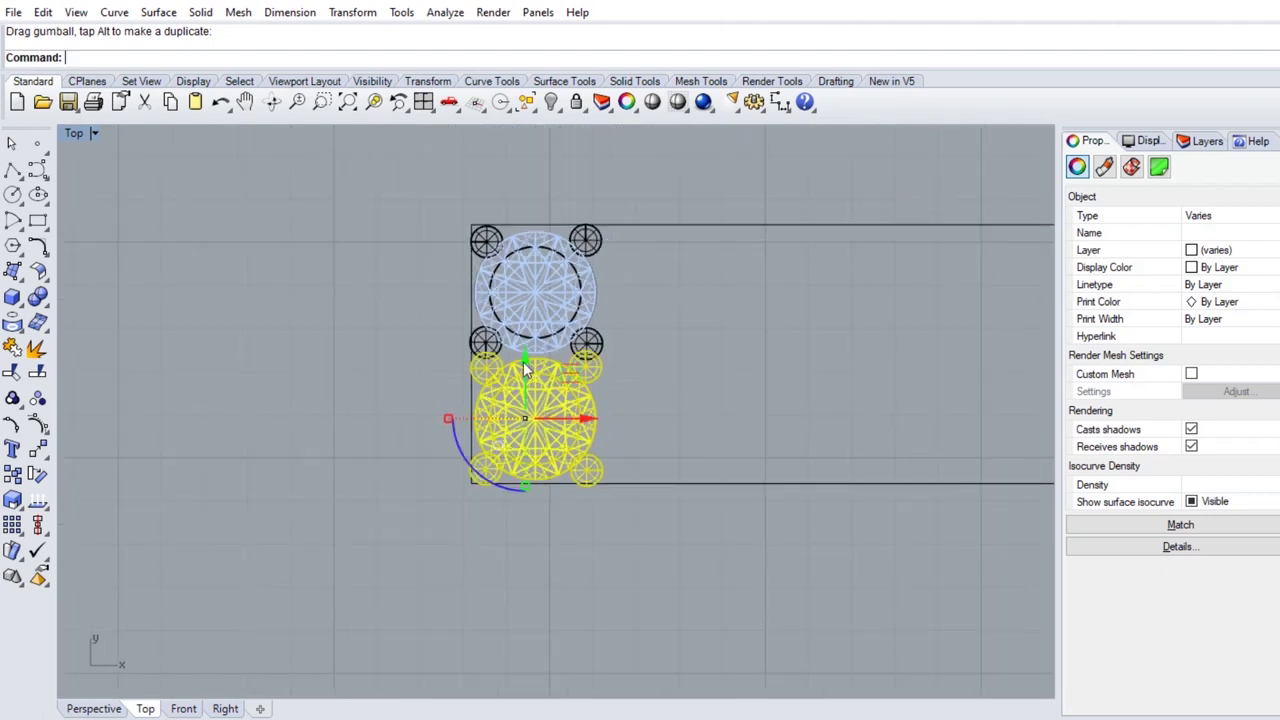
pyautogui.moveTo(526, 370); pyautogui.dragTo(526, 356)
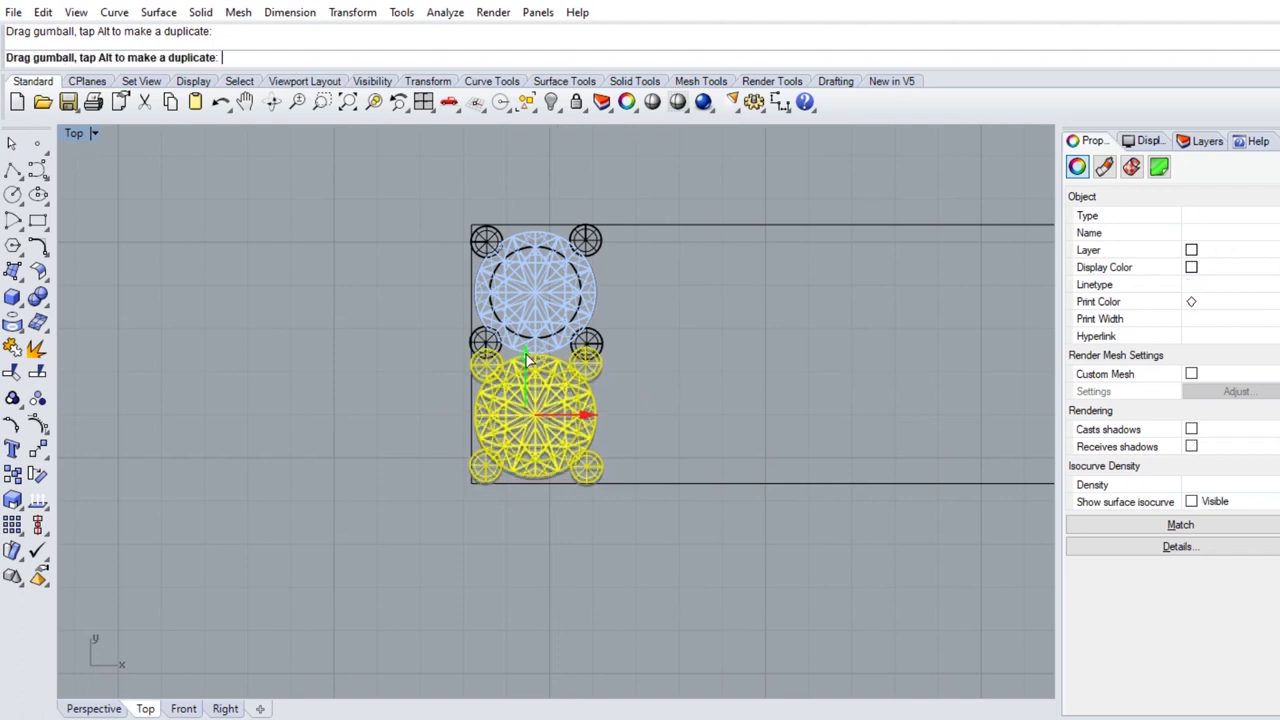
pyautogui.click(420, 397)
# - Copy the top setting twice to the right, forming a three-stone top row
pyautogui.moveTo(392, 166); pyautogui.dragTo(642, 543)
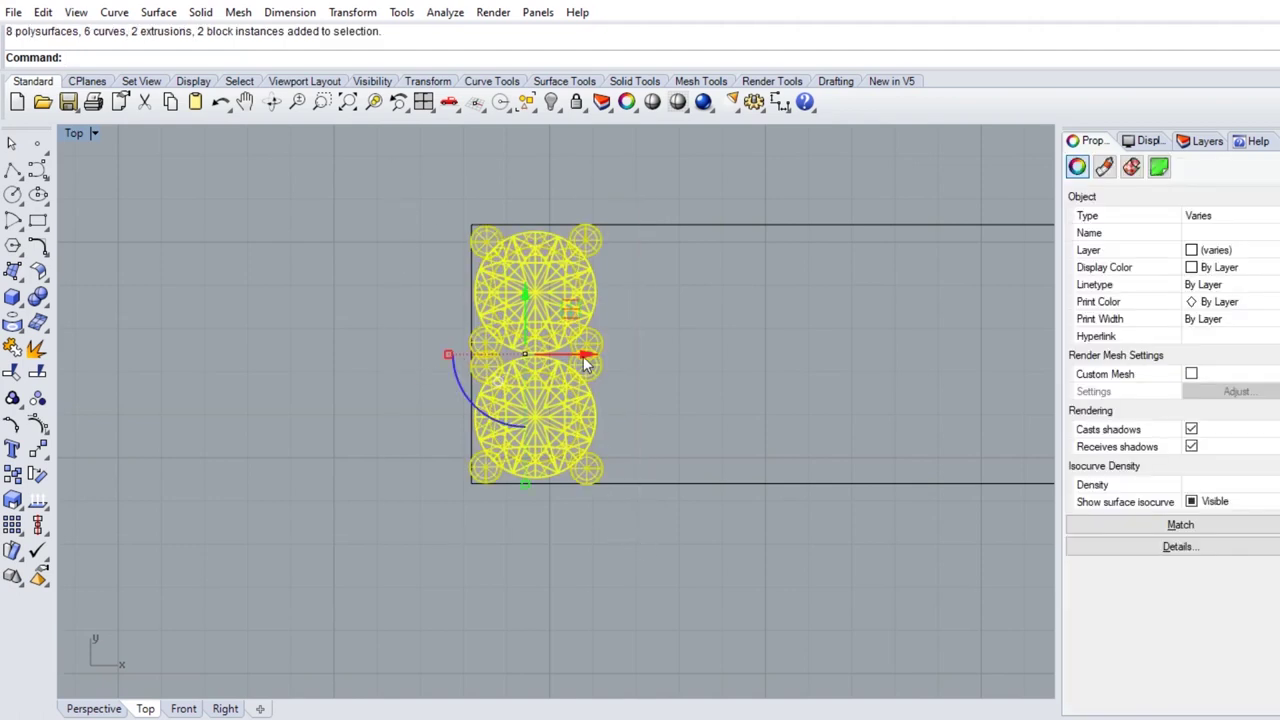
pyautogui.click(646, 426)
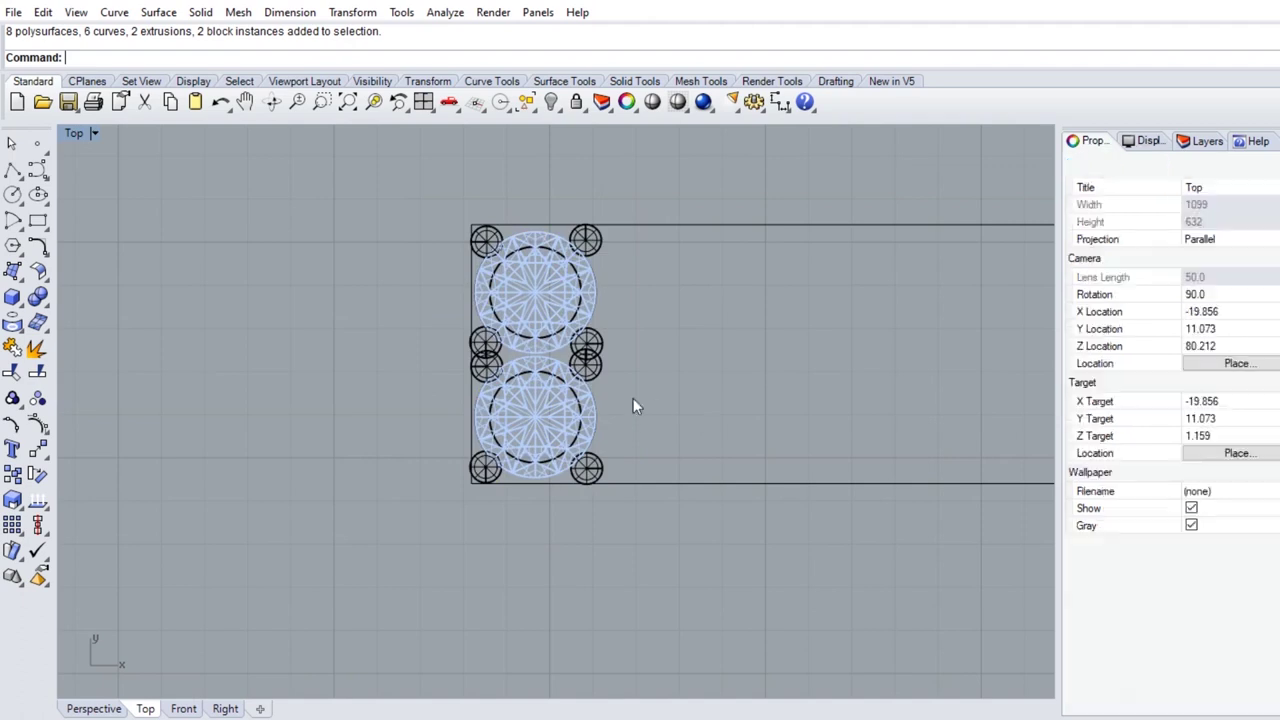
pyautogui.click(549, 295)
pyautogui.moveTo(549, 295); pyautogui.dragTo(722, 293)
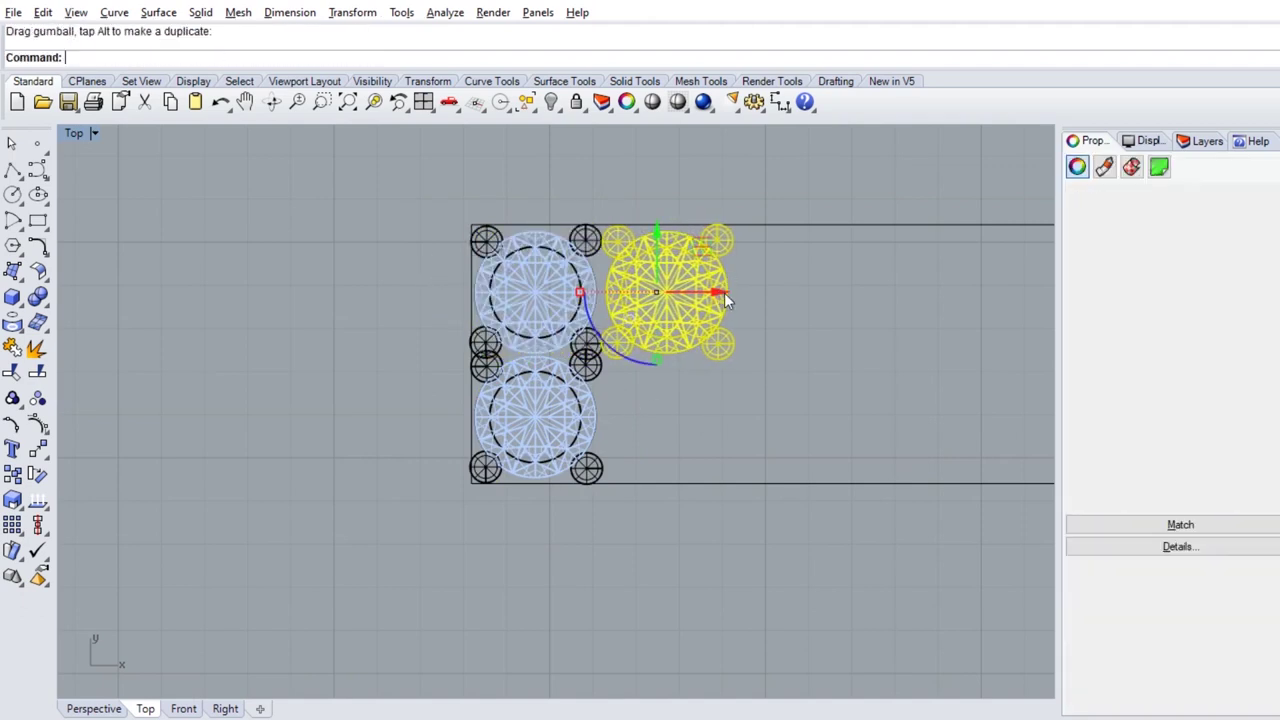
pyautogui.moveTo(720, 292); pyautogui.dragTo(854, 309)
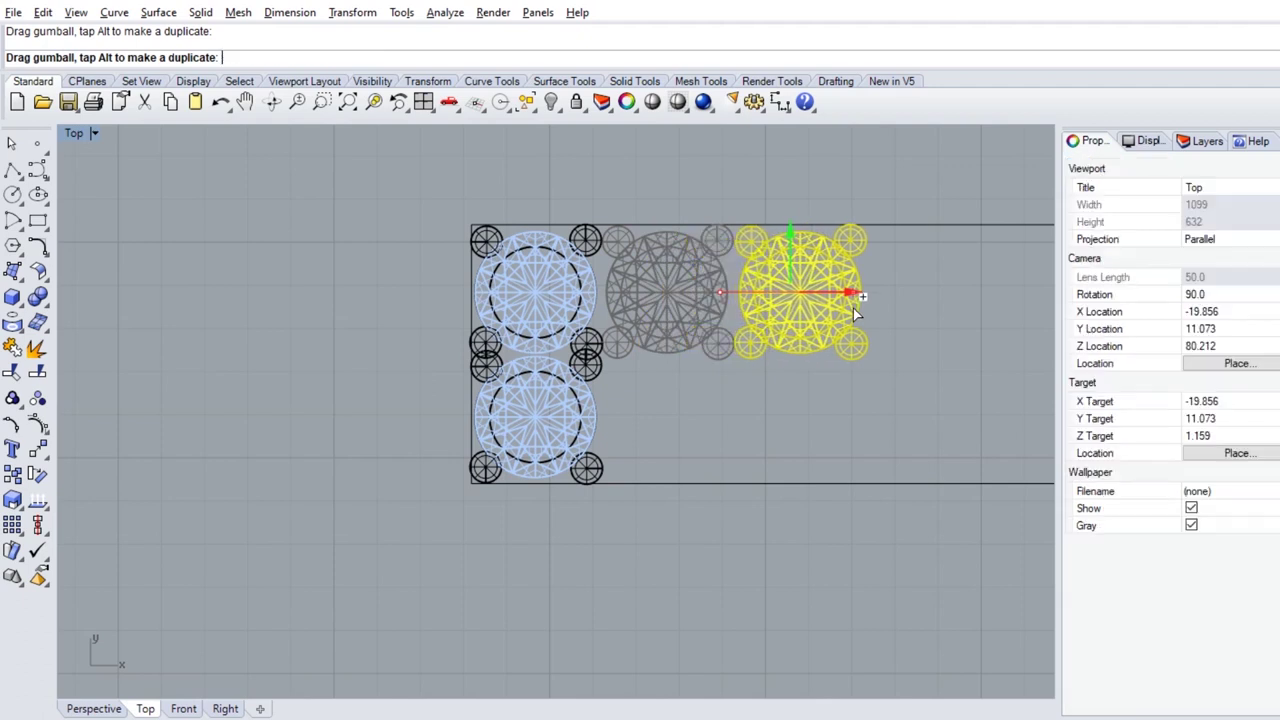
pyautogui.moveTo(449, 197)
pyautogui.mouseDown()
pyautogui.moveTo(847, 305)
pyautogui.moveTo(441, 267)
pyautogui.mouseUp()
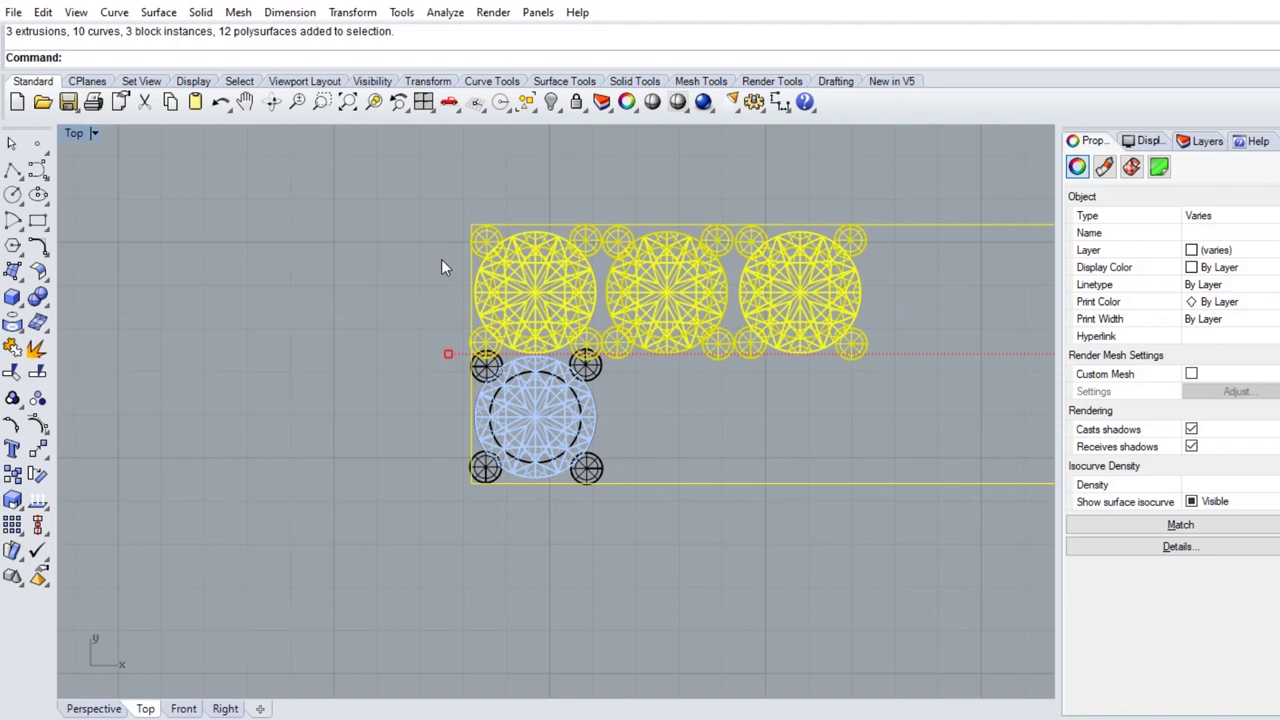
# - Copy the three-stone row to the right, making a six-stone row
pyautogui.keyDown('ctrl'); pyautogui.click(898, 228); pyautogui.keyUp('ctrl')
pyautogui.scroll(-3, 915, 262)
pyautogui.scroll(-2, 898, 270)
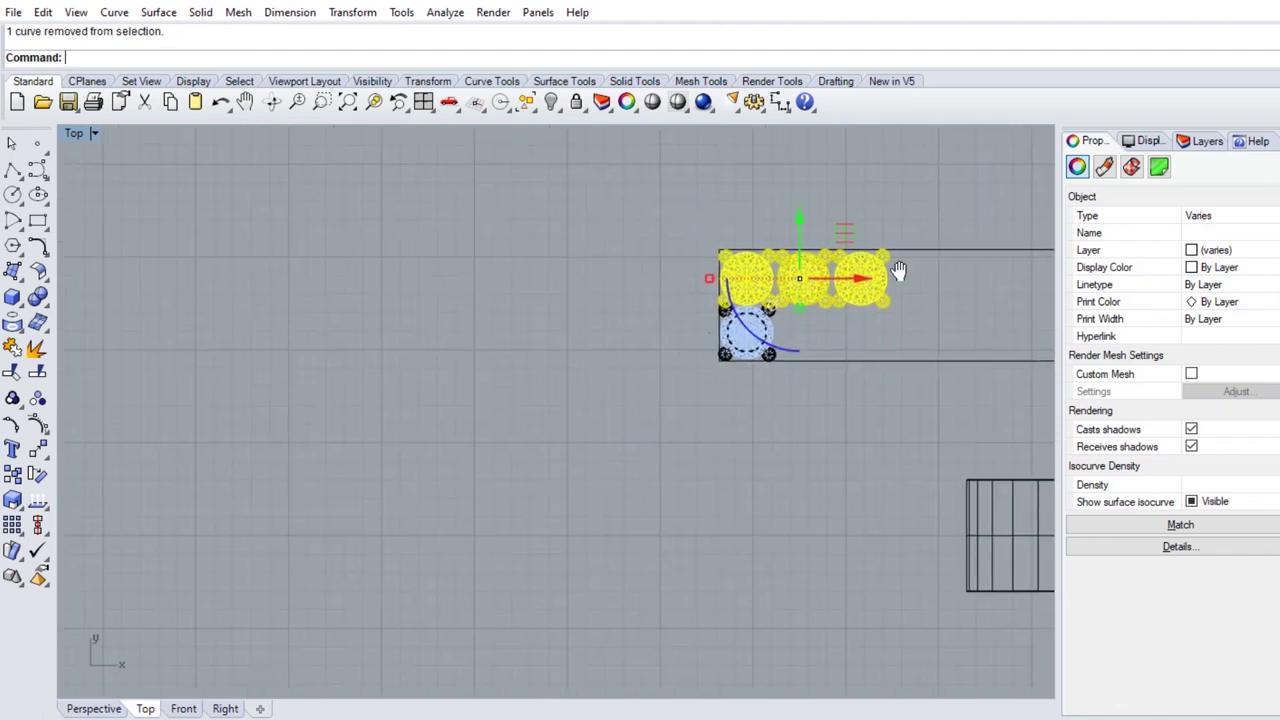
pyautogui.moveTo(898, 270); pyautogui.dragTo(468, 417, button='right')
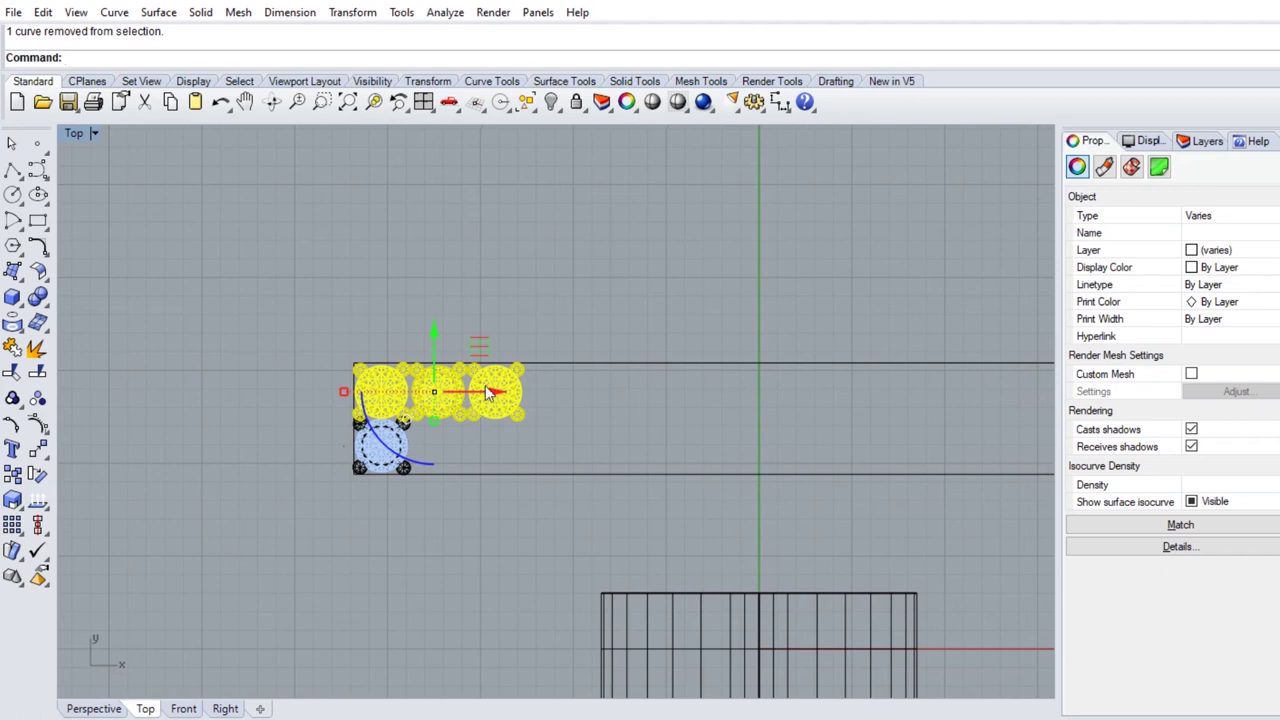
pyautogui.scroll(3, 485, 385)
pyautogui.moveTo(432, 402); pyautogui.dragTo(828, 398)
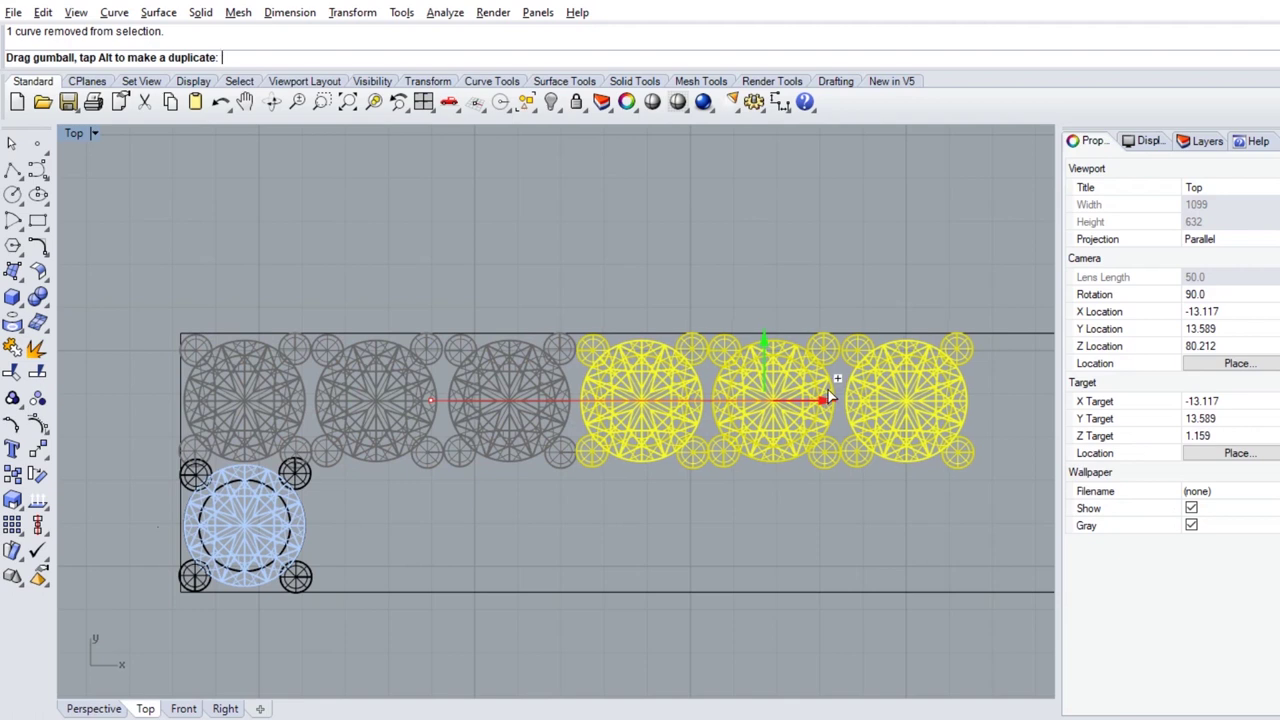
pyautogui.moveTo(828, 398); pyautogui.dragTo(828, 398)
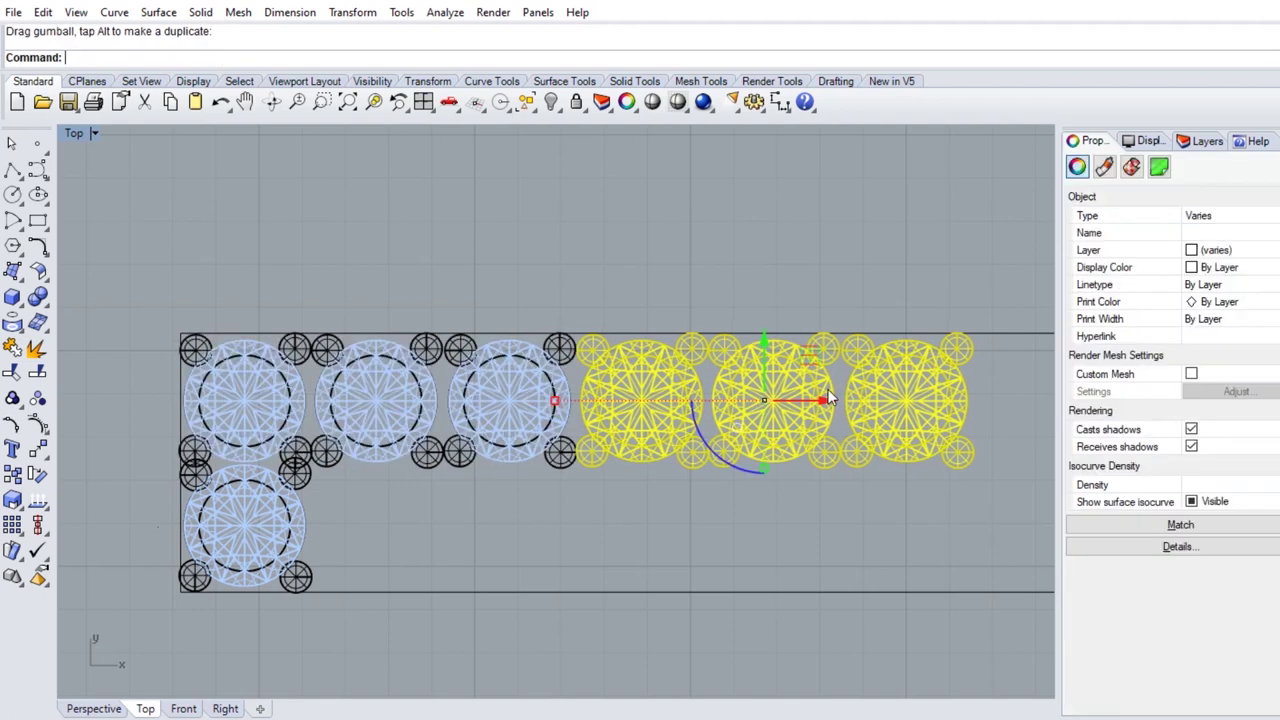
pyautogui.press('Escape')
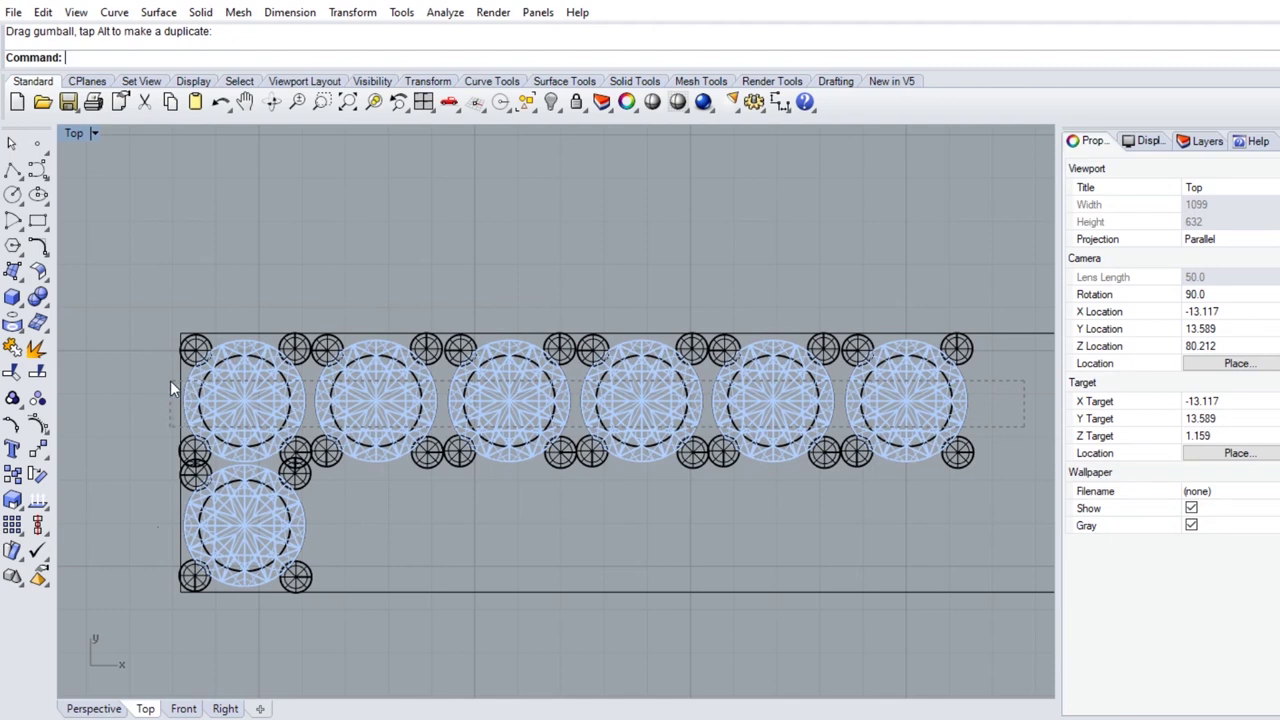
# - Select the six-stone row without the band outline and copy it further right
pyautogui.click(170, 380)
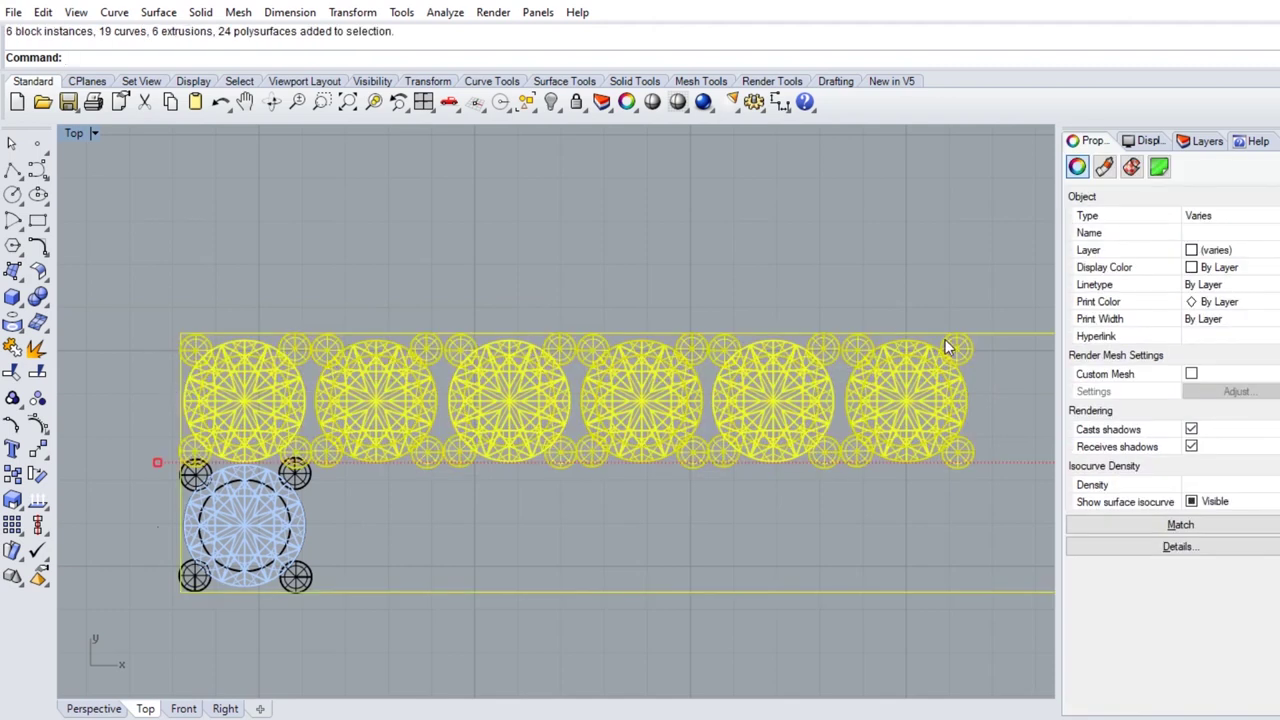
pyautogui.keyDown('ctrl'); pyautogui.click(1008, 337); pyautogui.keyUp('ctrl')
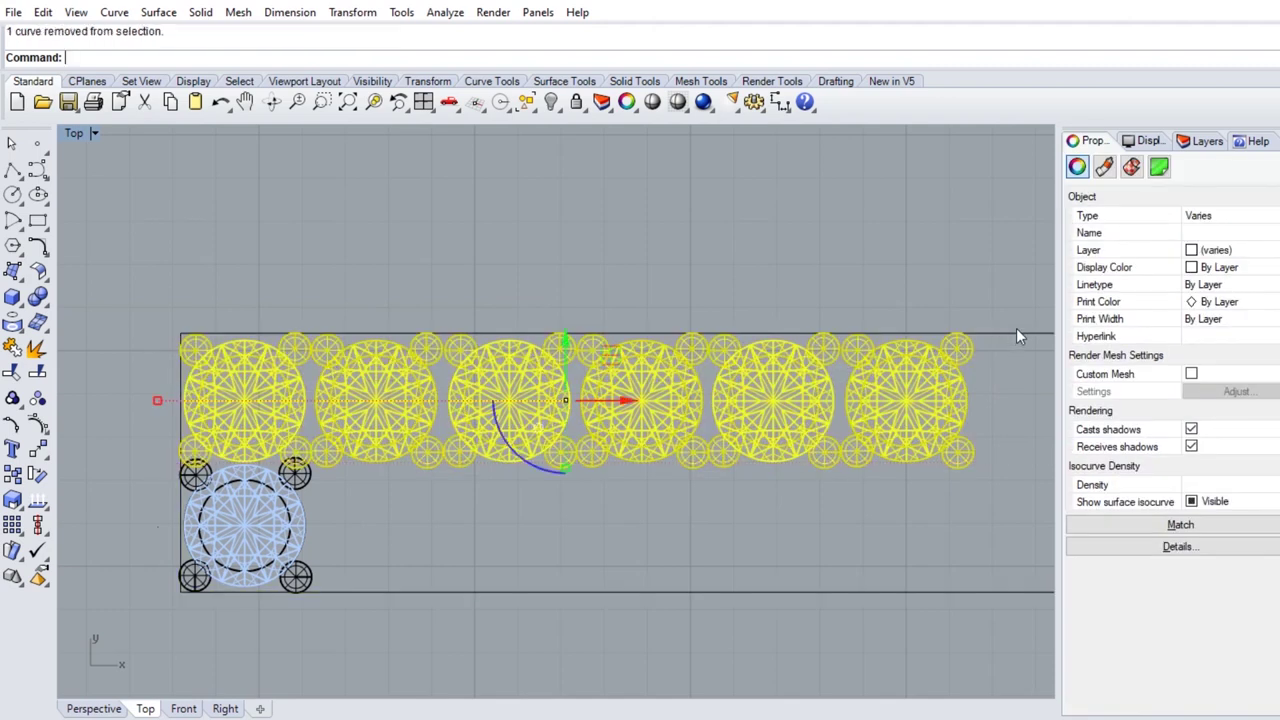
pyautogui.scroll(-3, 1018, 364)
pyautogui.moveTo(967, 373); pyautogui.dragTo(465, 405, button='right')
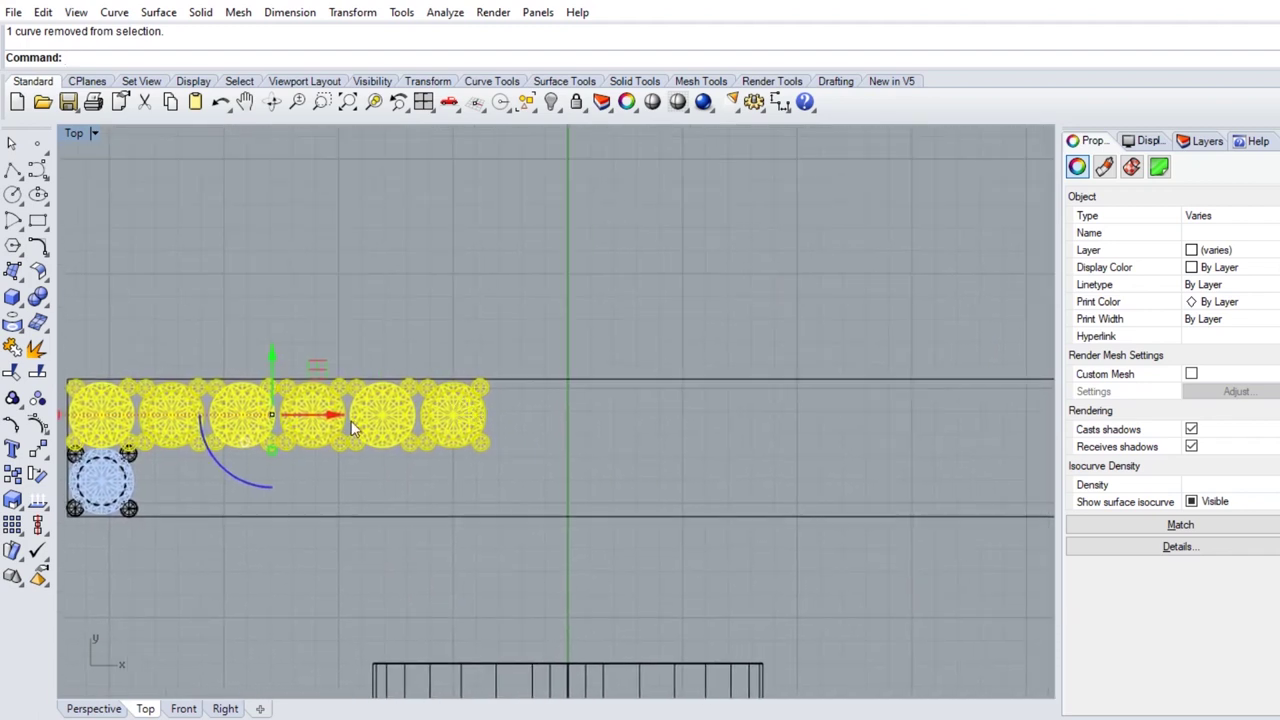
pyautogui.moveTo(340, 422); pyautogui.dragTo(755, 382)
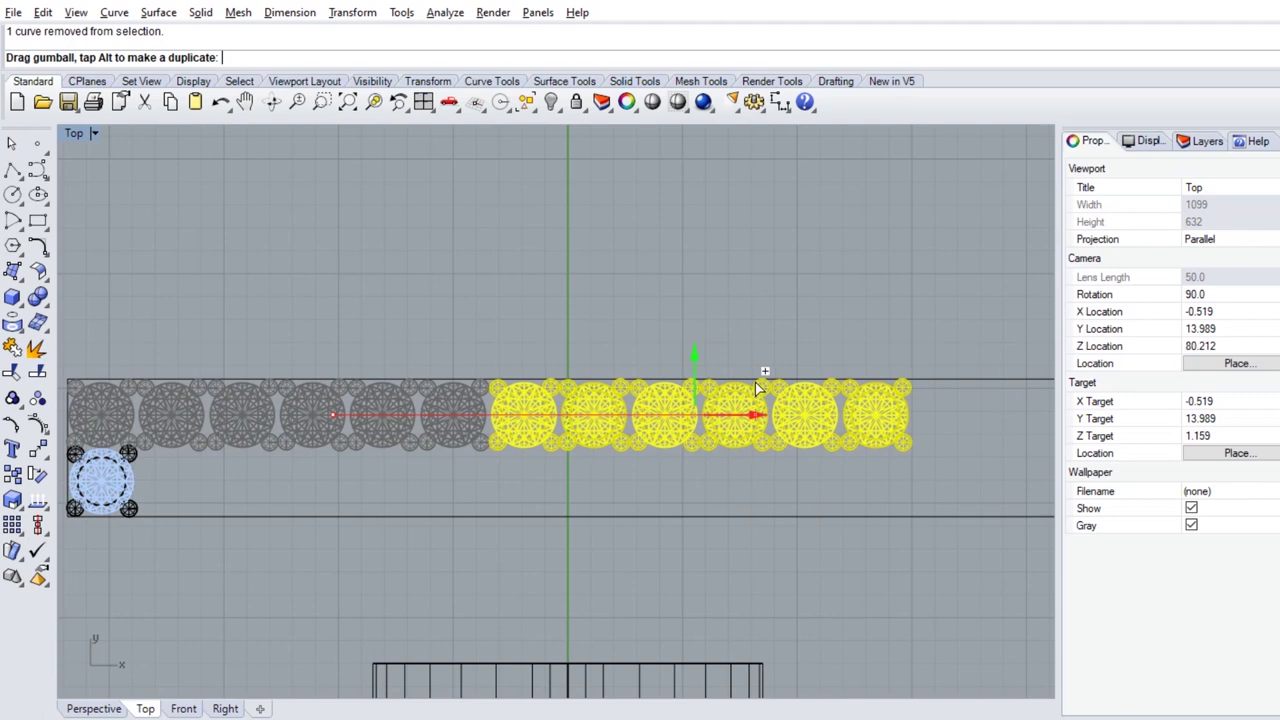
# - Copy the row once more so stones reach the strip's right end
pyautogui.scroll(-3, 805, 340)
pyautogui.moveTo(820, 317); pyautogui.dragTo(631, 360, button='right')
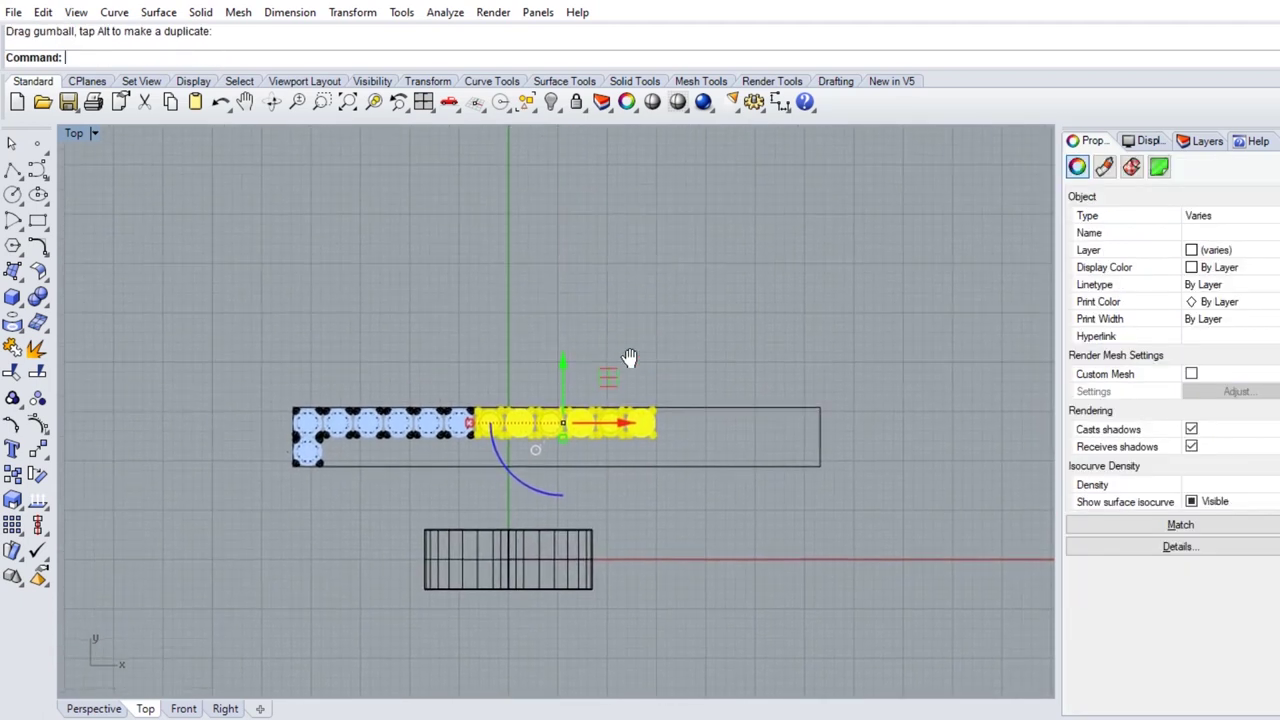
pyautogui.scroll(4, 674, 451)
pyautogui.moveTo(418, 386); pyautogui.dragTo(940, 366)
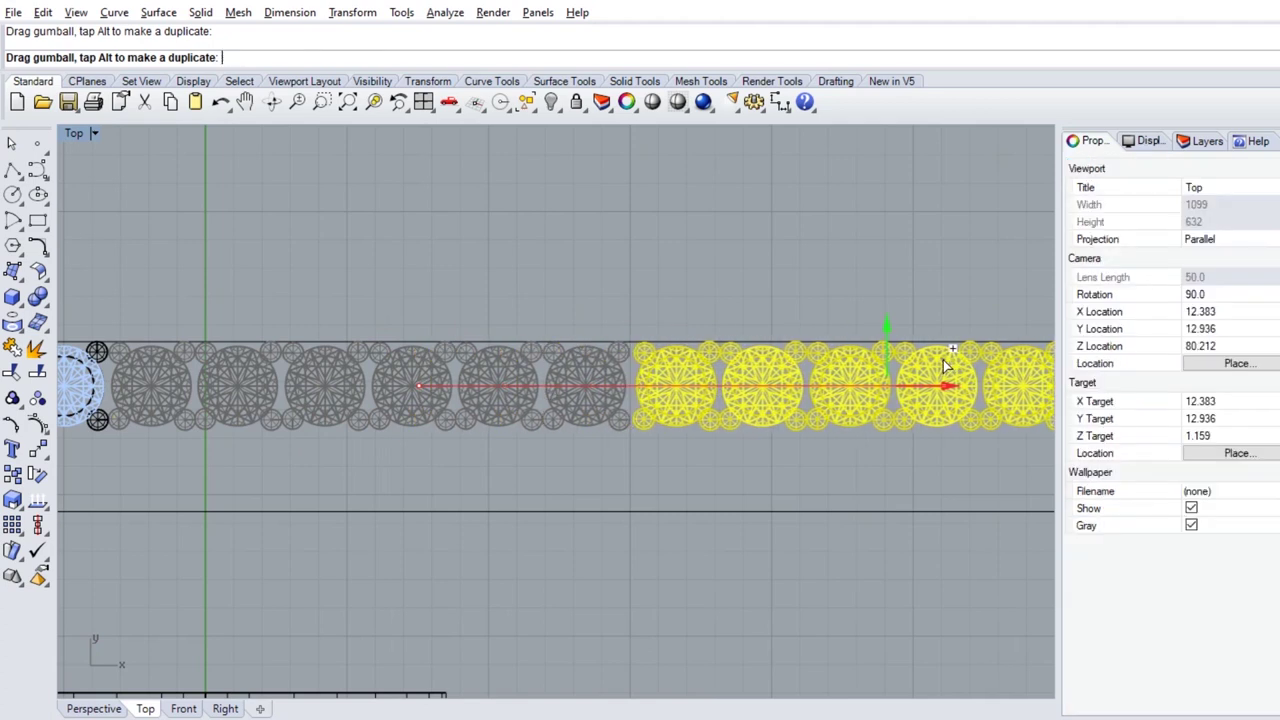
pyautogui.scroll(-2, 905, 310)
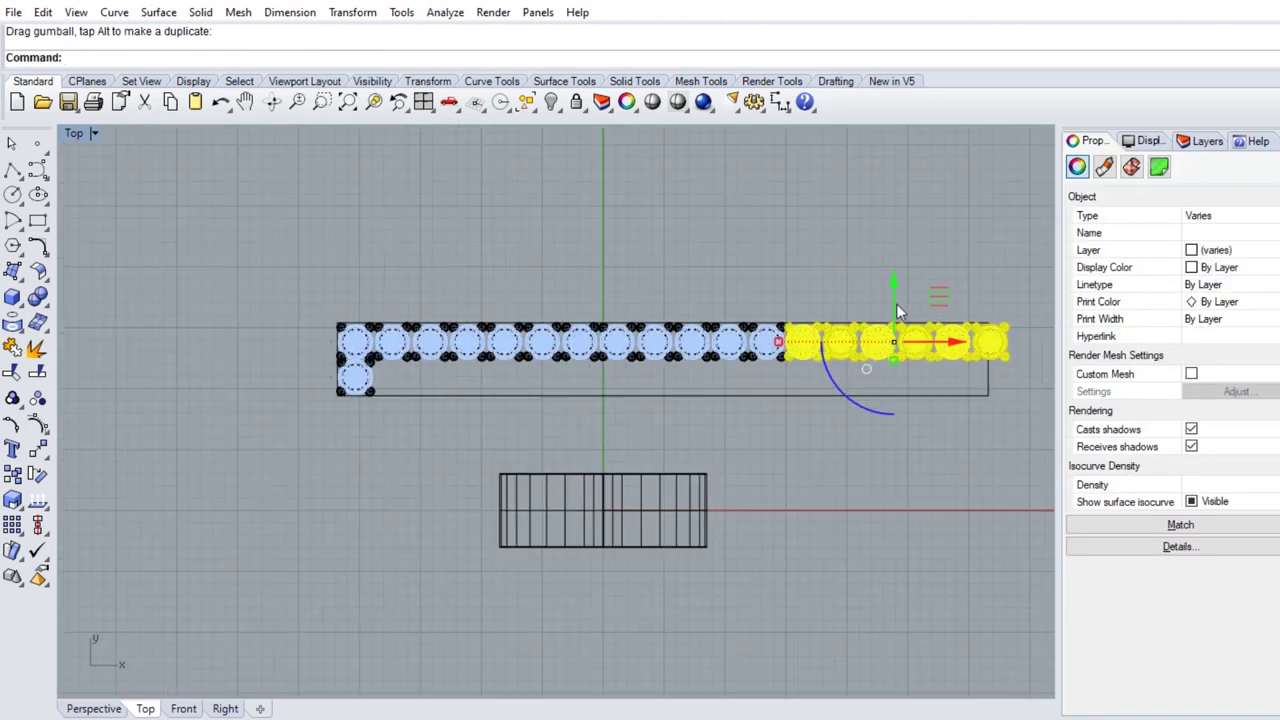
pyautogui.scroll(3, 1017, 371)
pyautogui.scroll(-3, 1017, 379)
pyautogui.press('Escape')
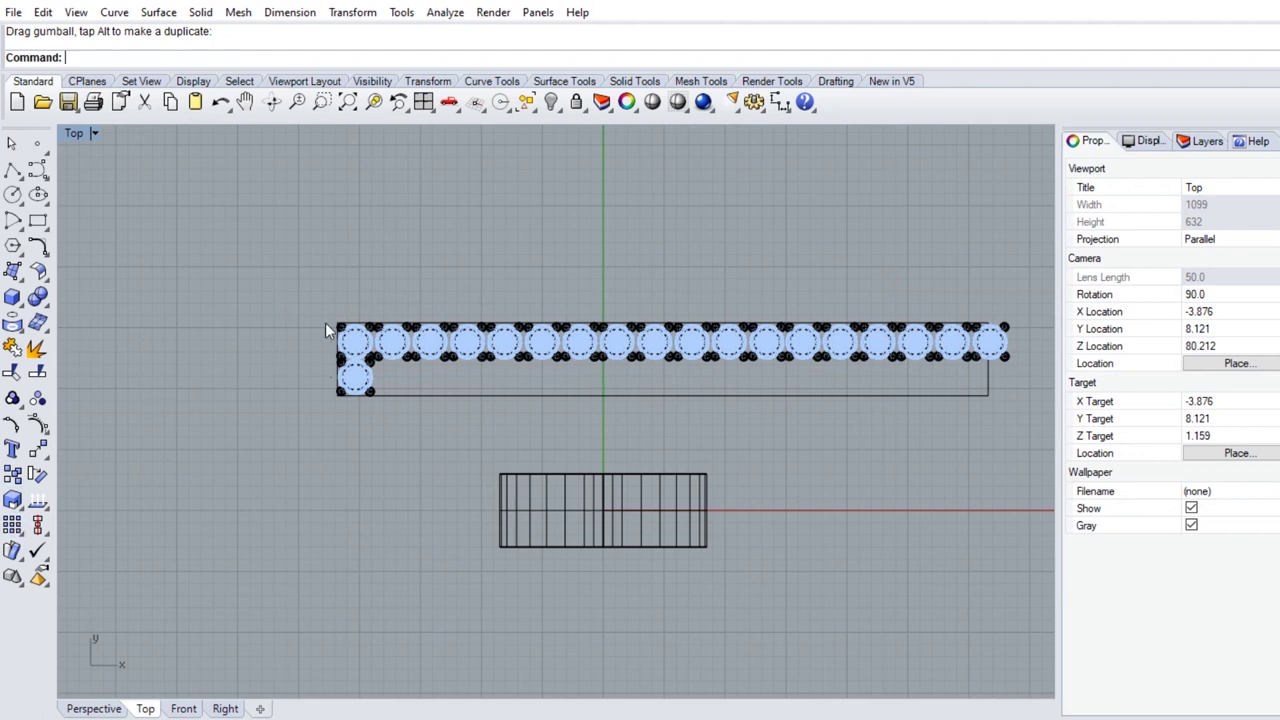
# - Select the stone row, excluding the lower outline, and set a Scale1D origin at its left end
pyautogui.moveTo(235, 266)
pyautogui.mouseDown()
pyautogui.moveTo(990, 338)
pyautogui.moveTo(1042, 357)
pyautogui.moveTo(300, 334)
pyautogui.mouseUp()
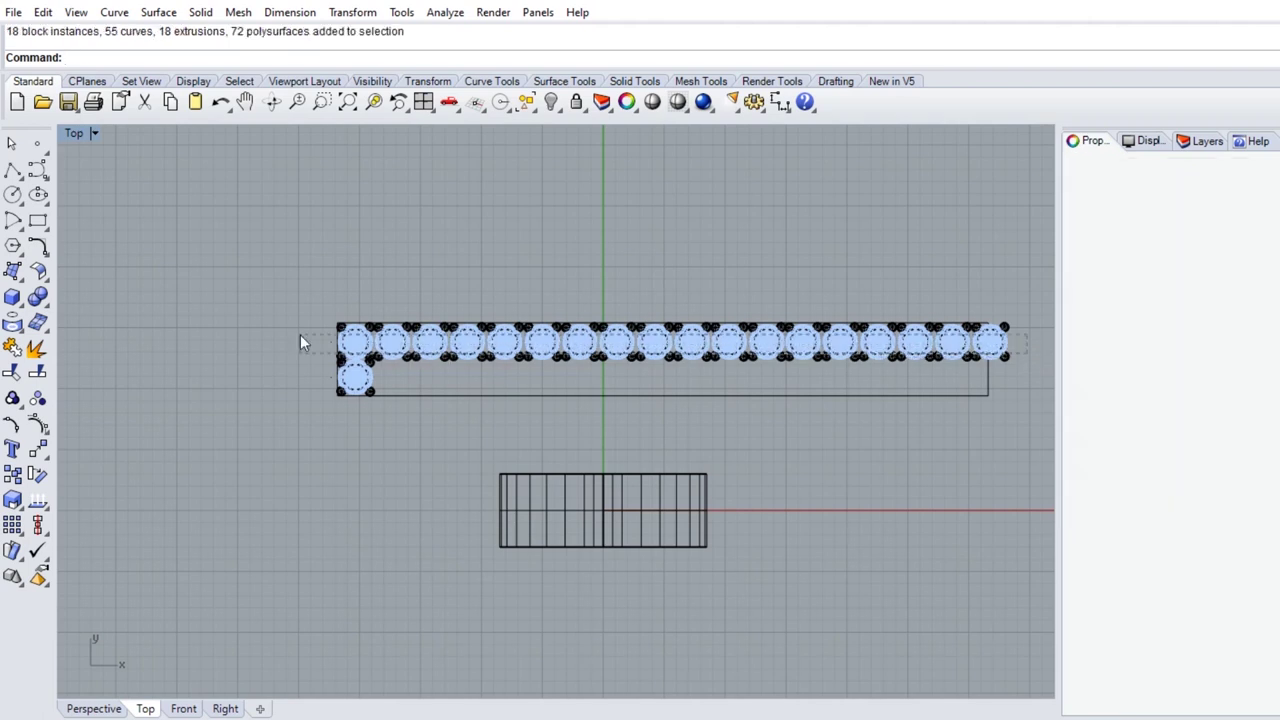
pyautogui.keyDown('ctrl'); pyautogui.click(481, 396); pyautogui.keyUp('ctrl')
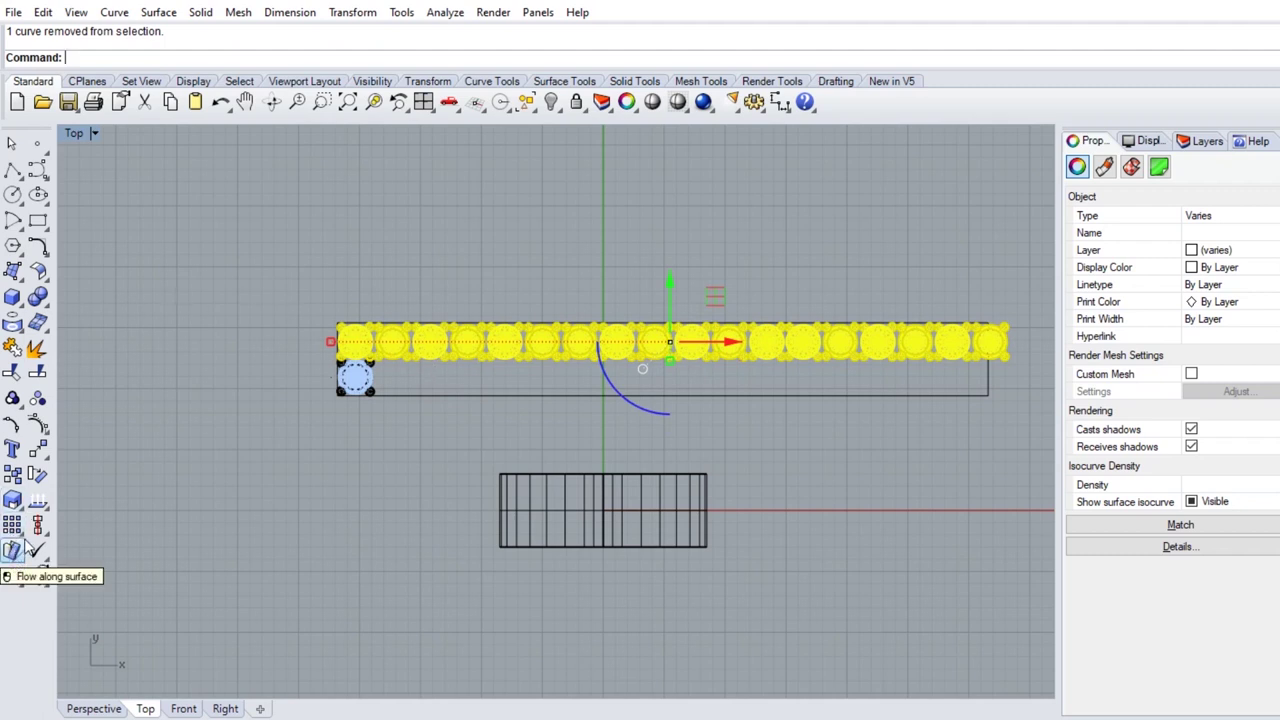
pyautogui.click(12, 502)
pyautogui.click(86, 512)
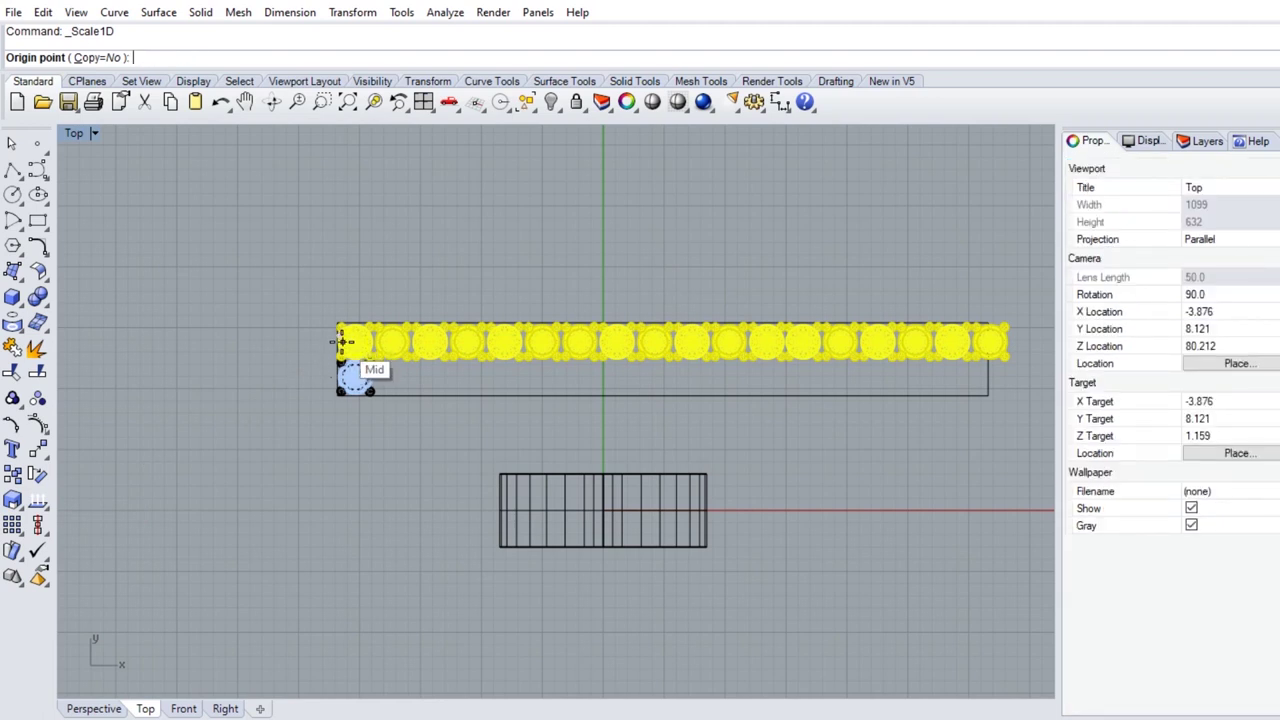
pyautogui.click(341, 342)
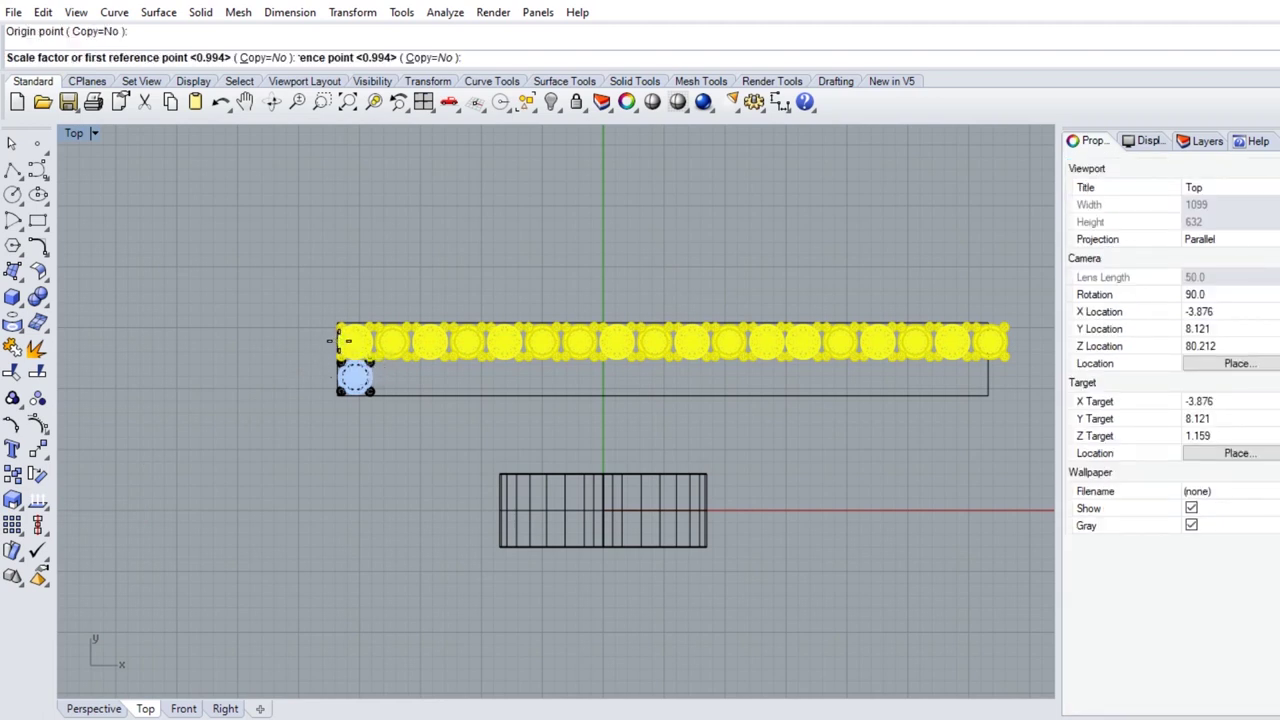
# - Scale the row lengthwise from its right end to the strip's end point
pyautogui.click(1007, 342)
pyautogui.scroll(2, 1008, 343)
pyautogui.scroll(3, 1008, 343)
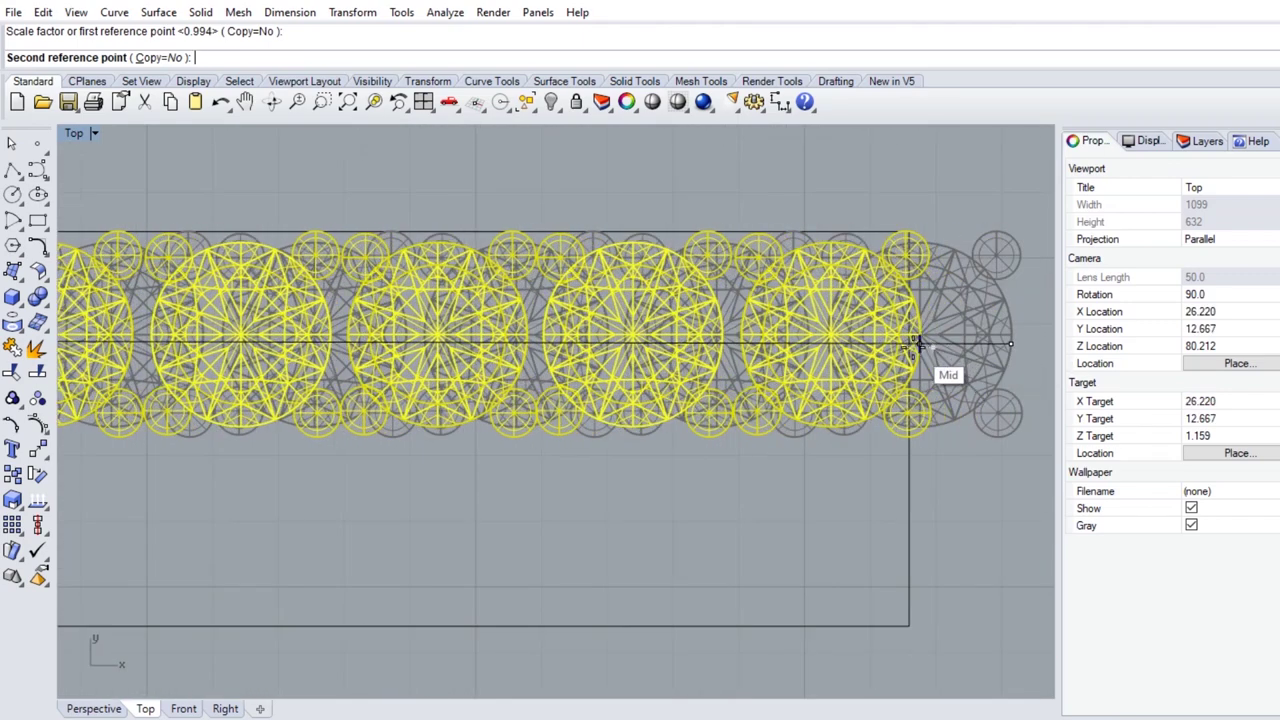
pyautogui.scroll(3, 915, 335)
pyautogui.scroll(1, 910, 322)
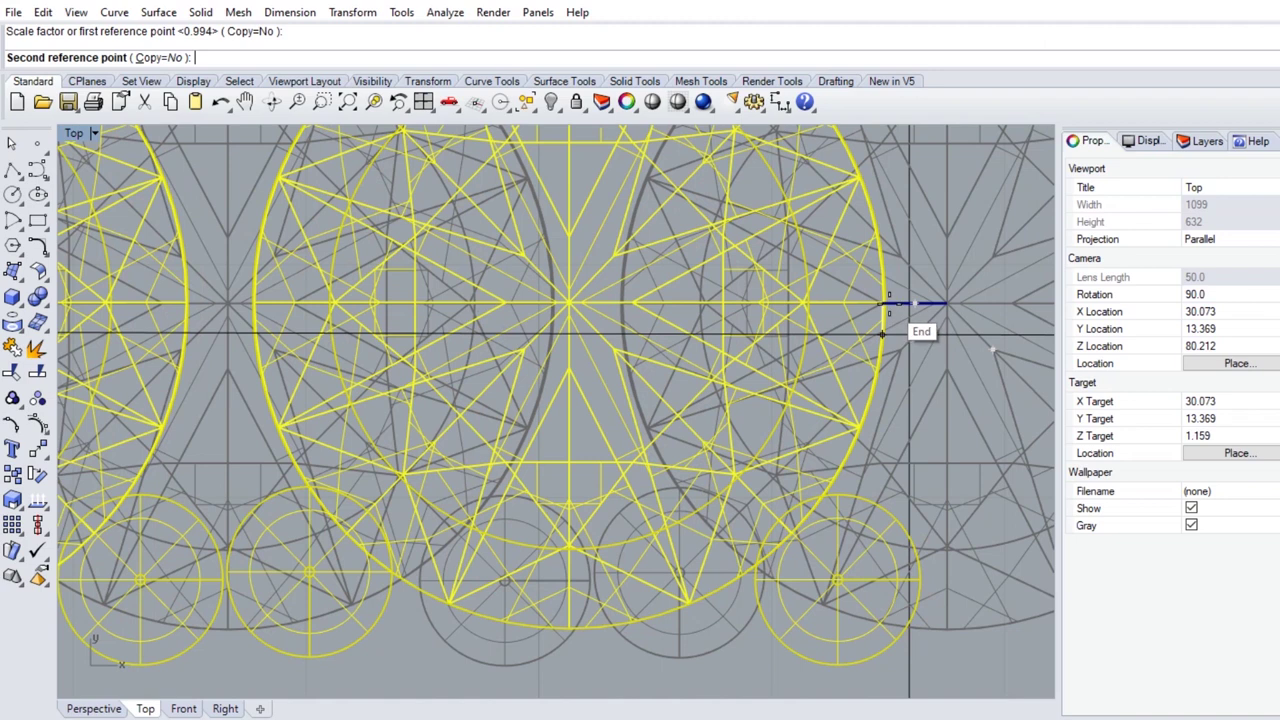
pyautogui.click(906, 305)
pyautogui.scroll(-4, 889, 304)
pyautogui.scroll(-4, 889, 304)
pyautogui.scroll(-4, 889, 304)
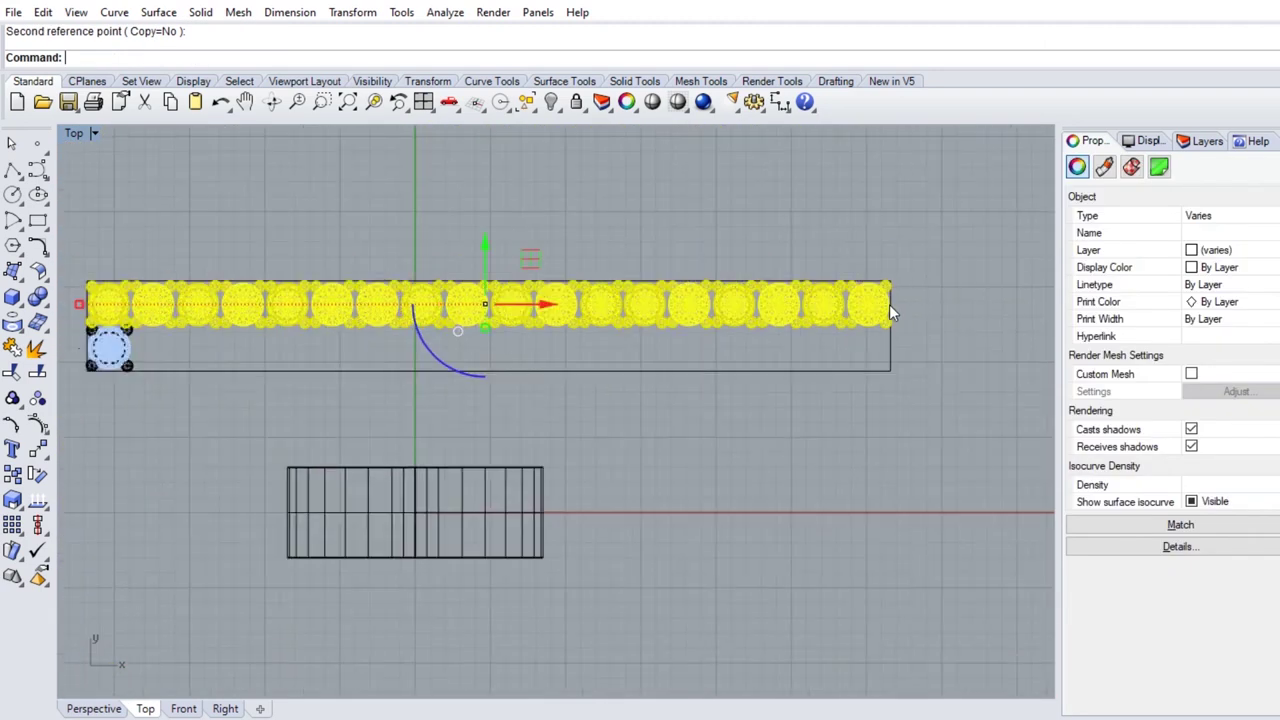
pyautogui.scroll(-3, 889, 304)
pyautogui.scroll(2, 475, 330)
pyautogui.scroll(5, 475, 330)
# - Delete the leftover stone at the left end of the row
pyautogui.click(478, 342)
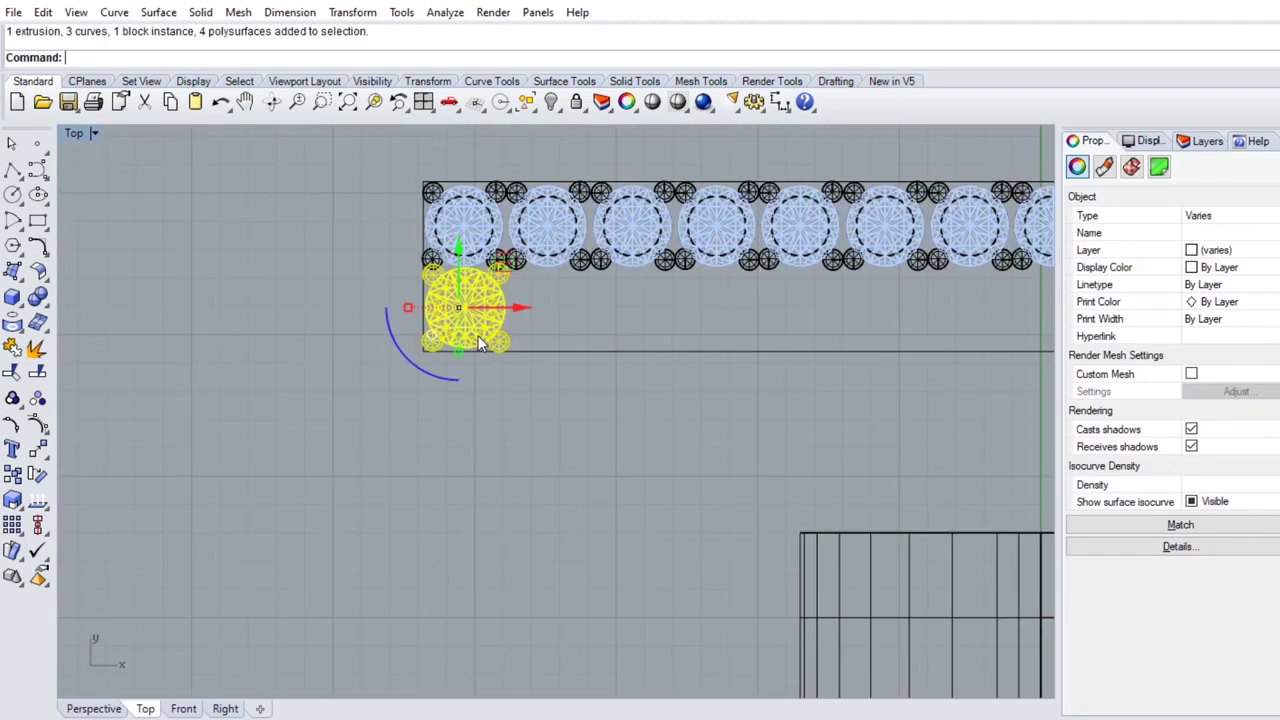
pyautogui.press('Delete')
pyautogui.scroll(-3, 477, 335)
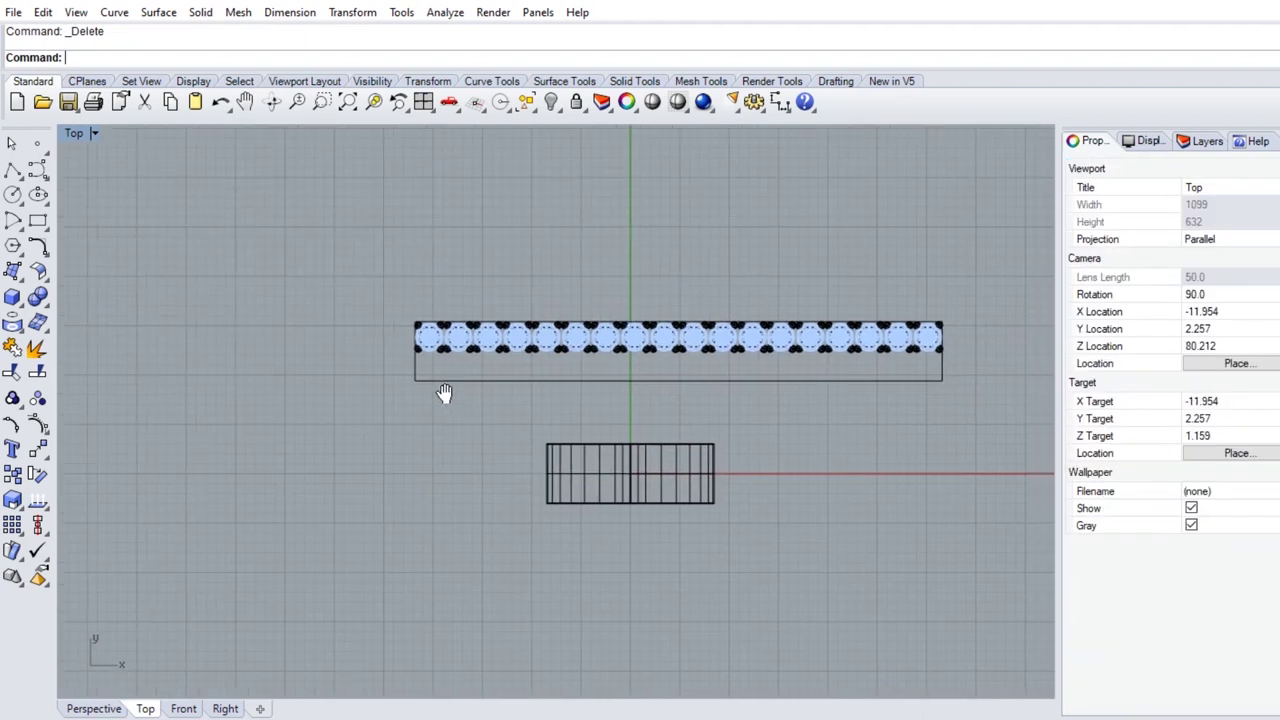
pyautogui.scroll(1, 443, 394)
# - Group the gem row, copy it downward as a second row, and group both rows
pyautogui.moveTo(334, 277); pyautogui.dragTo(1011, 370)
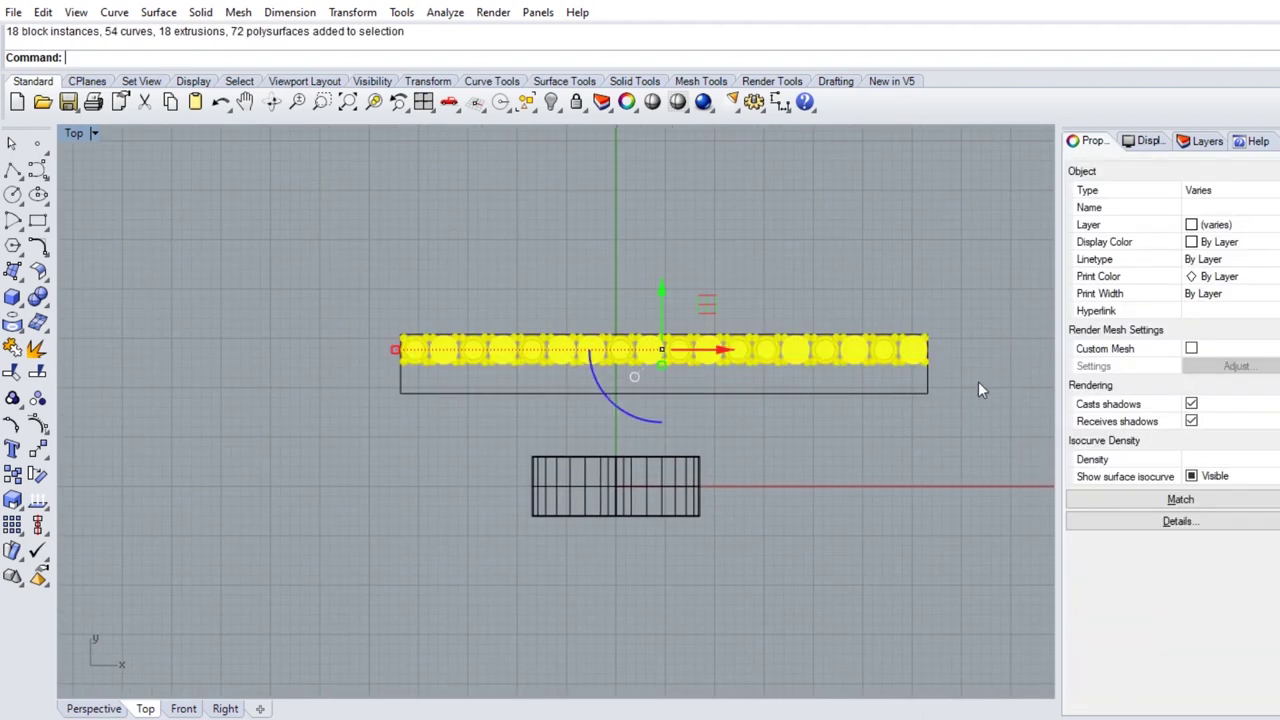
pyautogui.click(11, 398)
pyautogui.scroll(4, 715, 345)
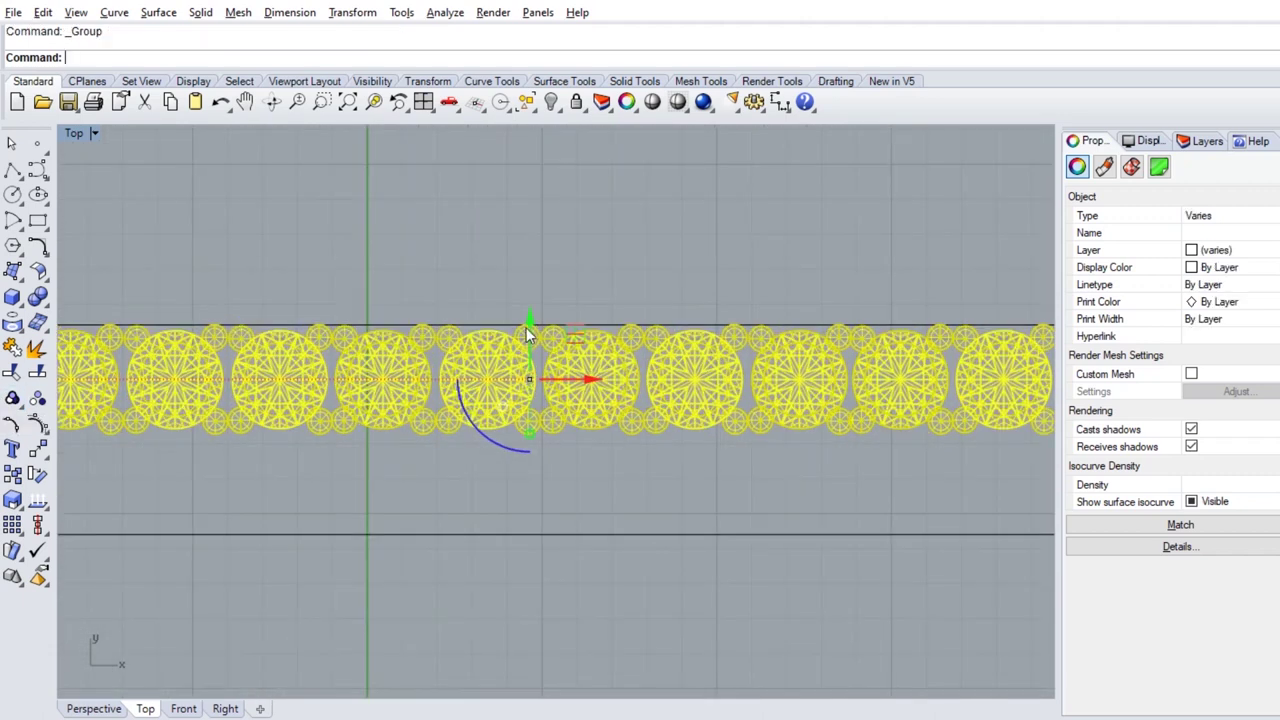
pyautogui.moveTo(528, 330); pyautogui.dragTo(527, 428)
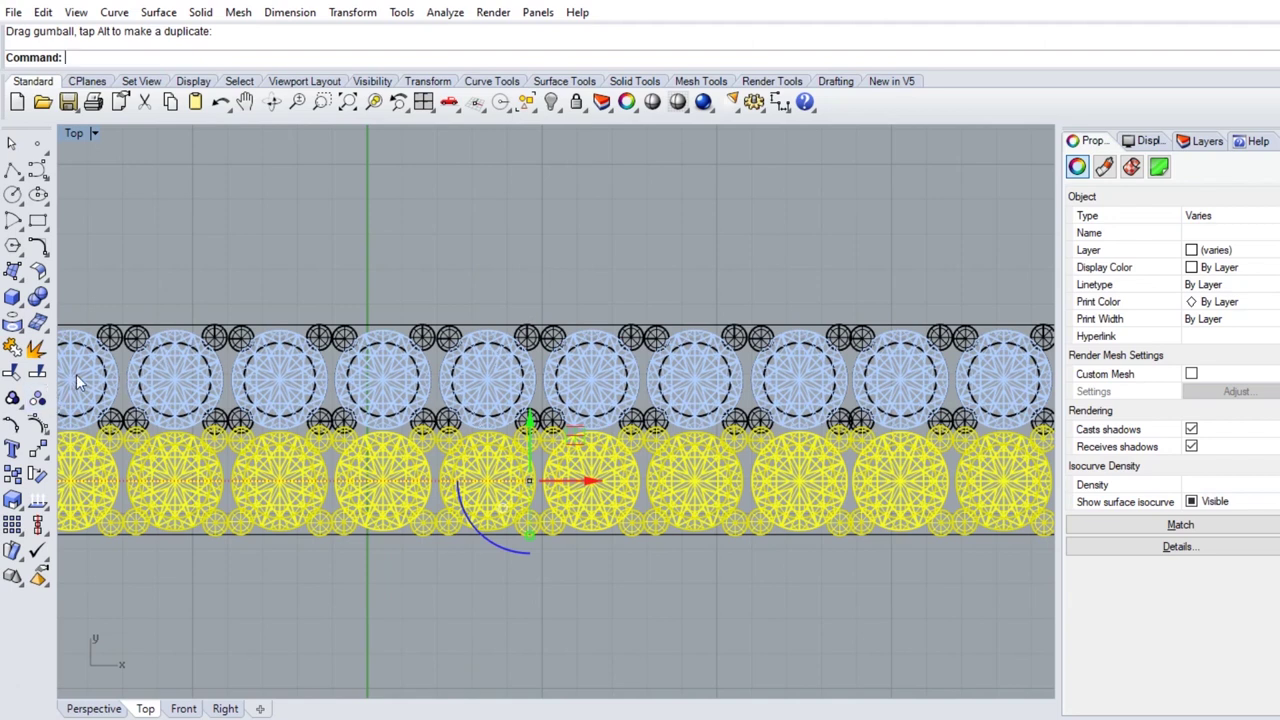
pyautogui.keyDown('shift'); pyautogui.click(164, 376); pyautogui.keyUp('shift')
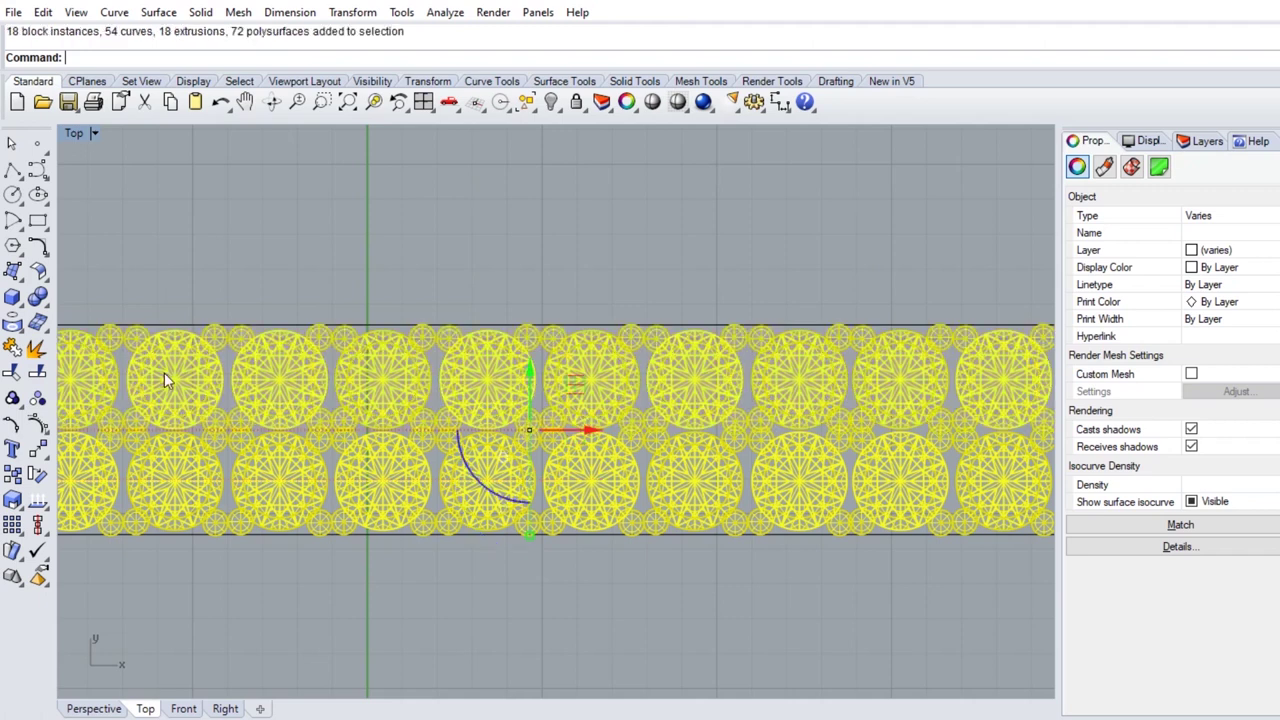
pyautogui.click(12, 399)
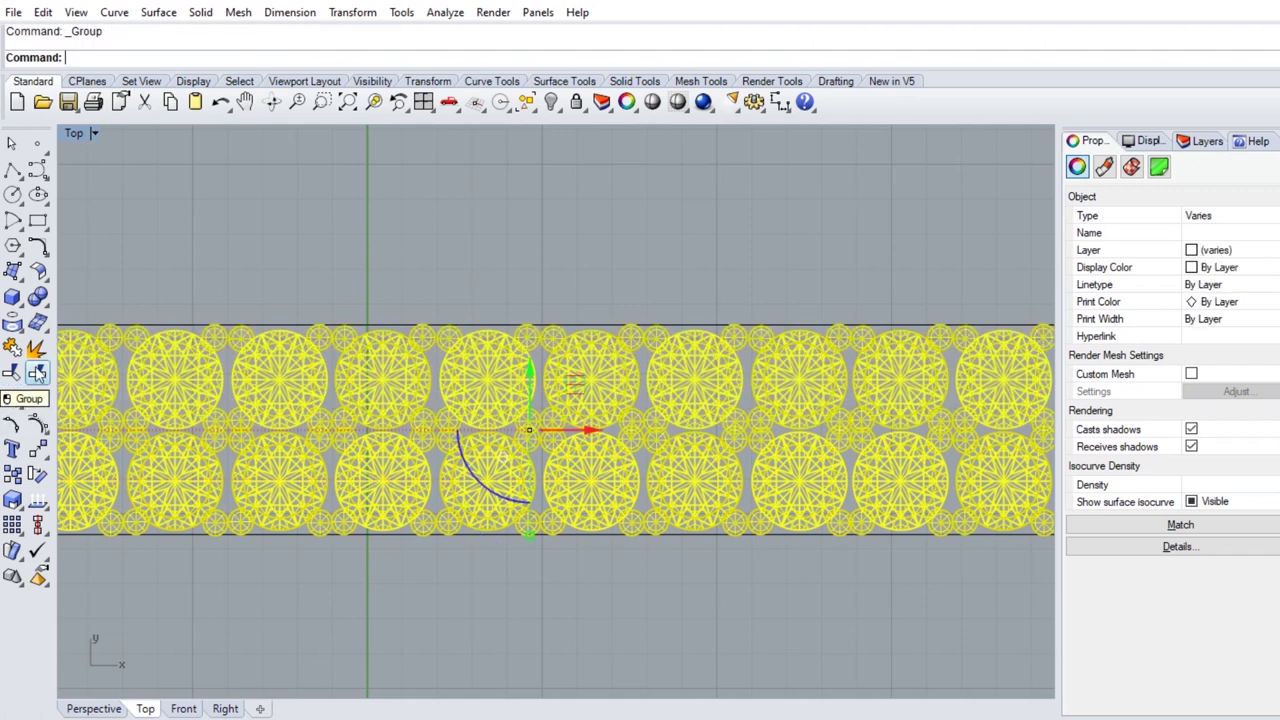
pyautogui.click(256, 382)
# - Show the gem strip and ring band in a maximized, orbited Perspective view and start PlanarSrf
pyautogui.click(391, 262)
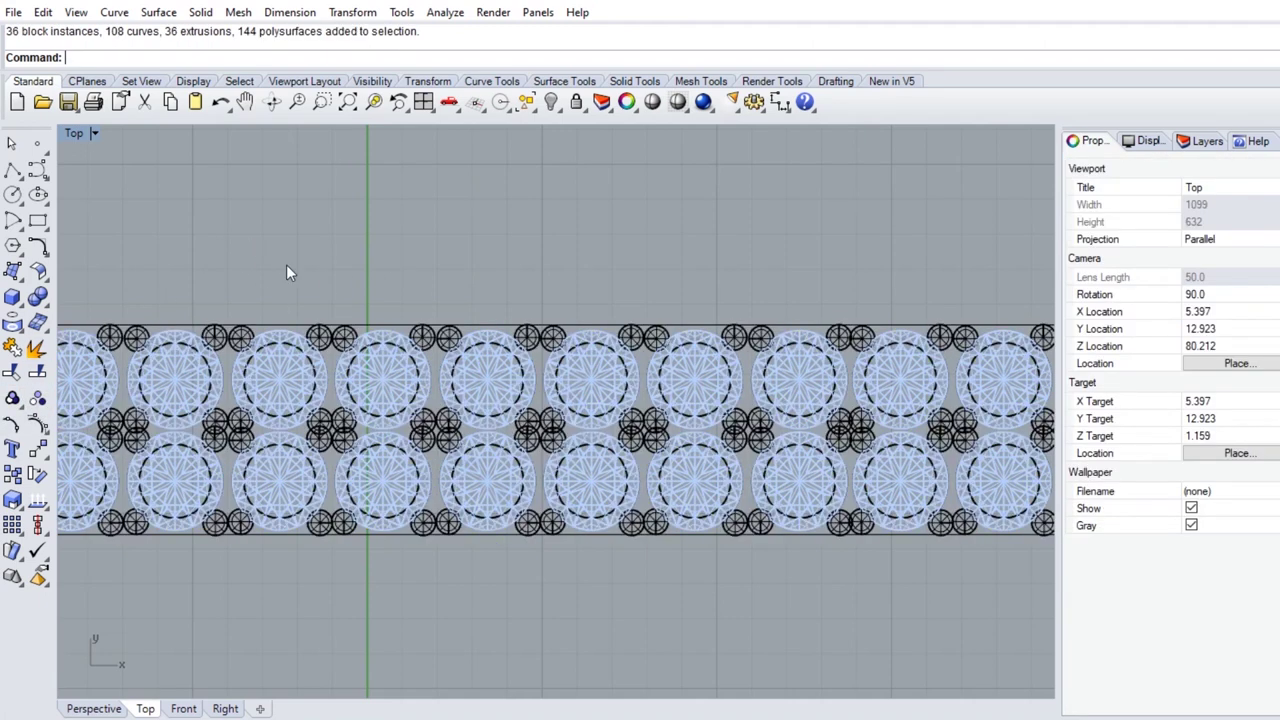
pyautogui.doubleClick(72, 135)
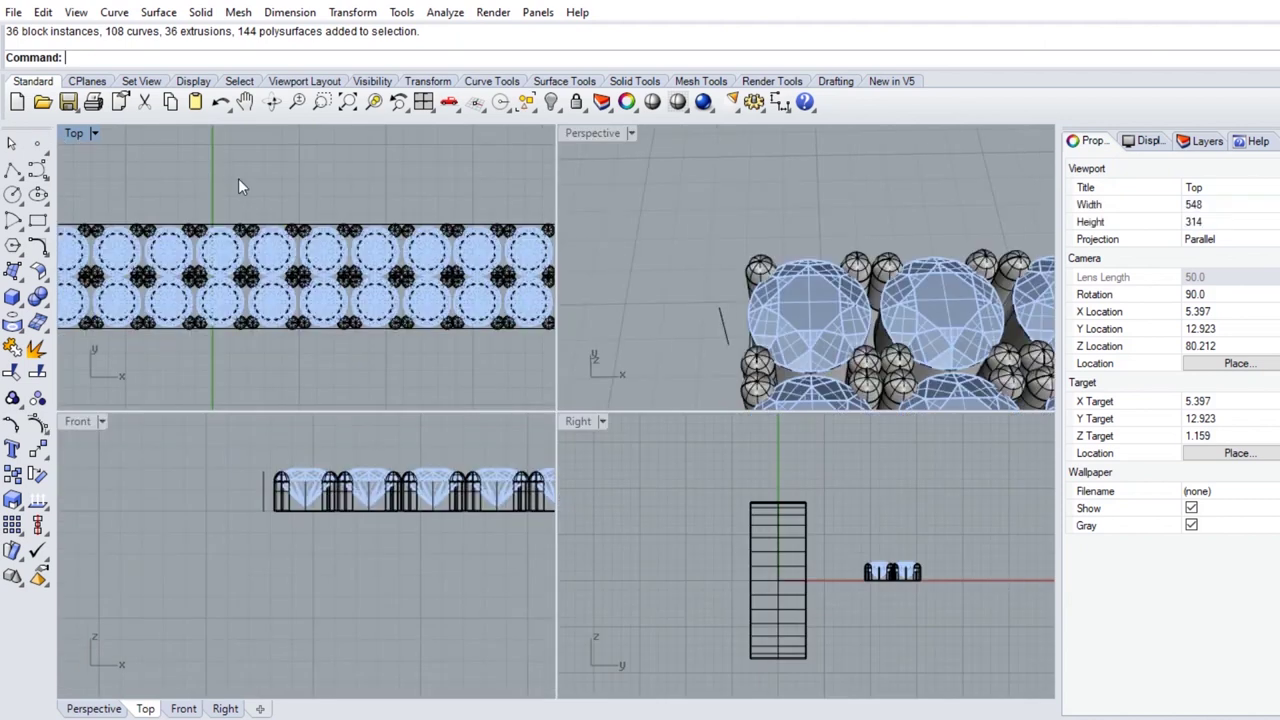
pyautogui.scroll(-2, 238, 178)
pyautogui.scroll(-3, 670, 270)
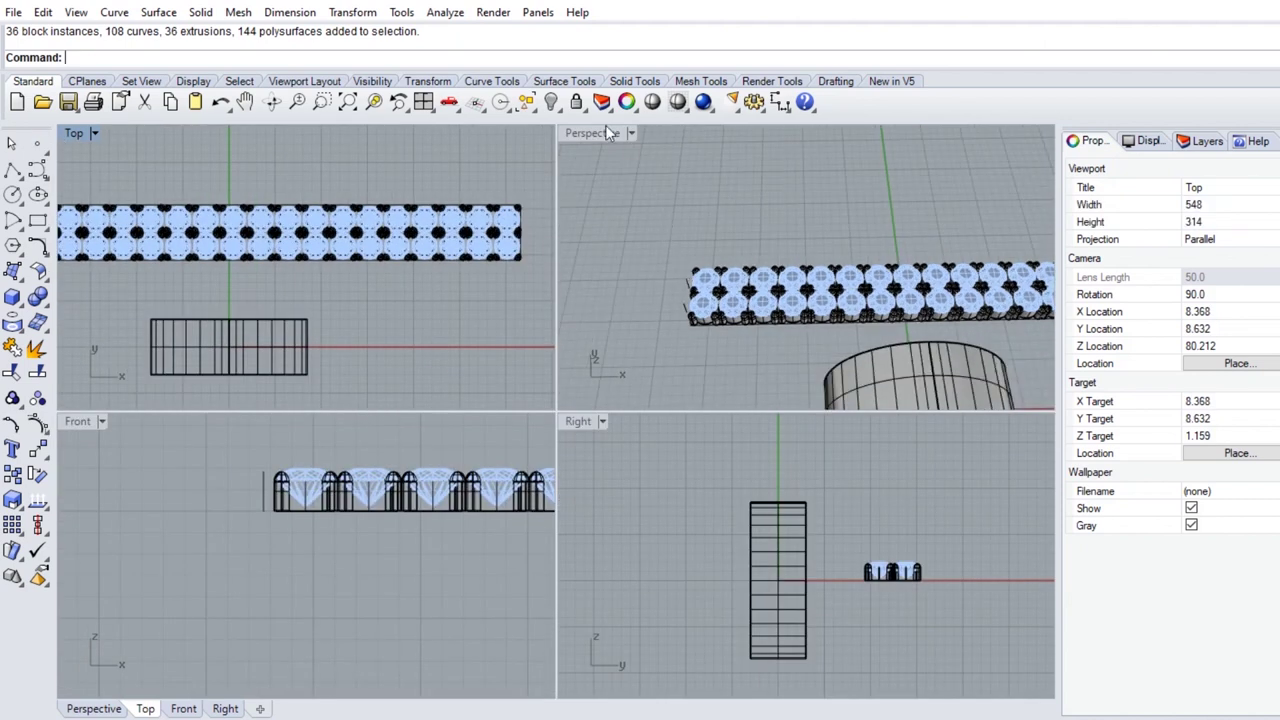
pyautogui.doubleClick(581, 133)
pyautogui.moveTo(643, 213)
pyautogui.mouseDown(button='right')
pyautogui.moveTo(793, 357)
pyautogui.moveTo(812, 457)
pyautogui.moveTo(583, 429)
pyautogui.mouseUp(button='right')
pyautogui.scroll(3, 793, 357)
pyautogui.scroll(-2, 802, 353)
pyautogui.scroll(-2, 802, 353)
pyautogui.scroll(3, 570, 425)
pyautogui.scroll(-2, 500, 405)
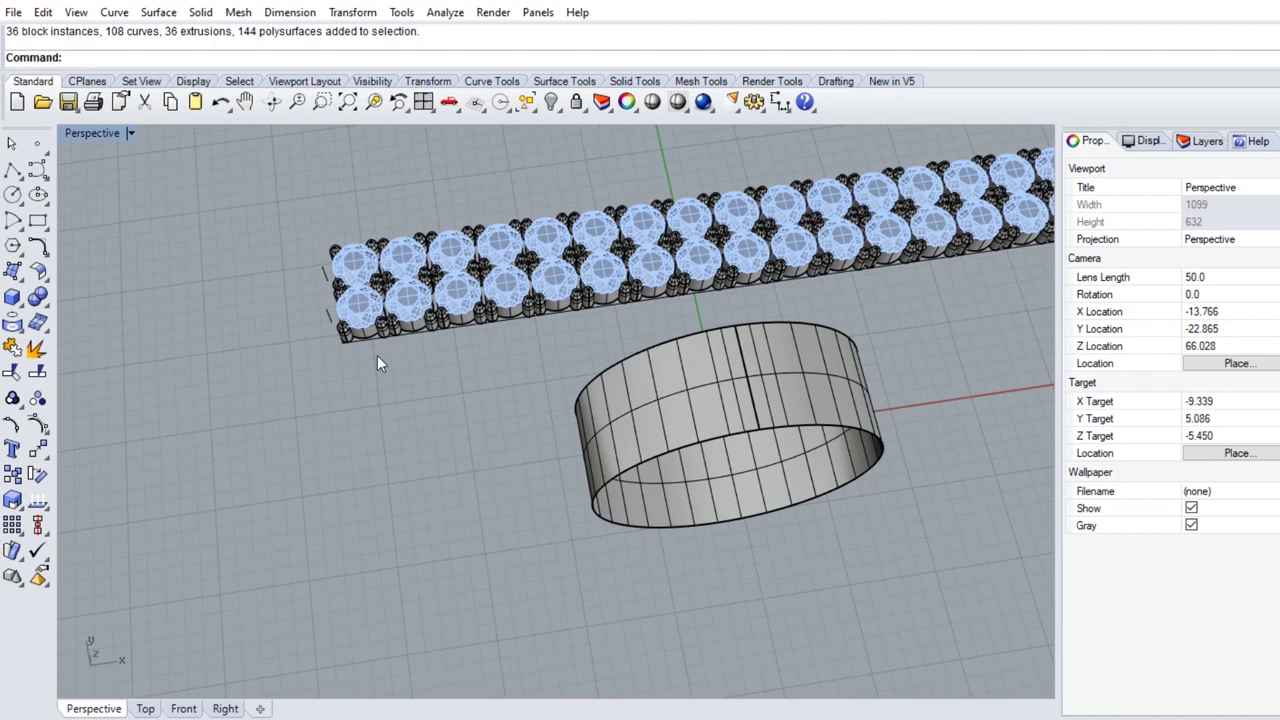
pyautogui.click(20, 277)
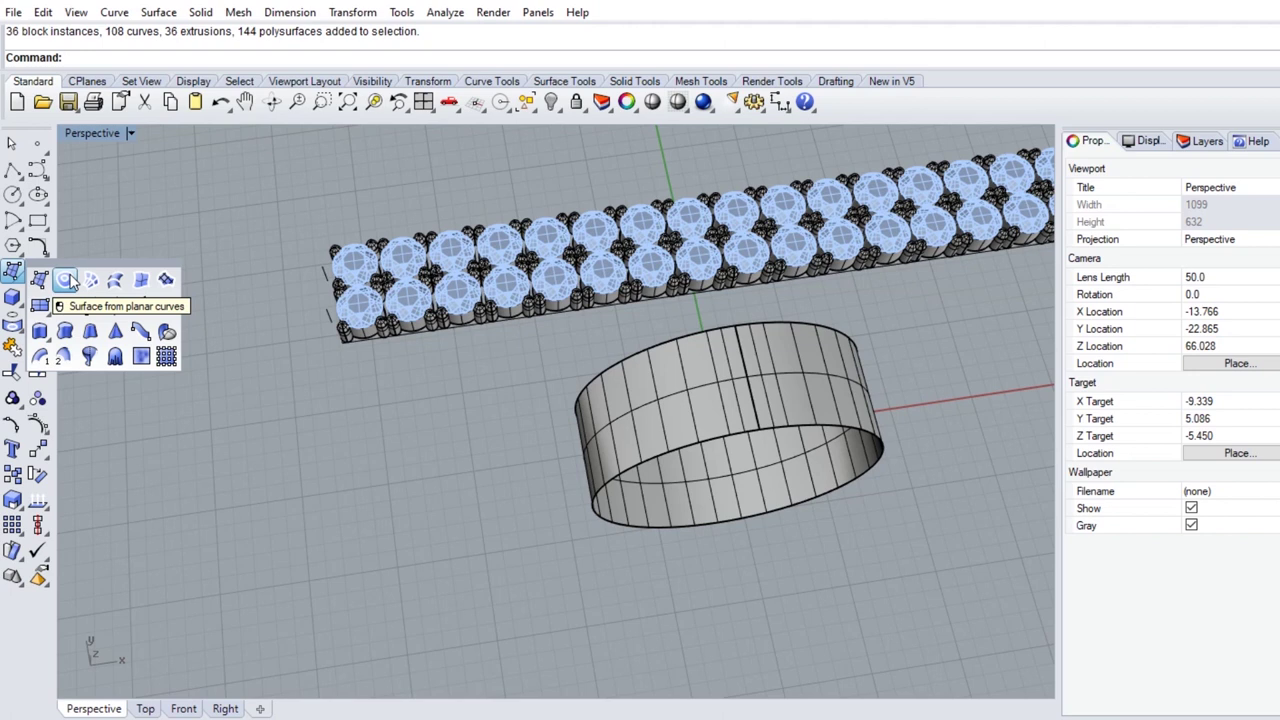
pyautogui.click(68, 280)
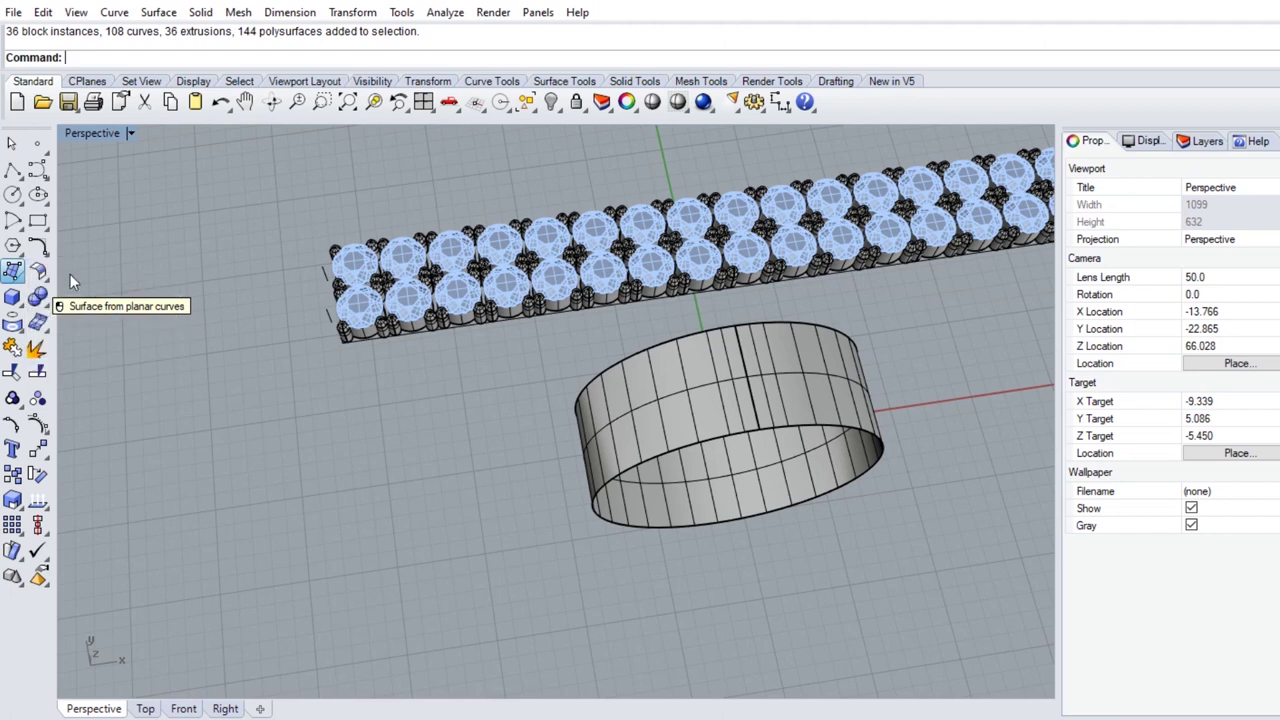
# - Fill the rectangle outline beneath the gem strip with a planar surface
pyautogui.click(377, 339)
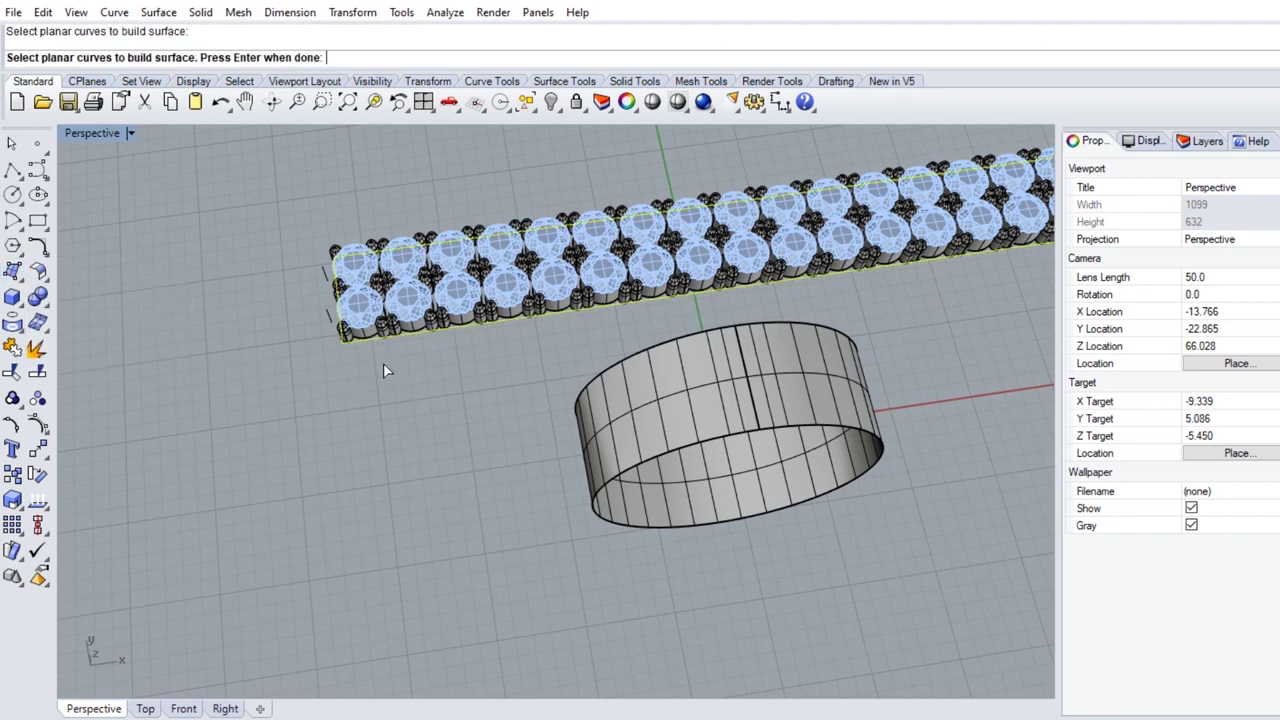
pyautogui.press('Return')
pyautogui.scroll(-3, 435, 363)
pyautogui.moveTo(435, 363); pyautogui.dragTo(619, 428, button='right')
pyautogui.scroll(3, 619, 424)
pyautogui.scroll(2, 619, 424)
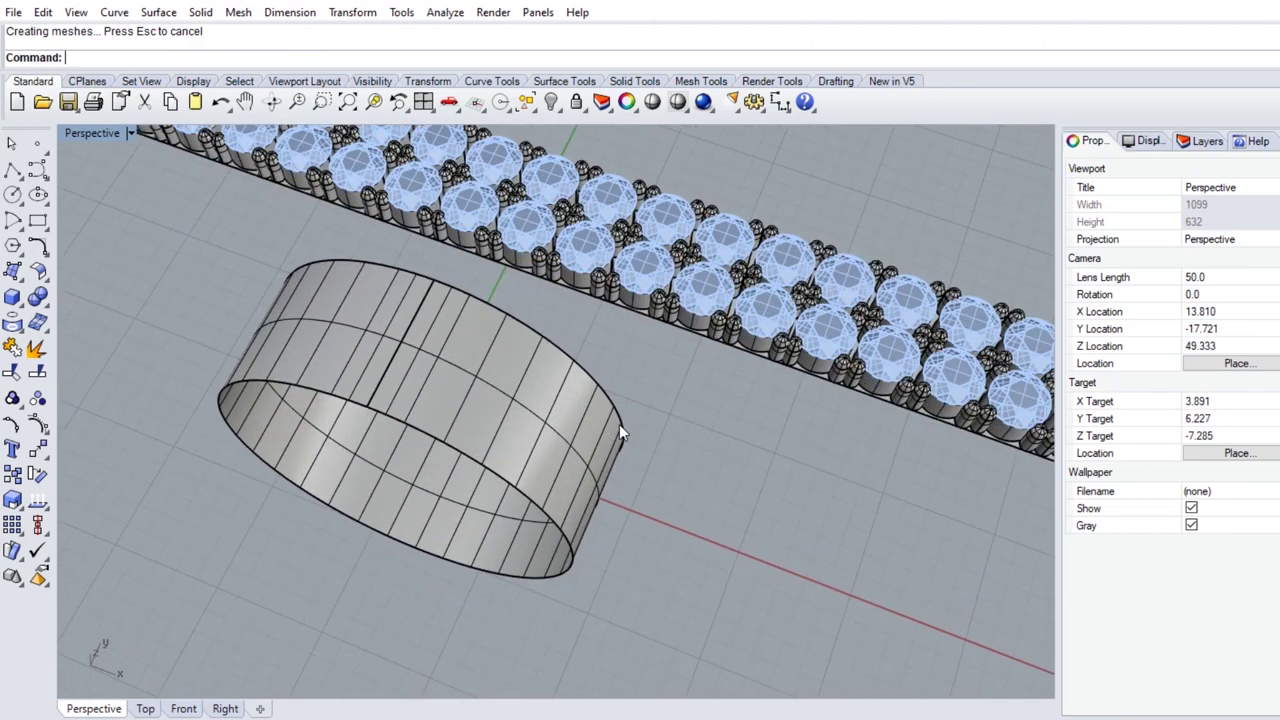
pyautogui.scroll(2, 619, 424)
pyautogui.scroll(1, 619, 388)
pyautogui.scroll(-3, 619, 388)
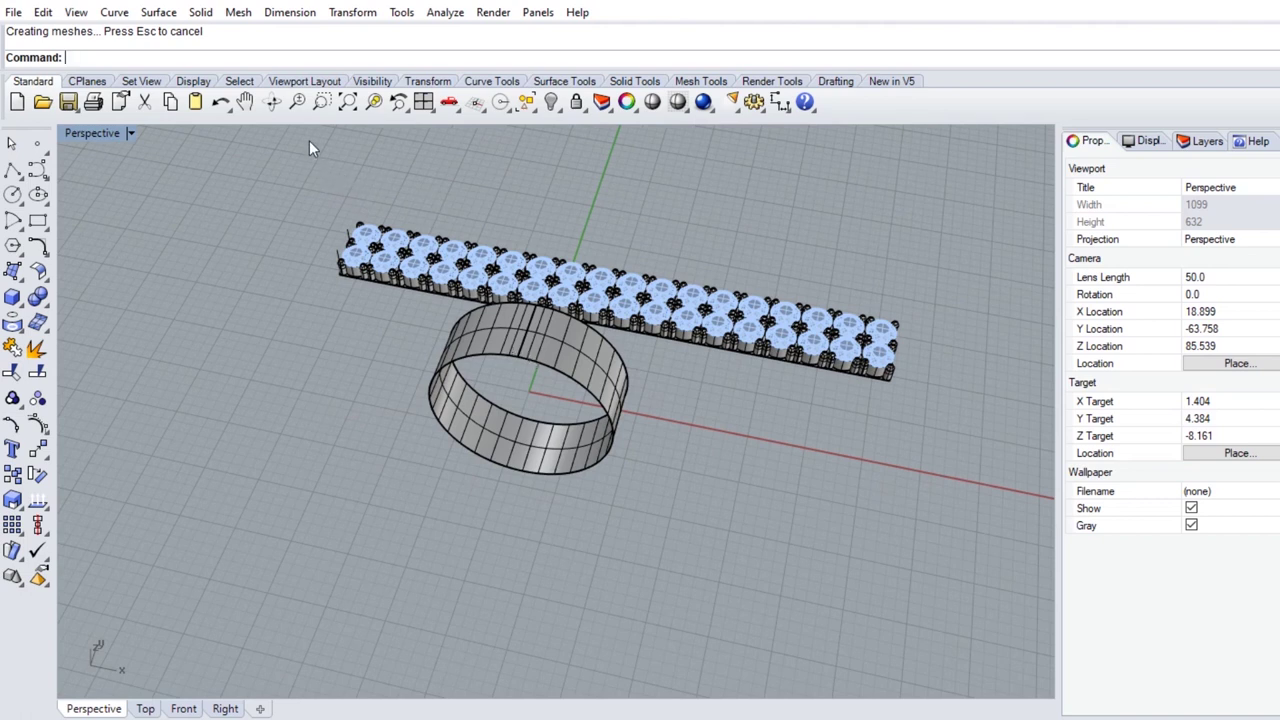
pyautogui.click(368, 20)
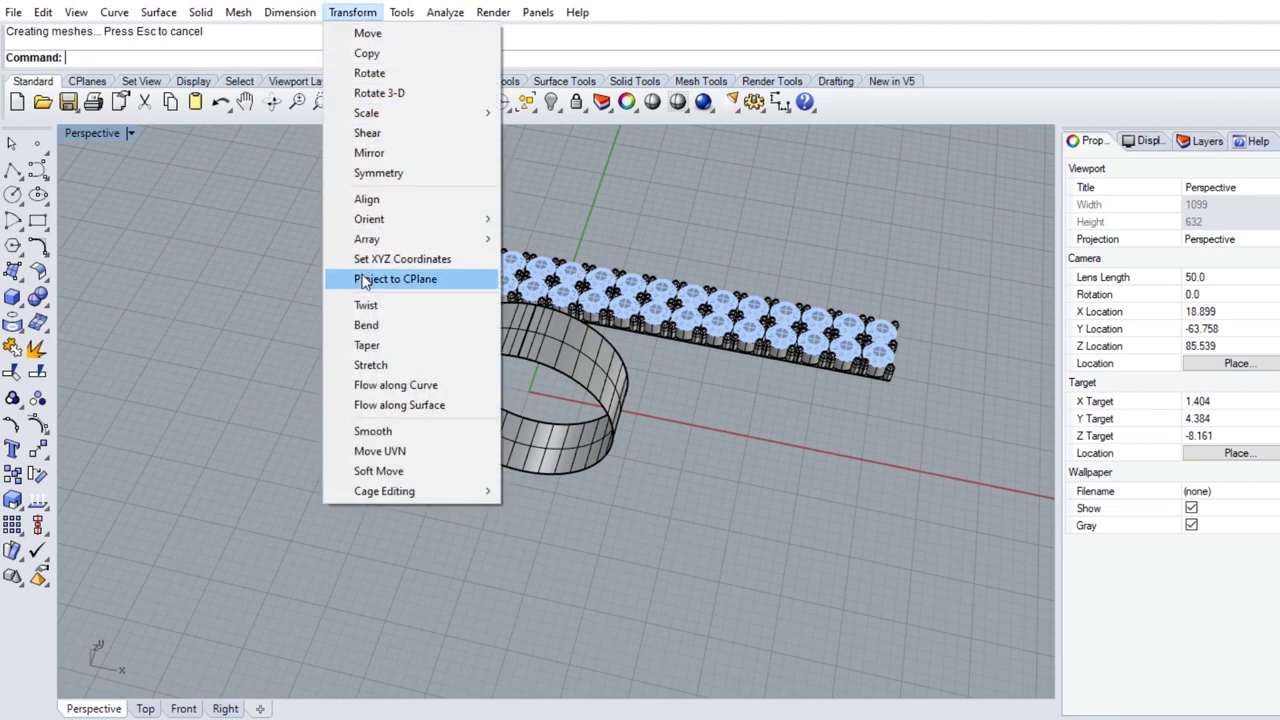
pyautogui.click(430, 405)
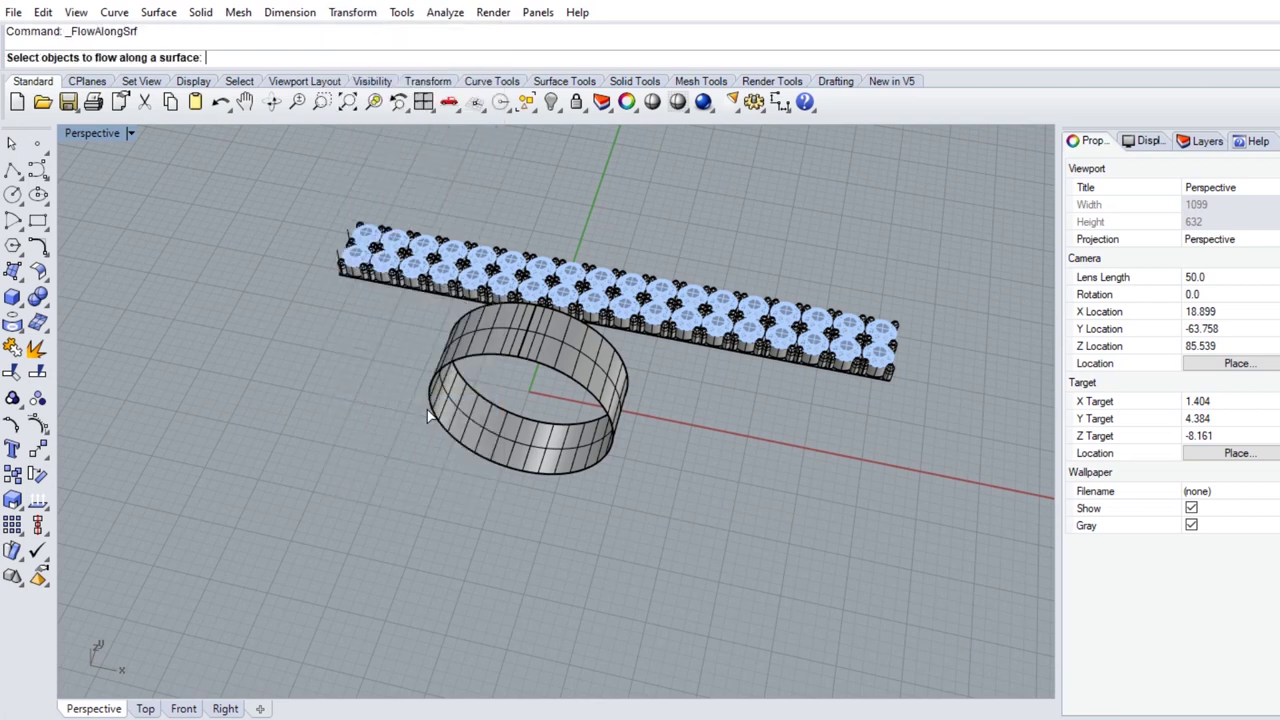
pyautogui.click(656, 320)
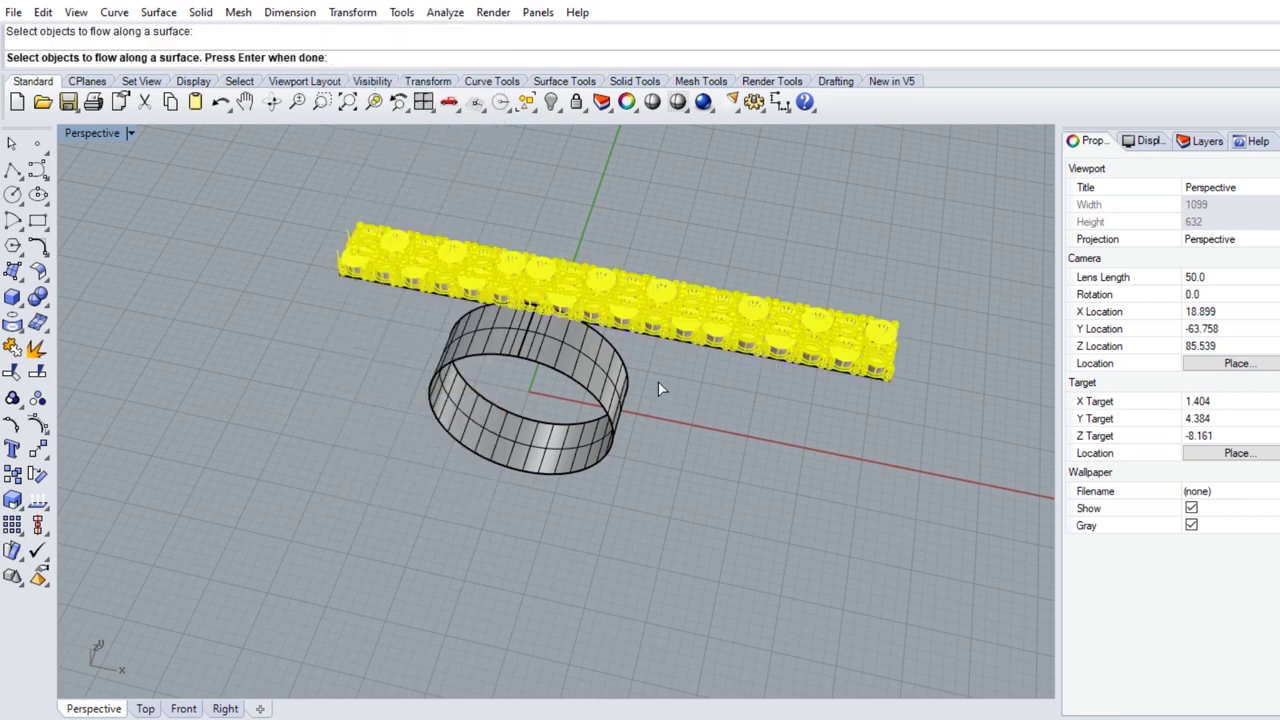
pyautogui.press('Return')
pyautogui.scroll(3, 666, 352)
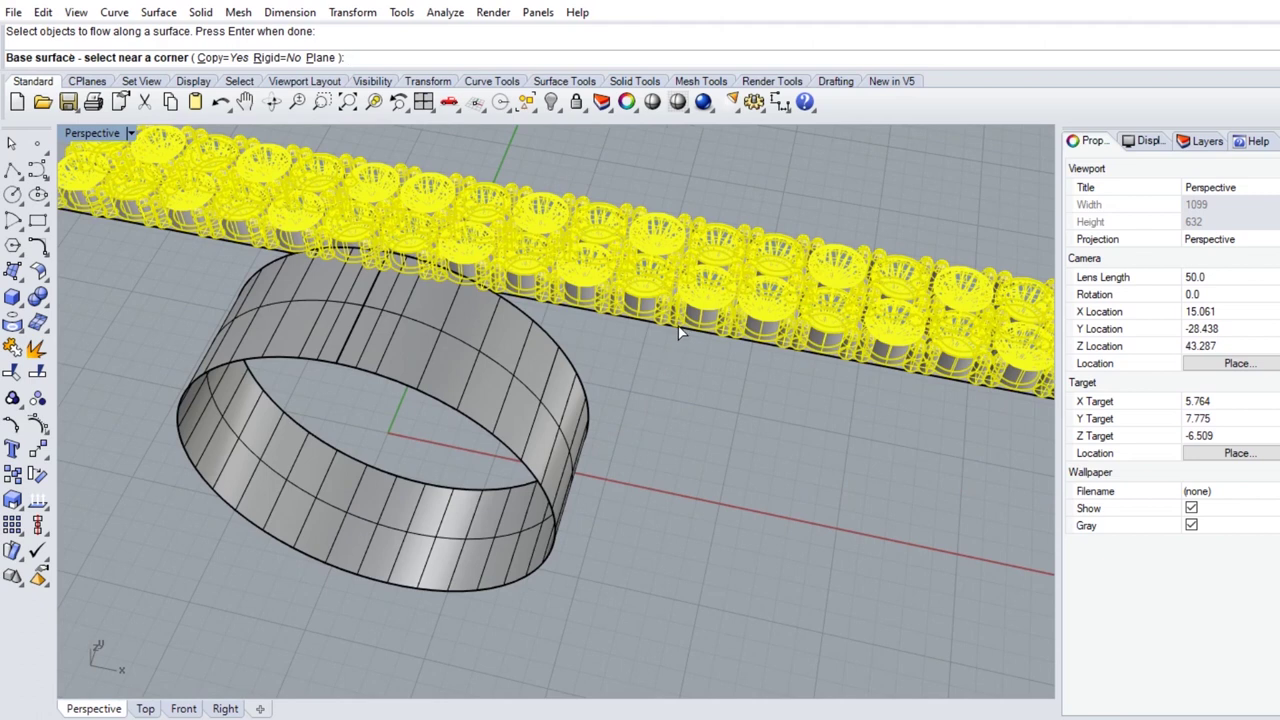
pyautogui.click(699, 330)
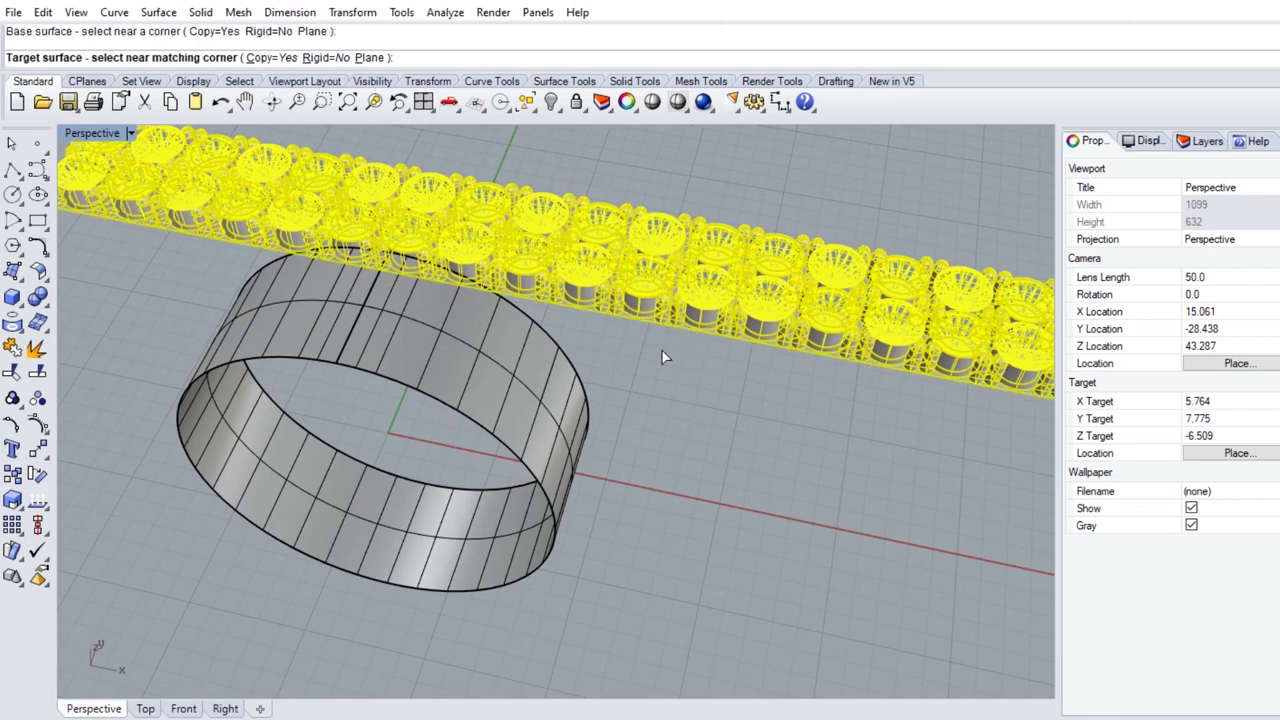
pyautogui.click(414, 361)
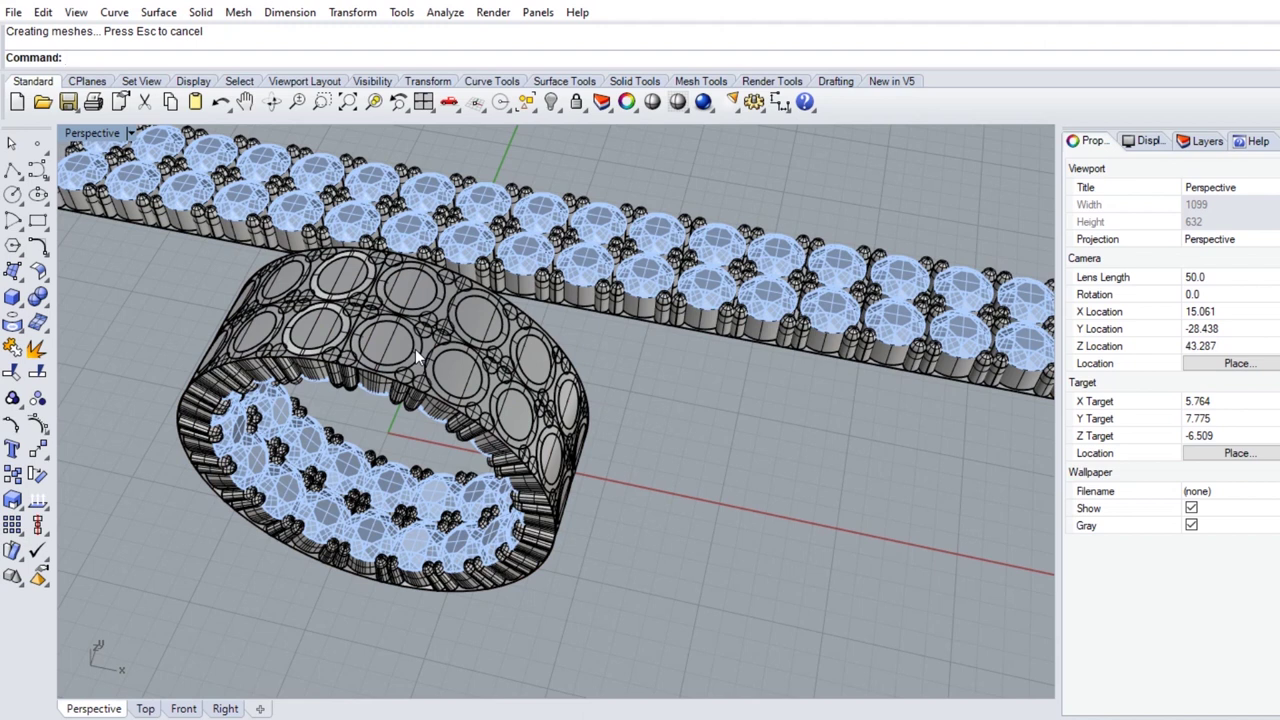
# - Redo FlowAlongSrf with rigid on, wrapping both gem rows onto the ring band, then select the flat originals
pyautogui.hotkey('ctrl', 'z')
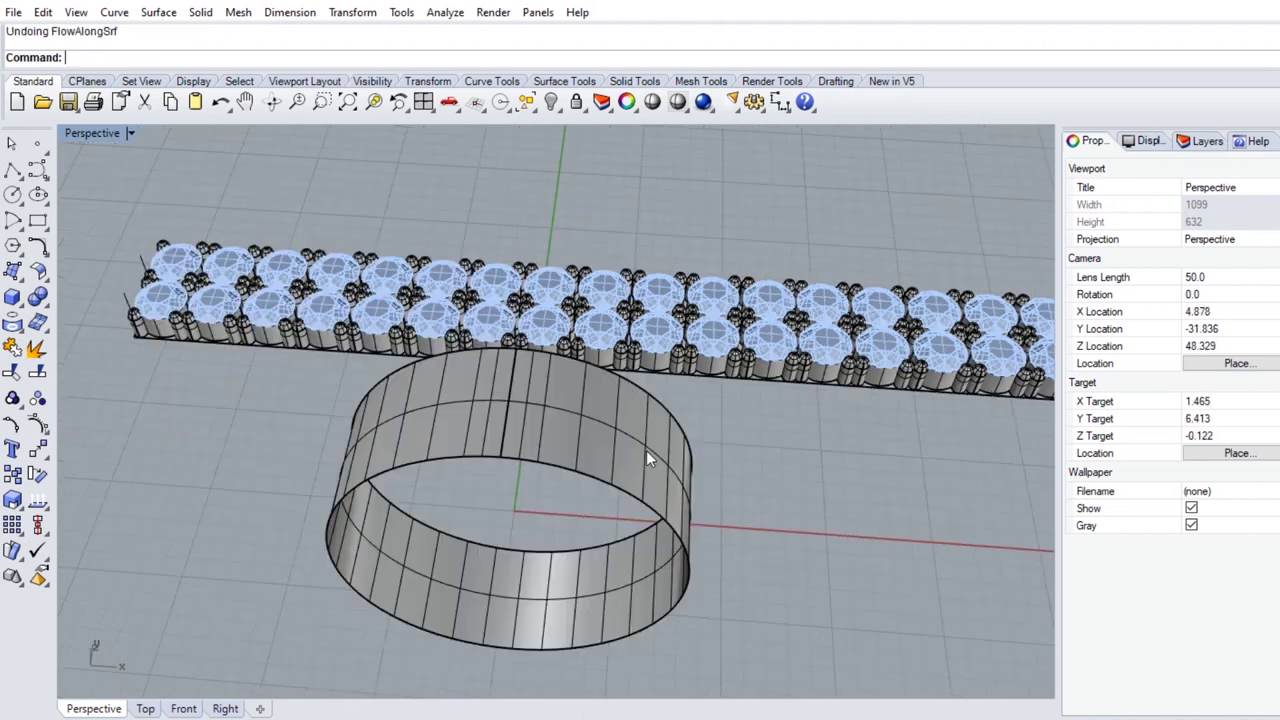
pyautogui.press('Return')
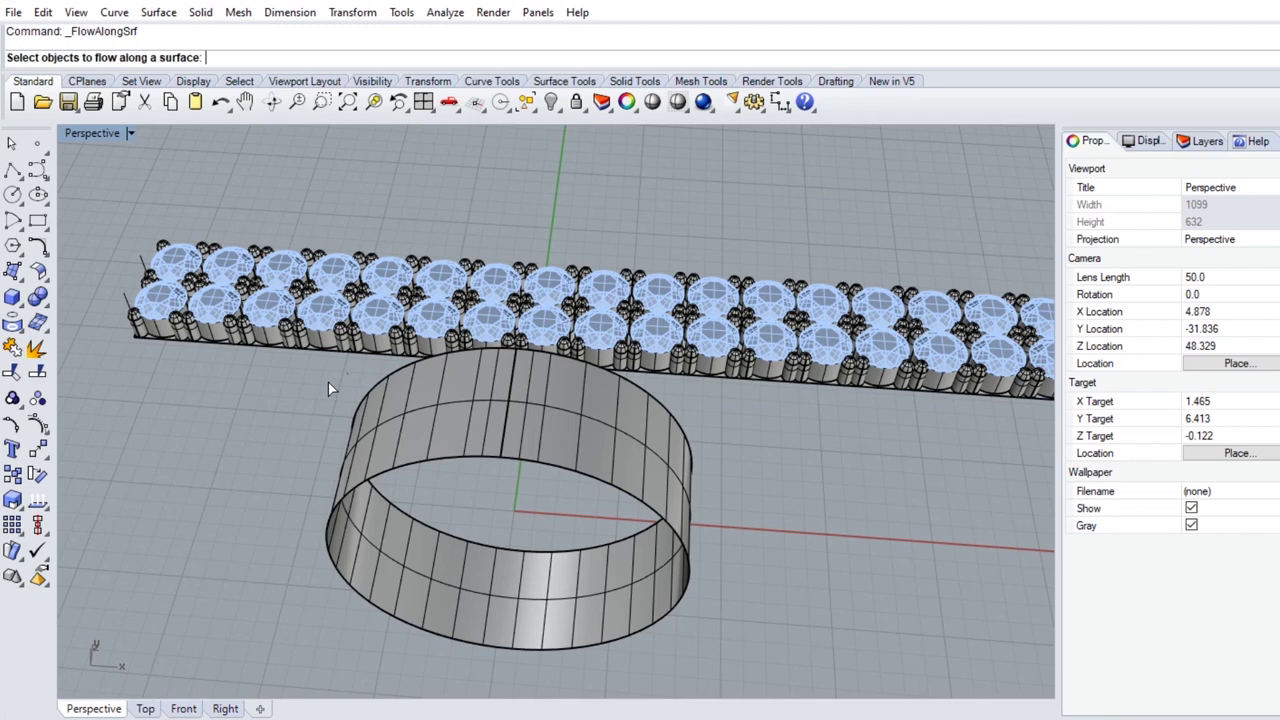
pyautogui.click(373, 320)
pyautogui.press('Return')
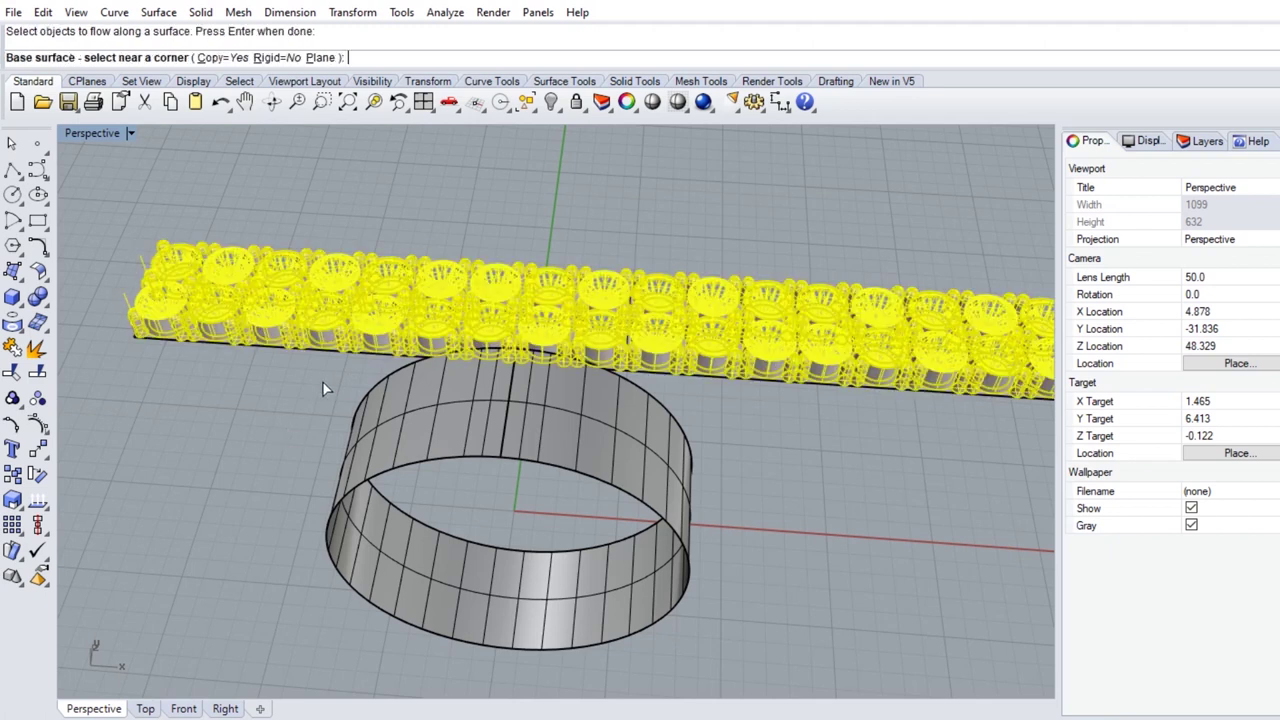
pyautogui.click(368, 353)
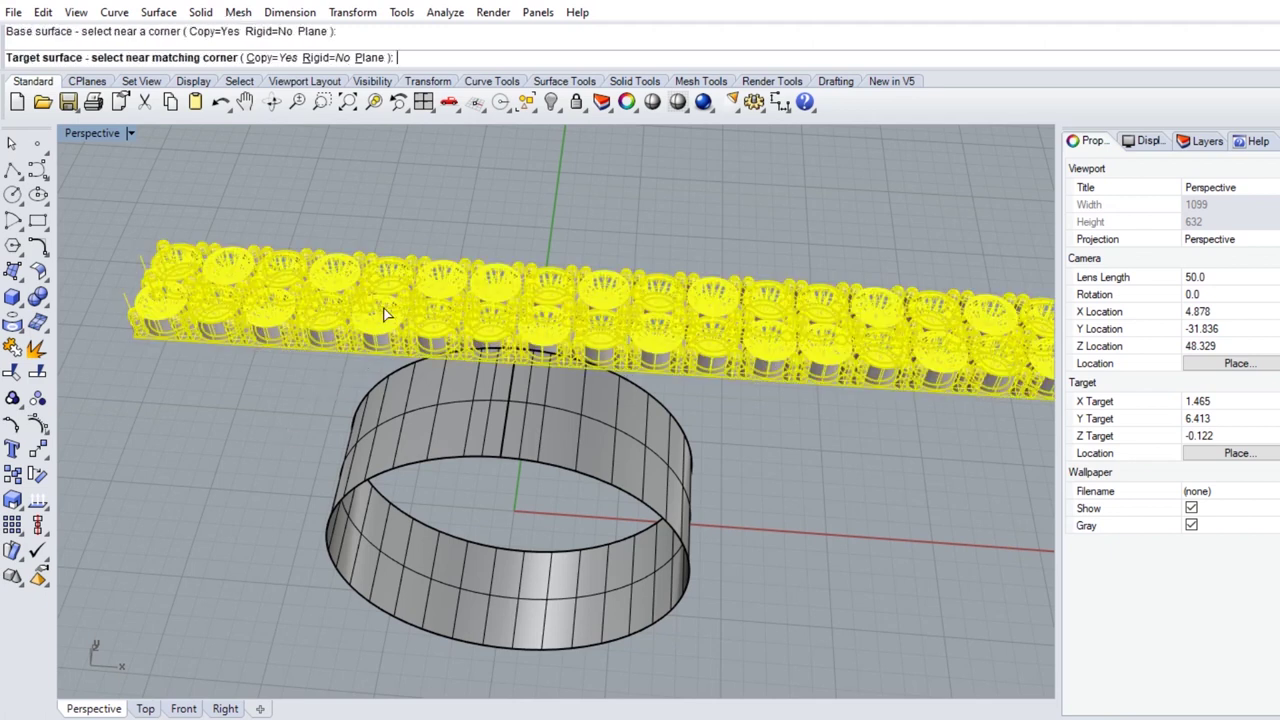
pyautogui.click(330, 60)
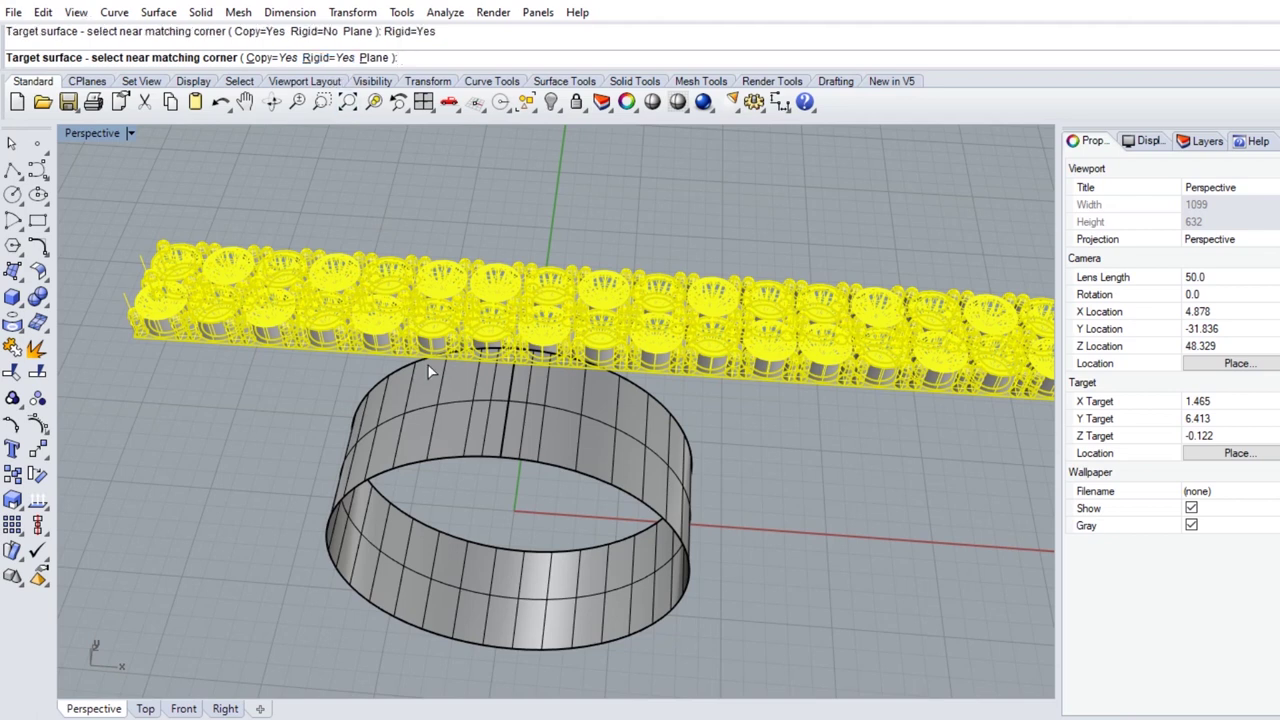
pyautogui.click(422, 435)
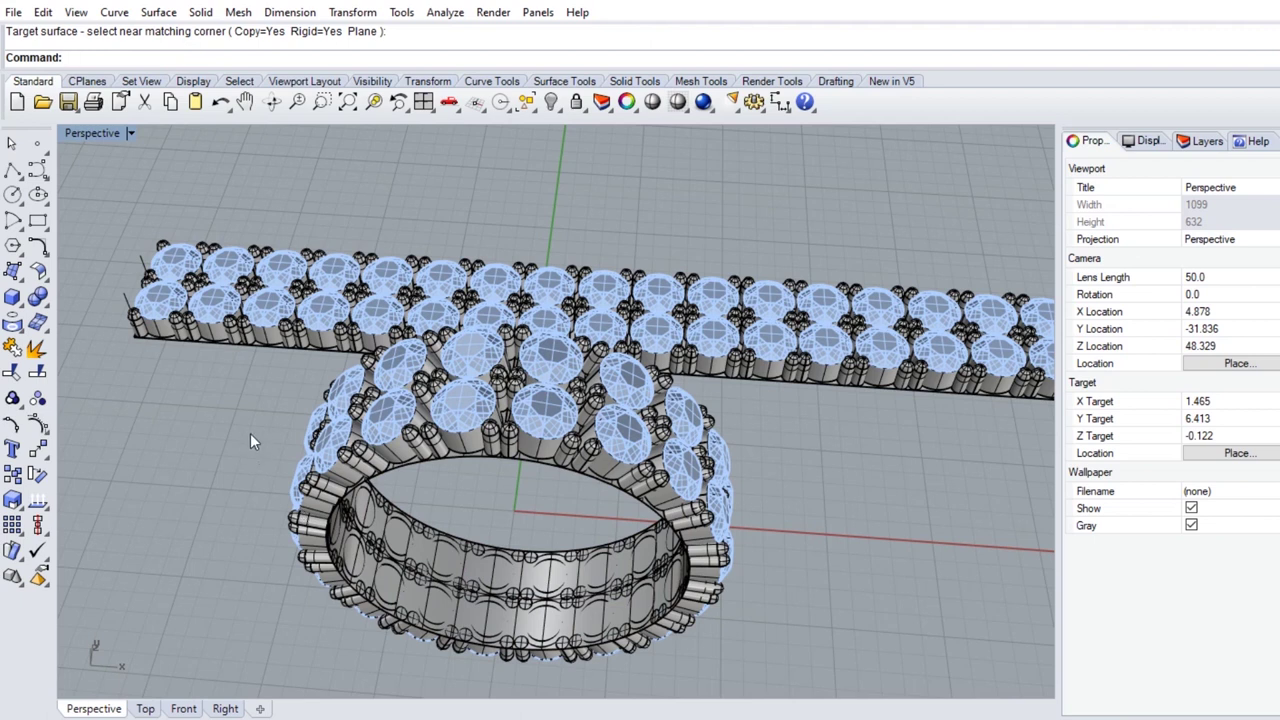
pyautogui.moveTo(498, 553); pyautogui.dragTo(505, 510, button='right')
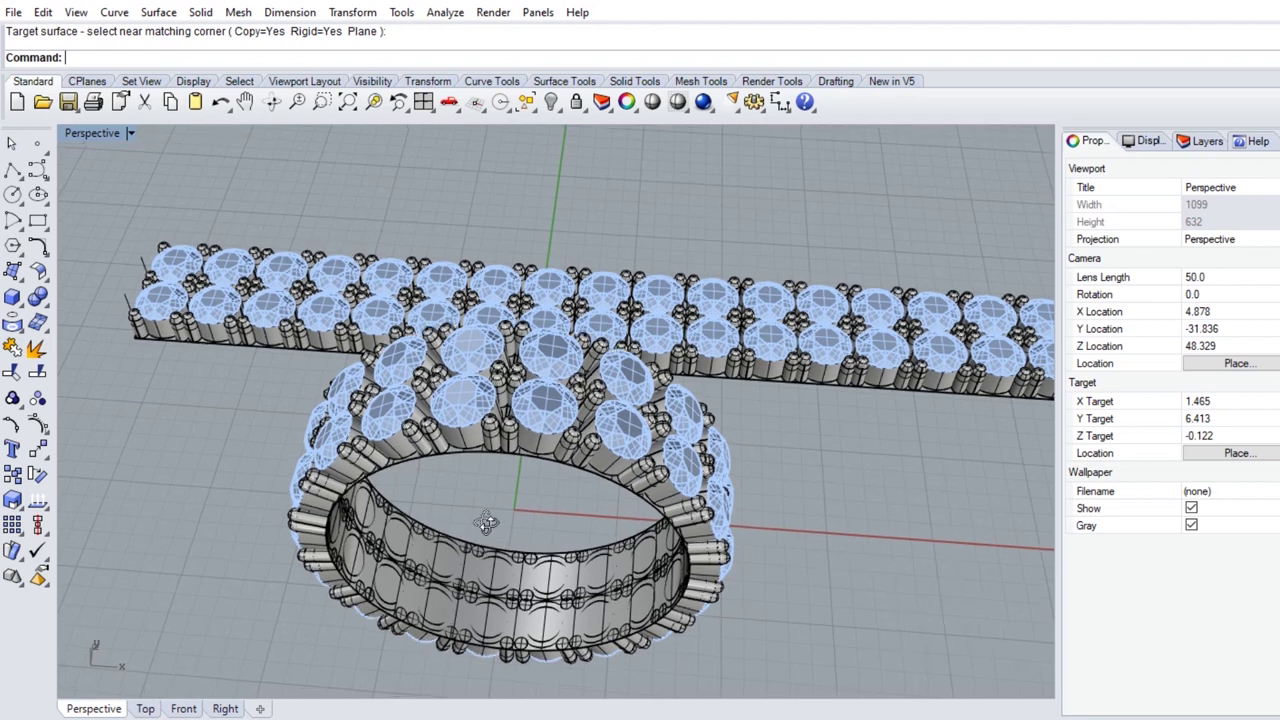
pyautogui.moveTo(266, 274); pyautogui.dragTo(872, 461)
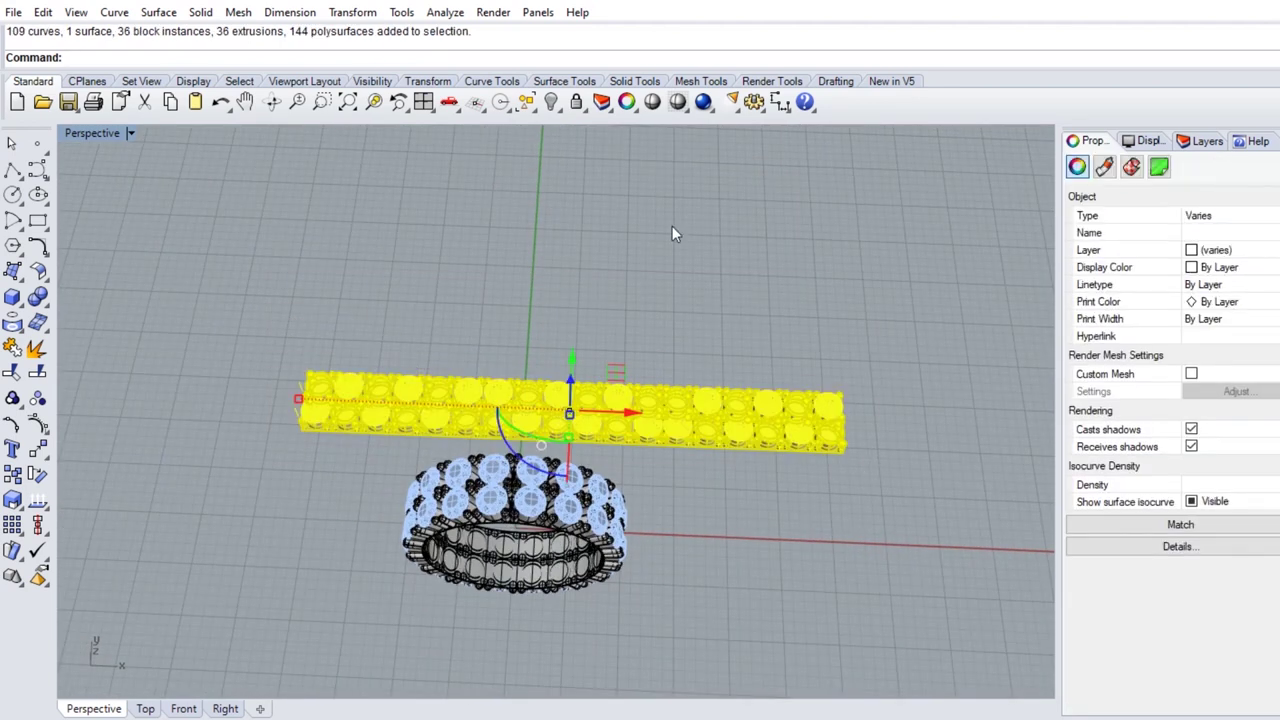
# - Hide the original flat gem strip
pyautogui.click(551, 102)
pyautogui.moveTo(556, 185); pyautogui.dragTo(539, 679, button='right')
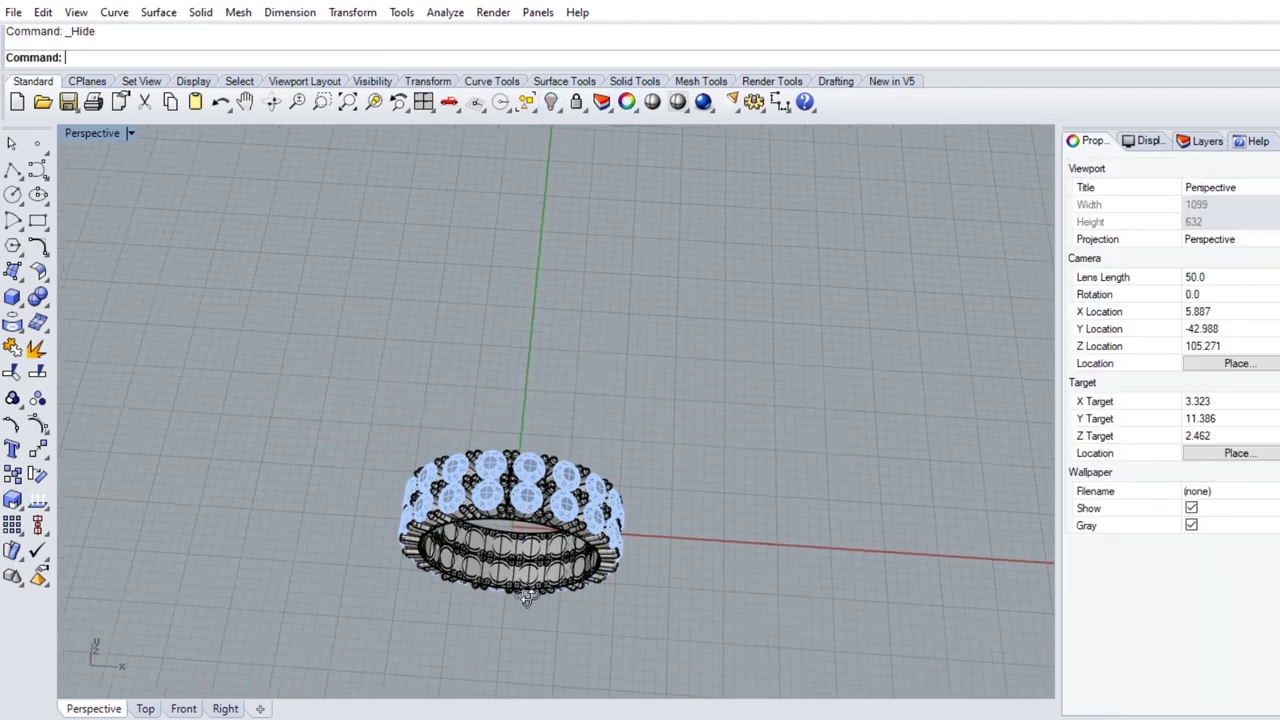
pyautogui.scroll(3, 542, 658)
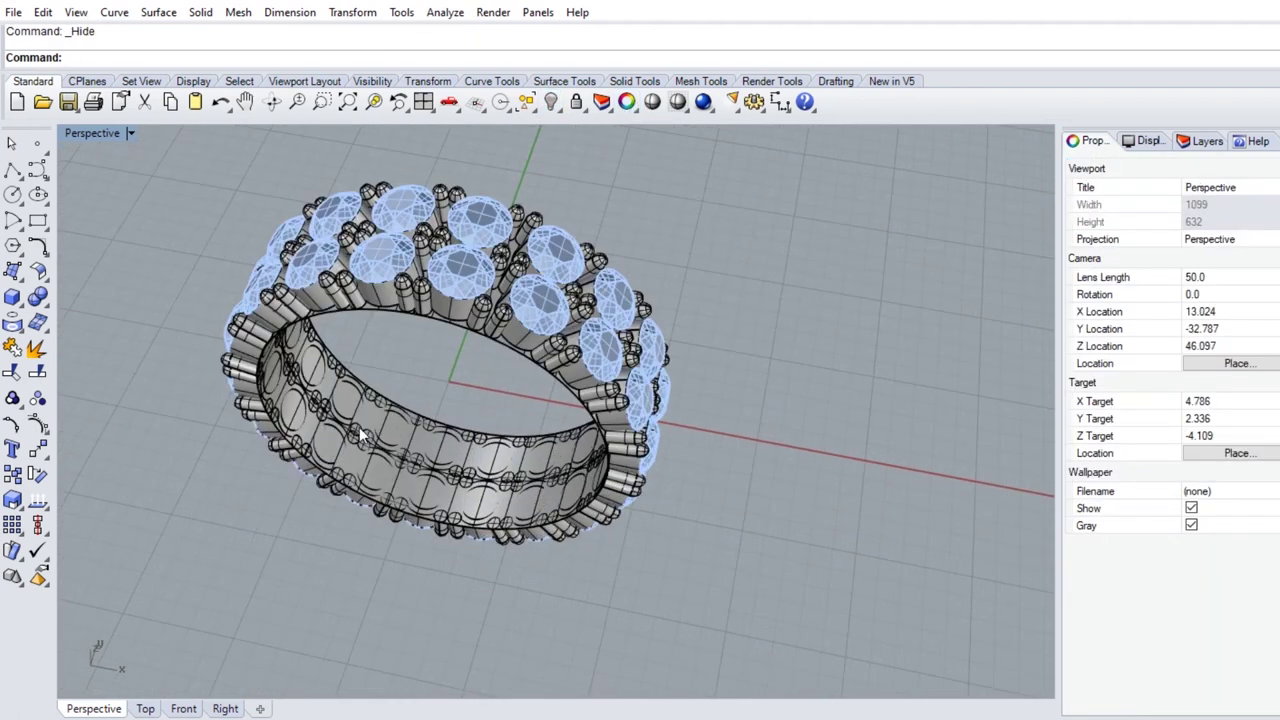
# - Delete the plain inner band surface that guided the wrap
pyautogui.click(381, 419)
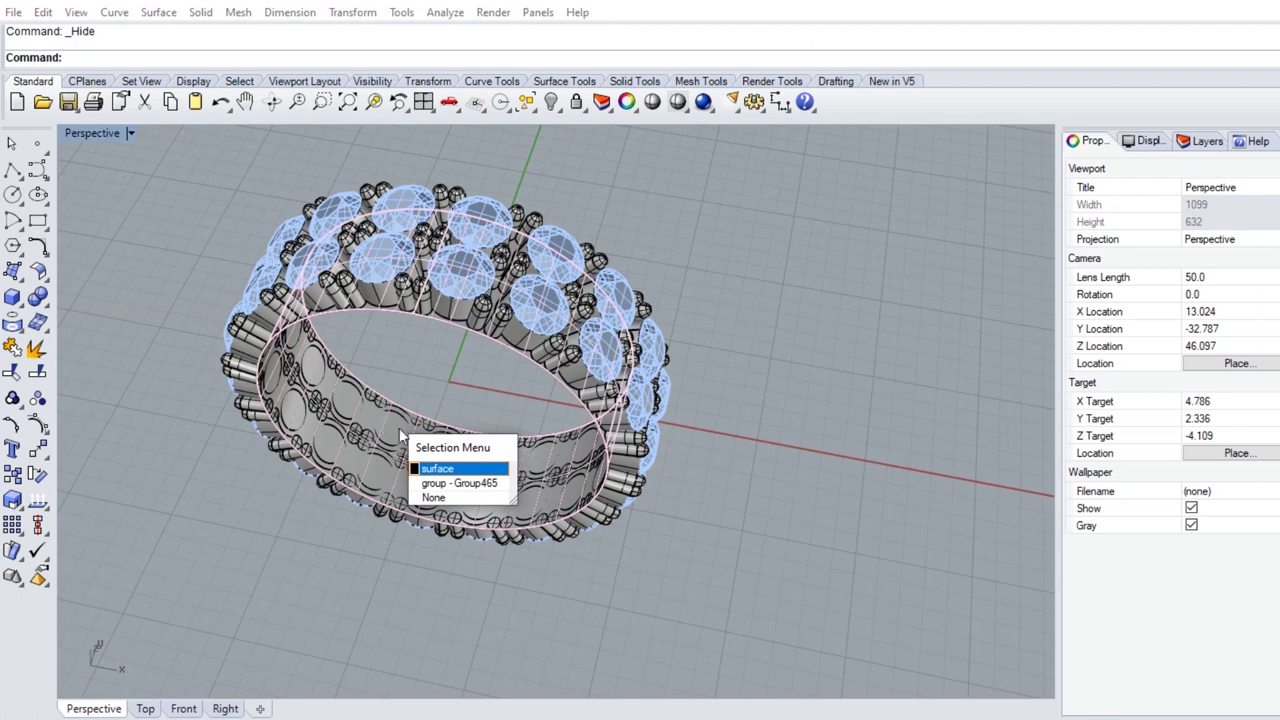
pyautogui.click(465, 469)
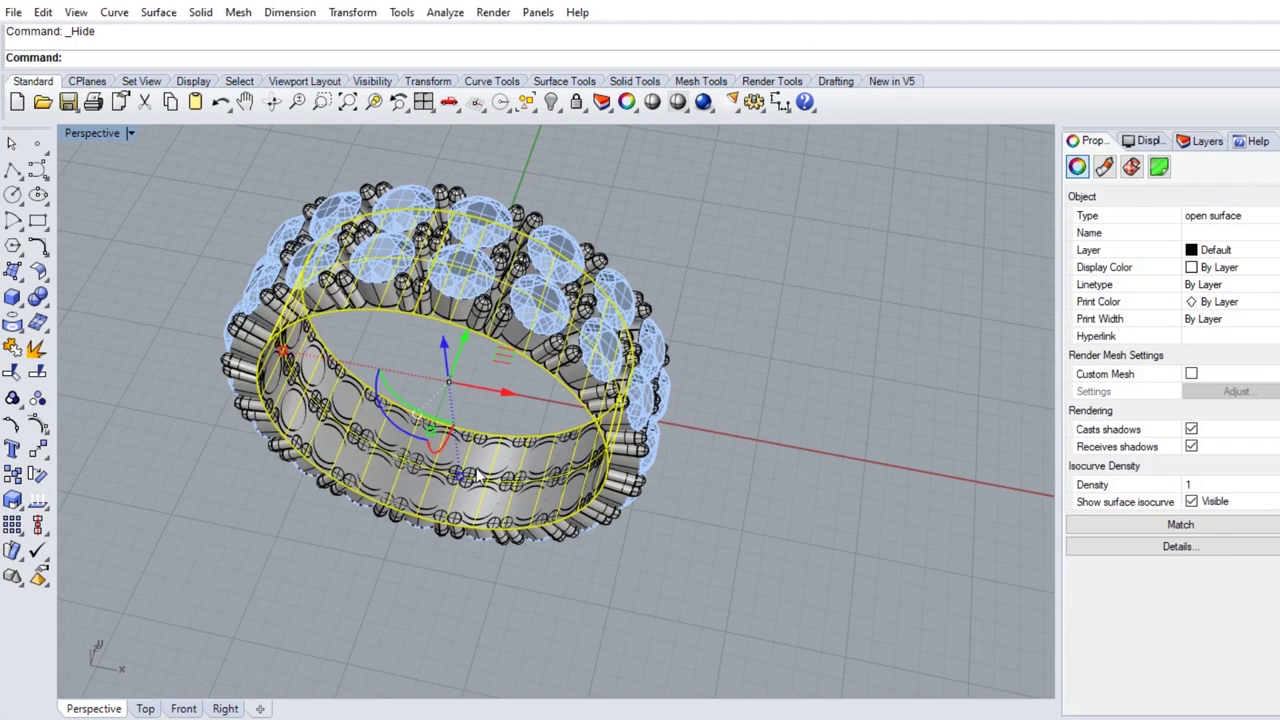
pyautogui.press('Delete')
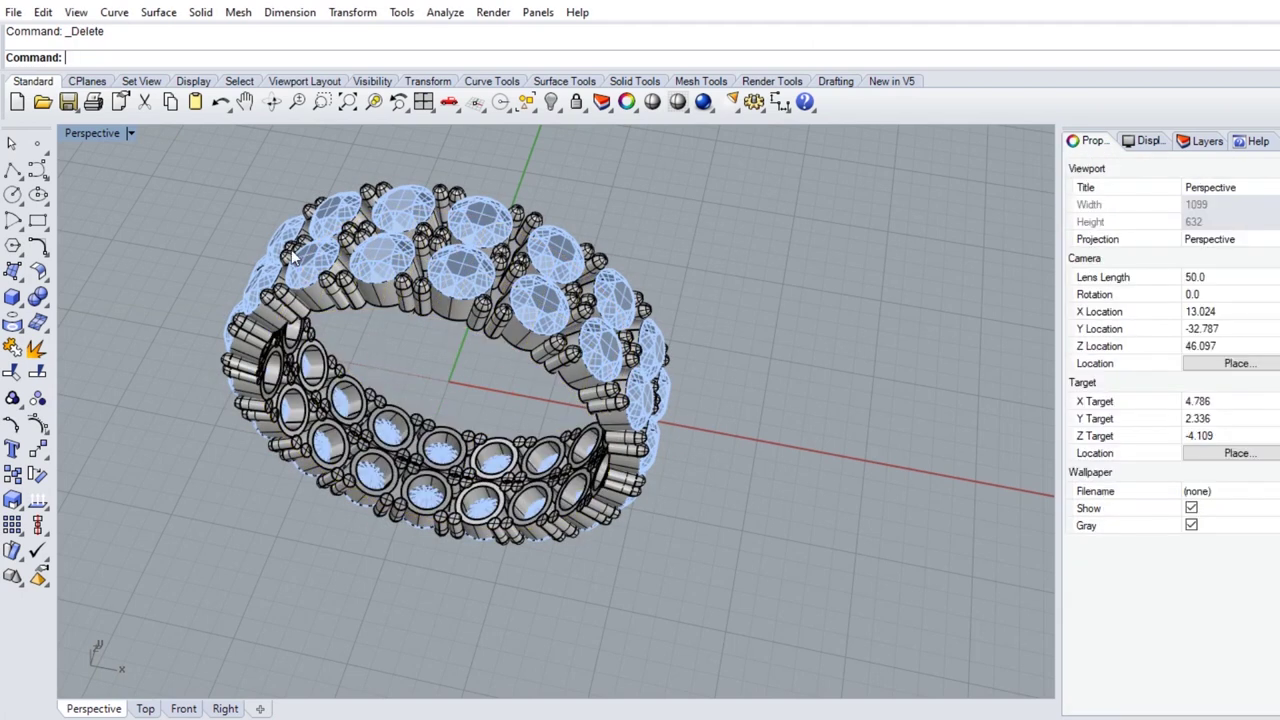
# - Inspect the wrapped settings from top-down and face-on views, then select the ring's inner circle
pyautogui.scroll(2, 250, 190)
pyautogui.scroll(2, 306, 208)
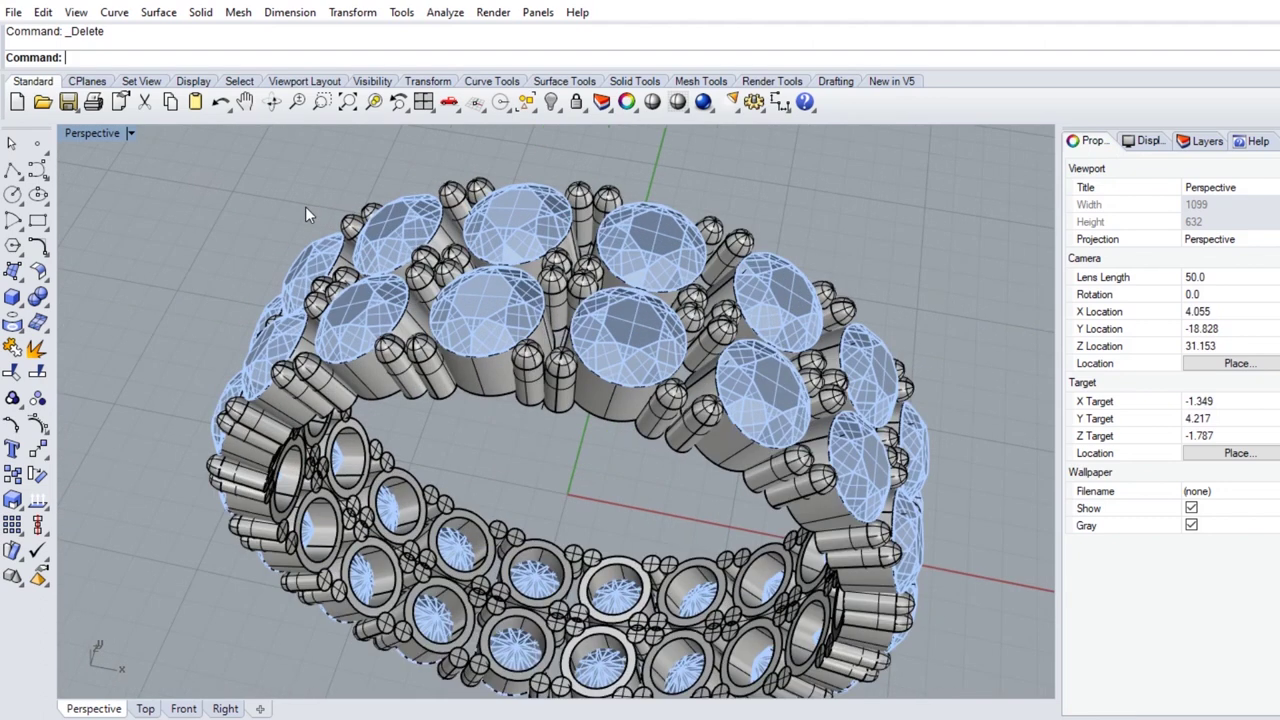
pyautogui.moveTo(313, 211); pyautogui.dragTo(545, 388, button='right')
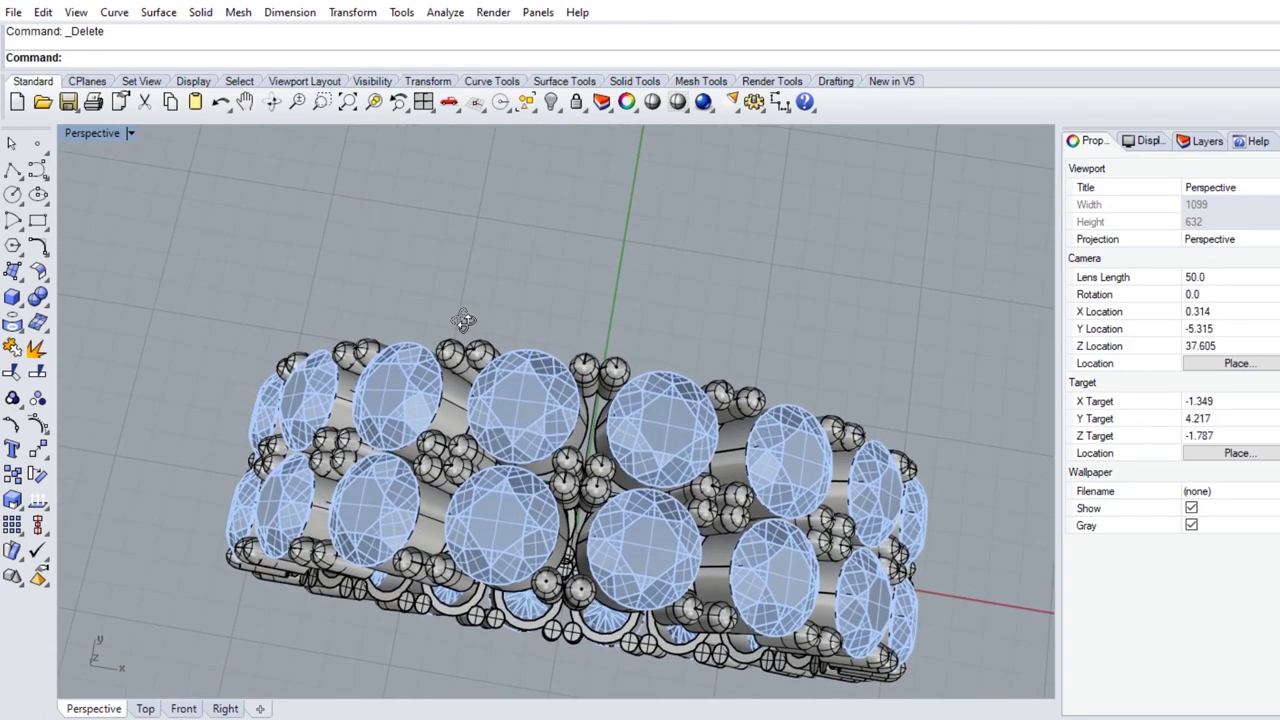
pyautogui.scroll(-3, 598, 490)
pyautogui.scroll(5, 598, 490)
pyautogui.scroll(3, 598, 490)
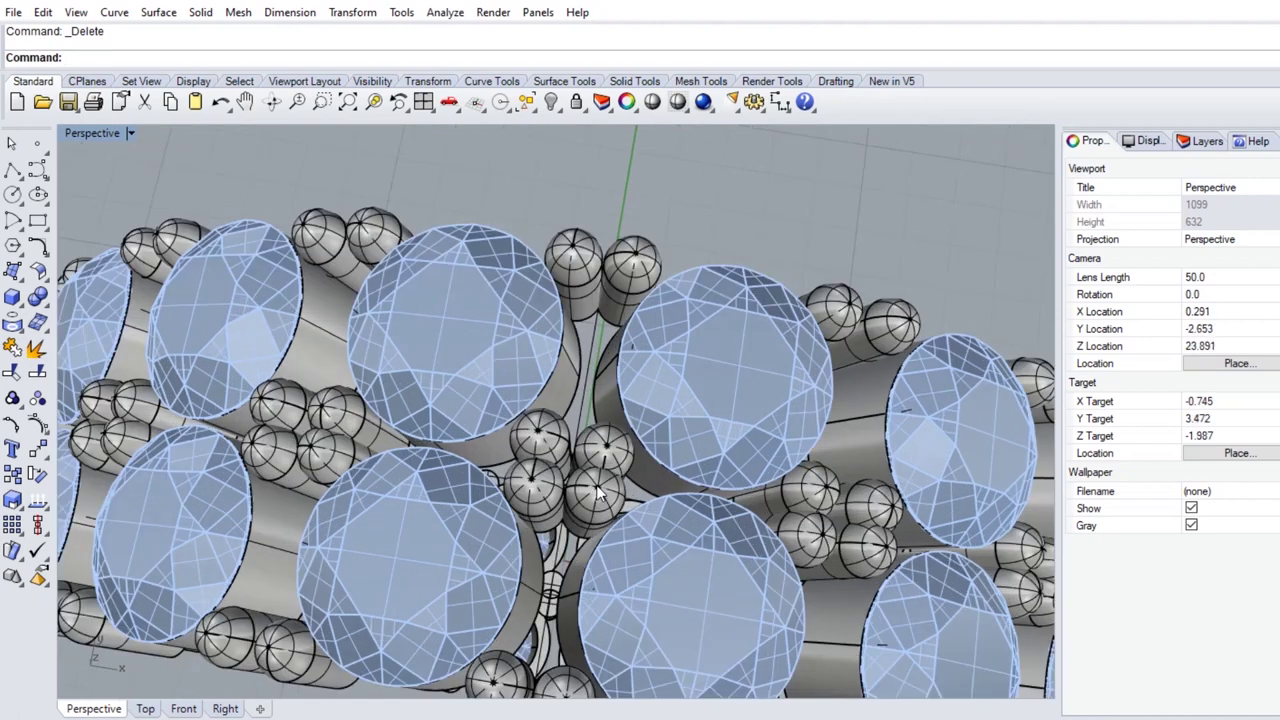
pyautogui.scroll(-7, 598, 490)
pyautogui.moveTo(598, 490); pyautogui.dragTo(577, 392, button='right')
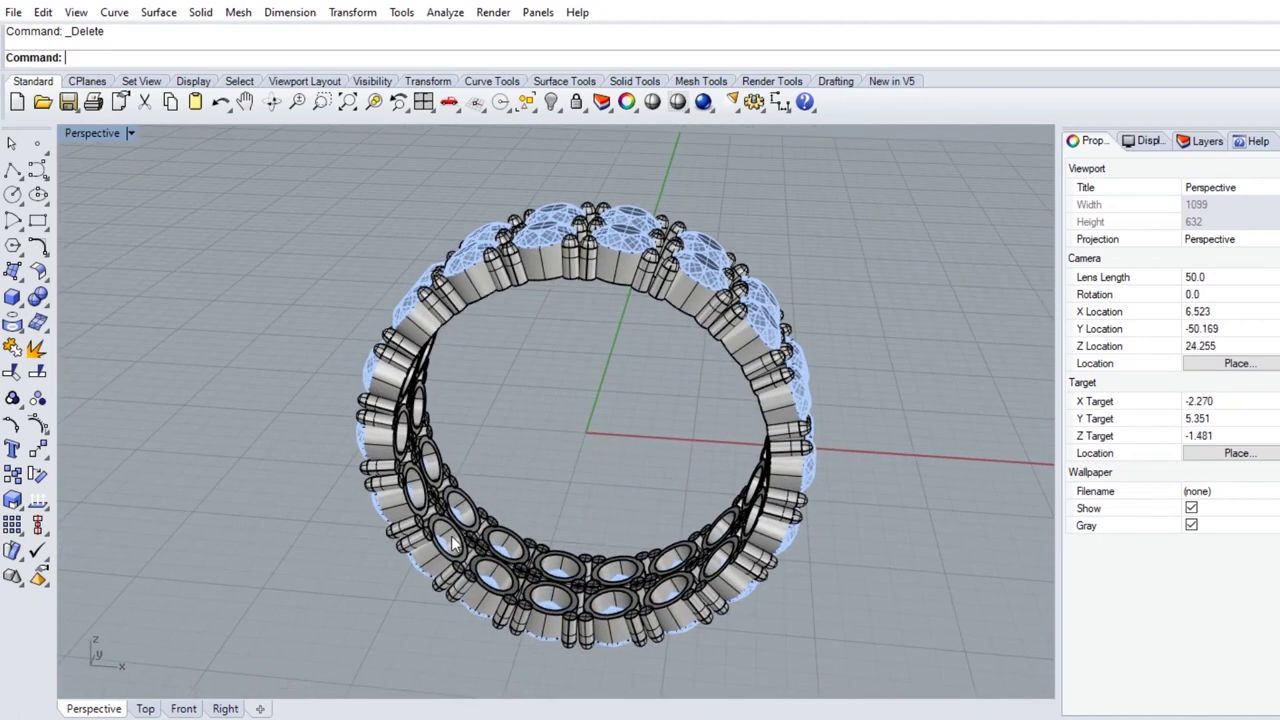
pyautogui.scroll(5, 465, 528)
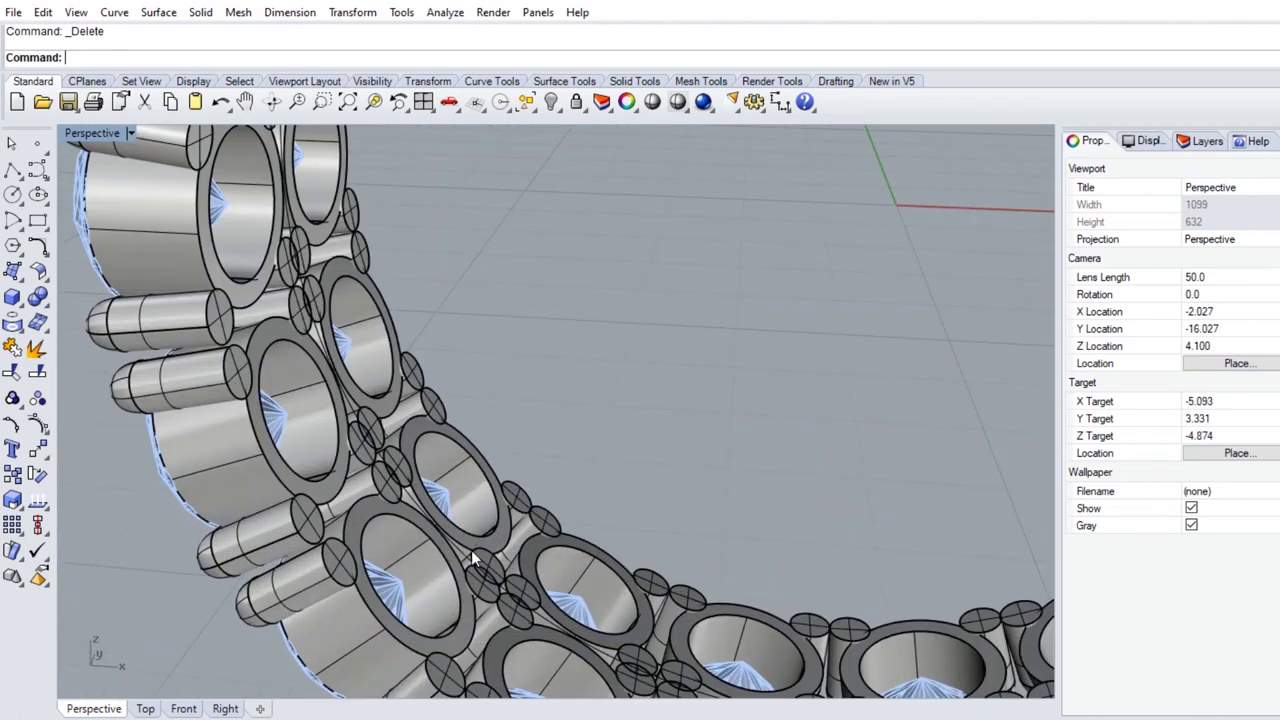
pyautogui.click(471, 550)
# - Extrude the inner circle with BothSides=Yes into a solid cylinder through the settings
pyautogui.scroll(-3, 465, 555)
pyautogui.scroll(-3, 542, 483)
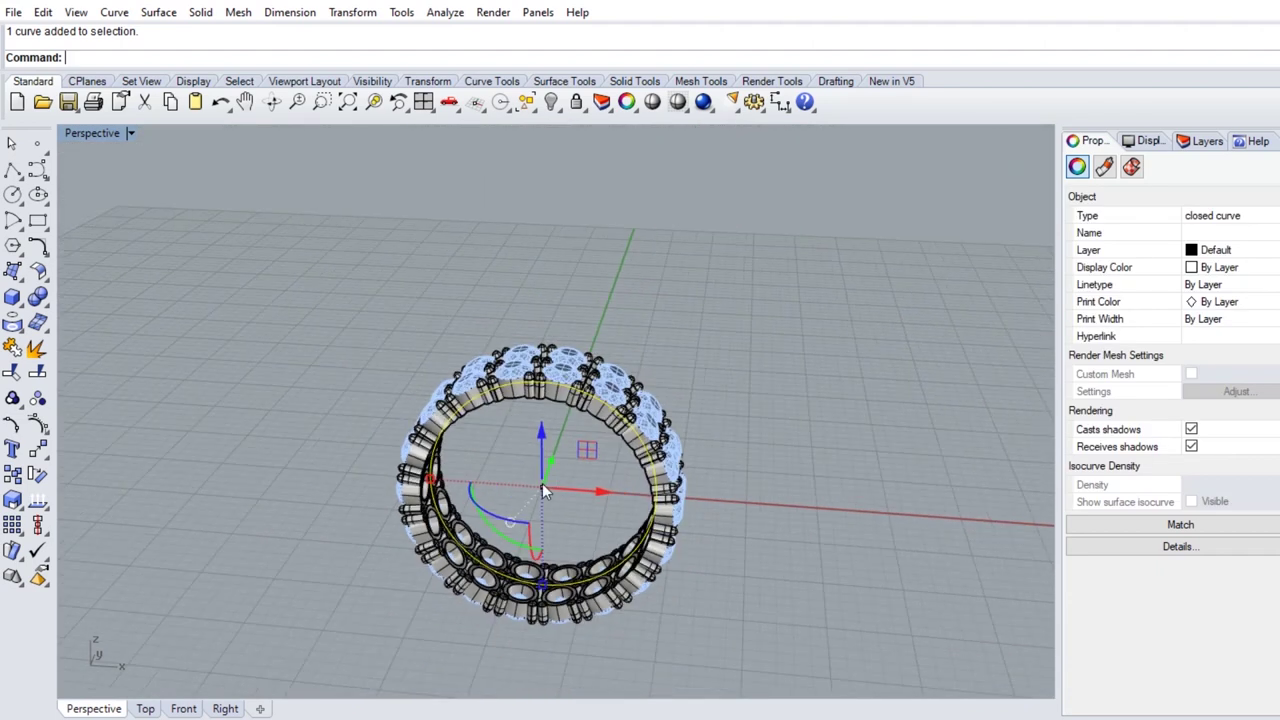
pyautogui.moveTo(542, 483); pyautogui.dragTo(185, 303, button='right')
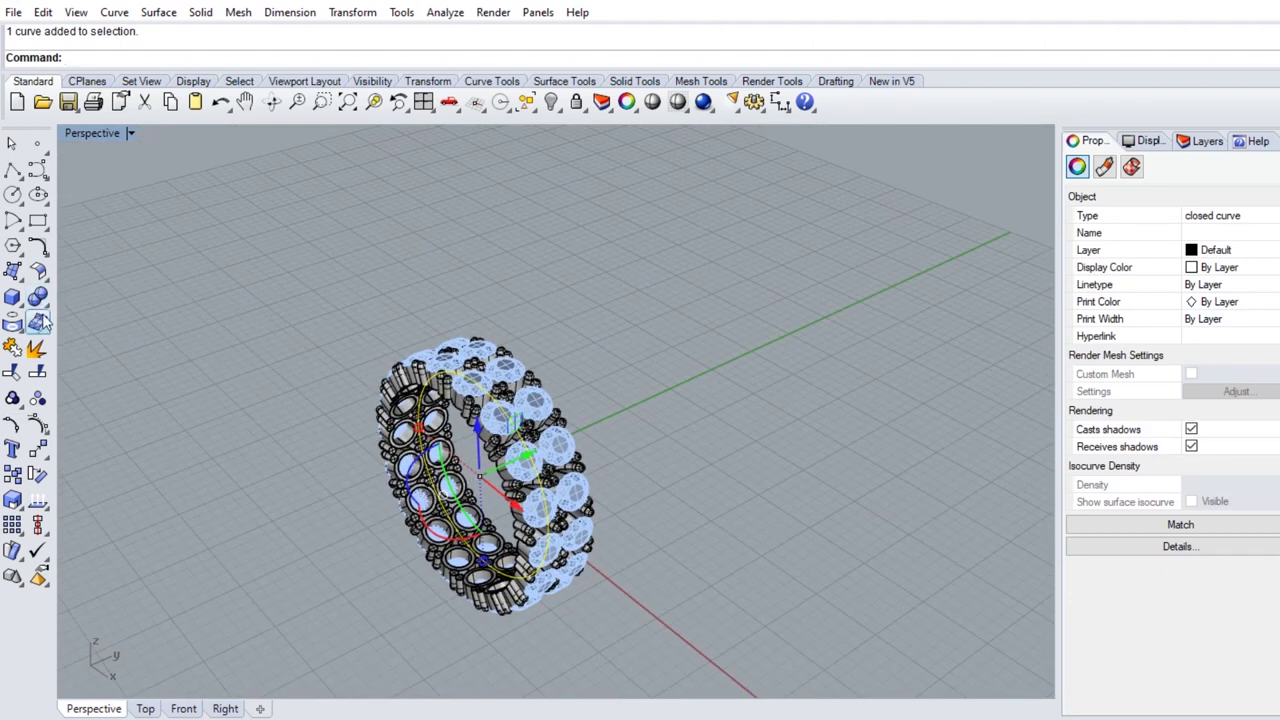
pyautogui.click(14, 299)
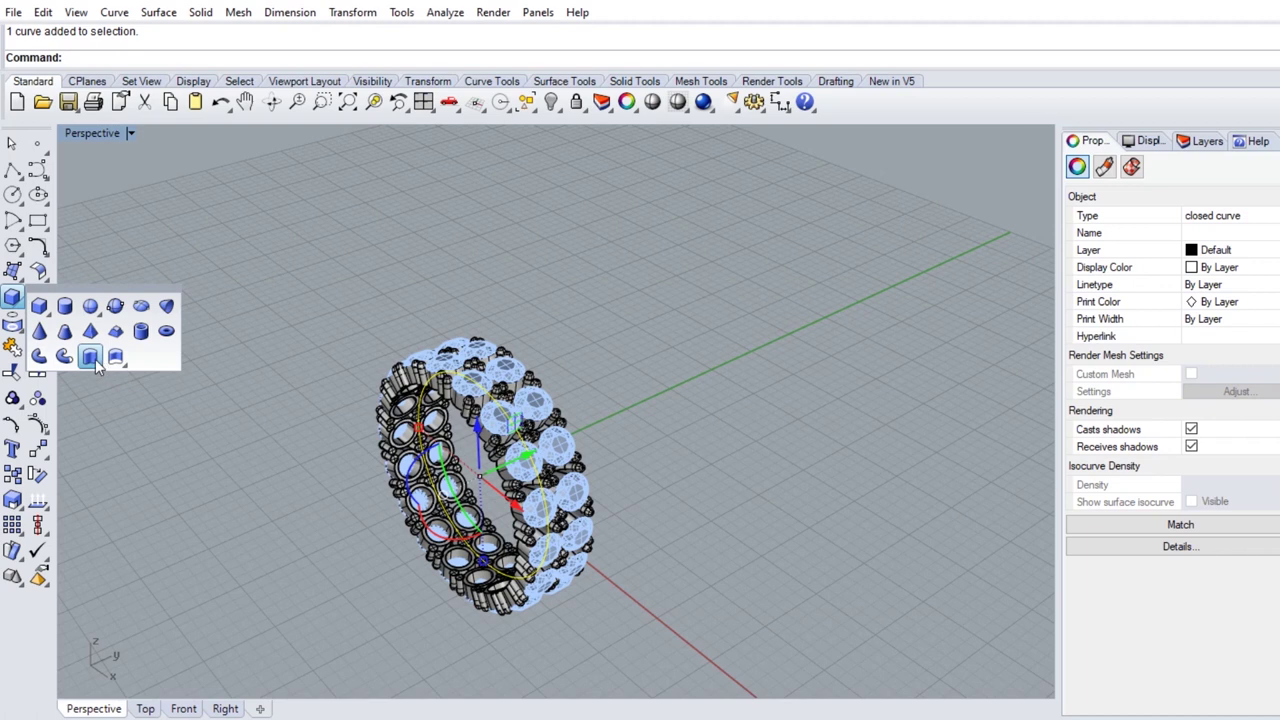
pyautogui.click(90, 357)
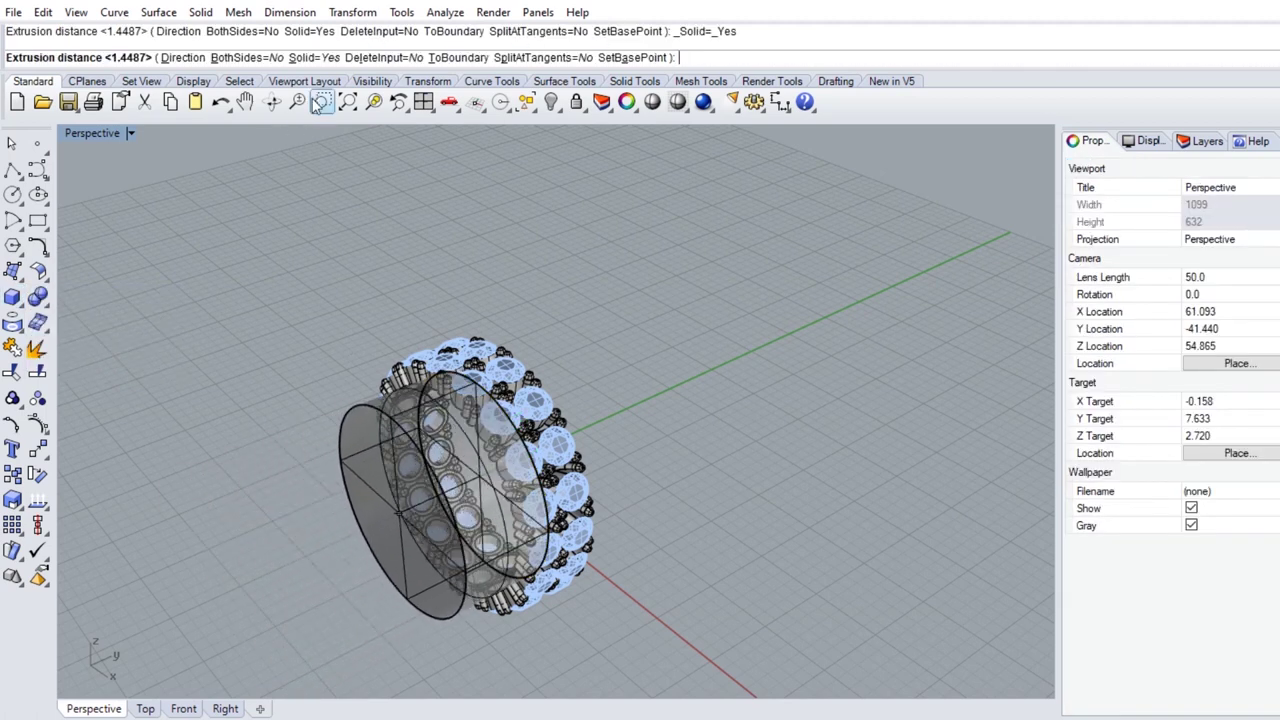
pyautogui.click(240, 57)
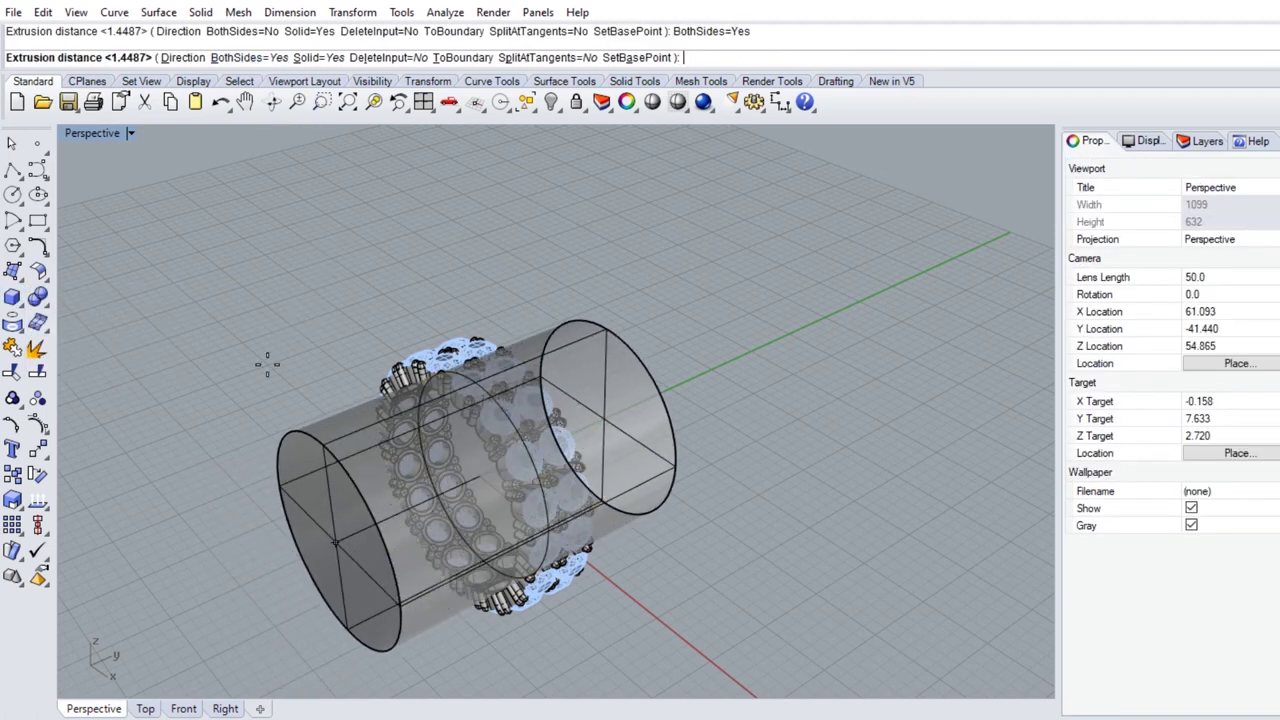
pyautogui.click(267, 363)
pyautogui.moveTo(338, 439); pyautogui.dragTo(388, 379, button='right')
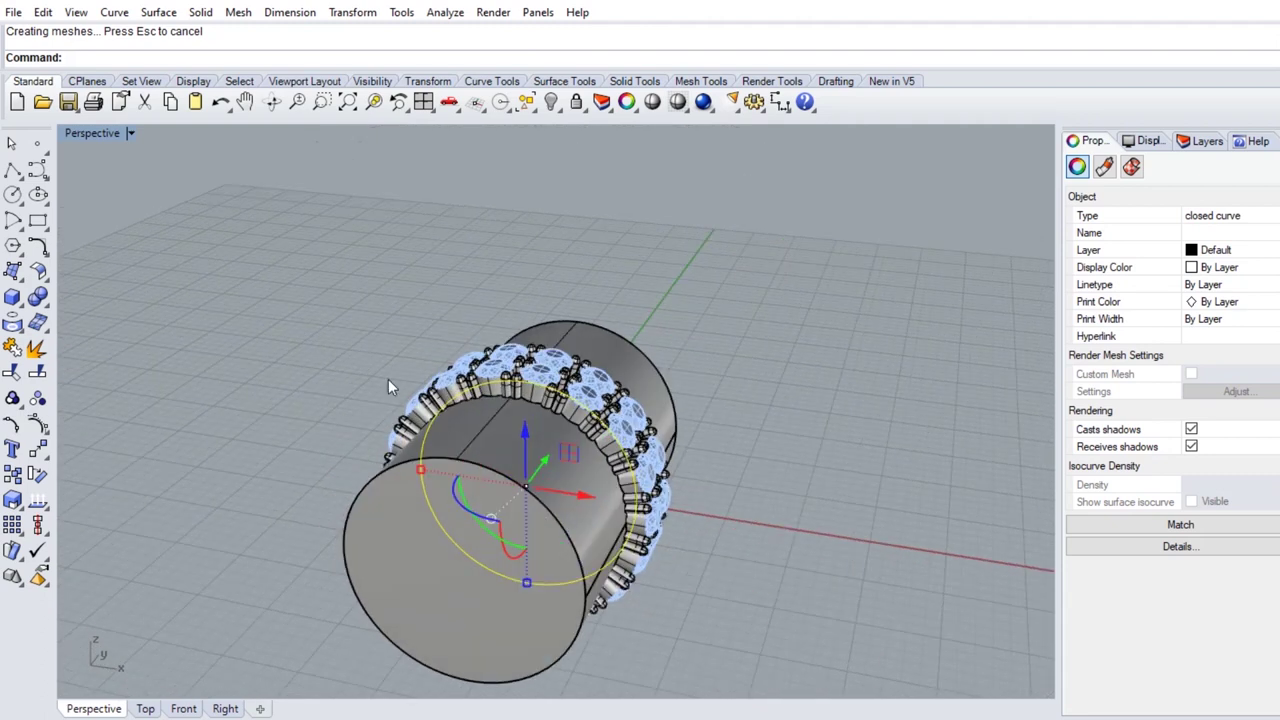
pyautogui.scroll(2, 388, 379)
pyautogui.click(214, 301)
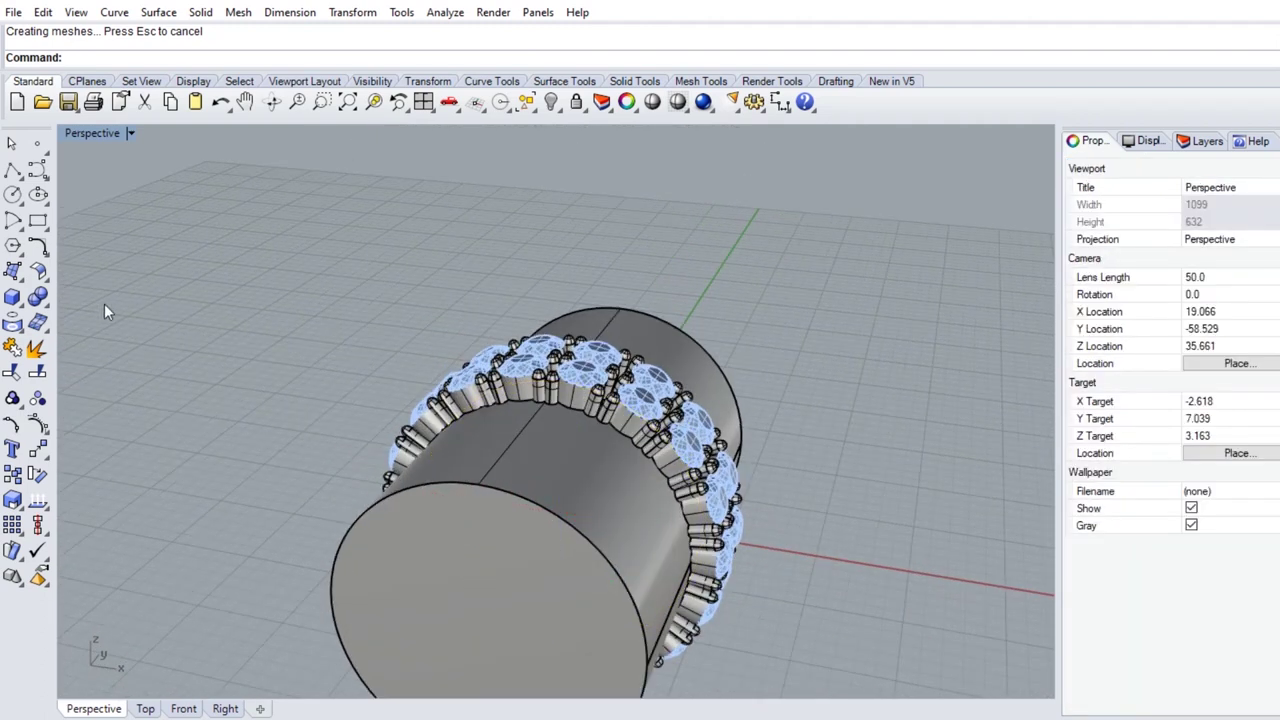
# - Boolean Difference the cylinder from the ring to cut the settings flush inside
pyautogui.click(46, 303)
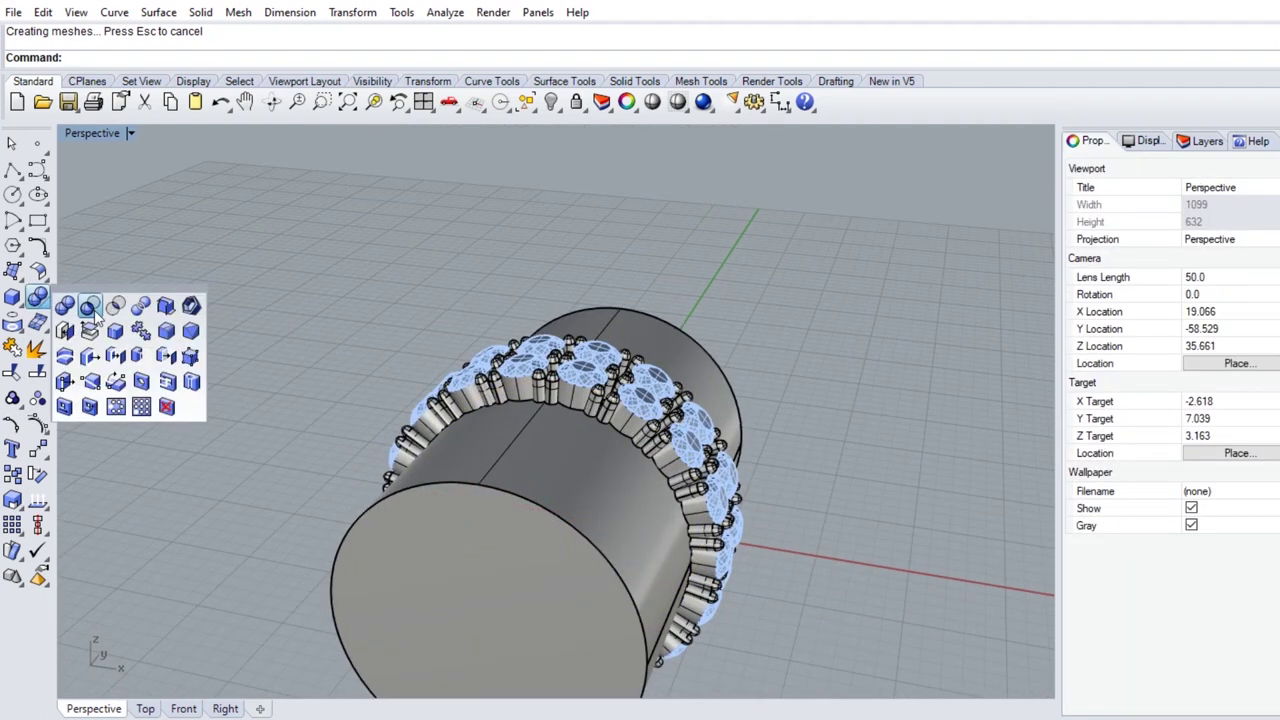
pyautogui.click(64, 298)
pyautogui.click(503, 367)
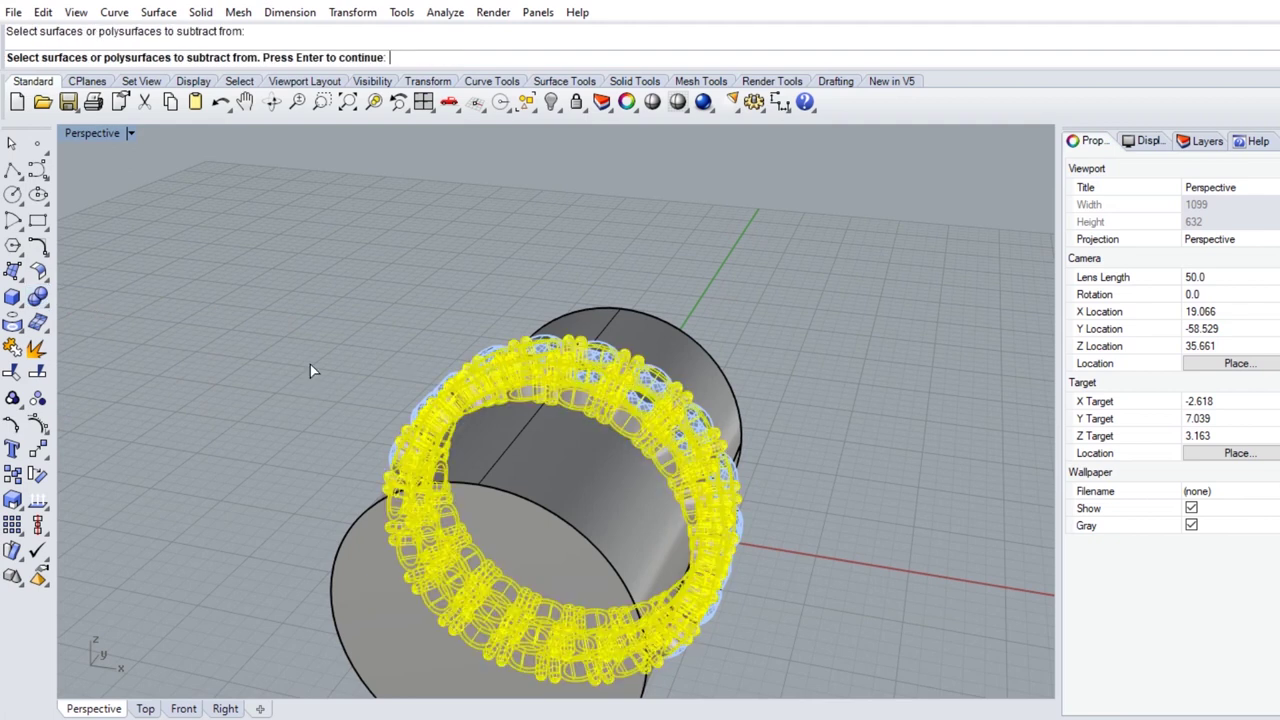
pyautogui.press('Return')
pyautogui.click(686, 362)
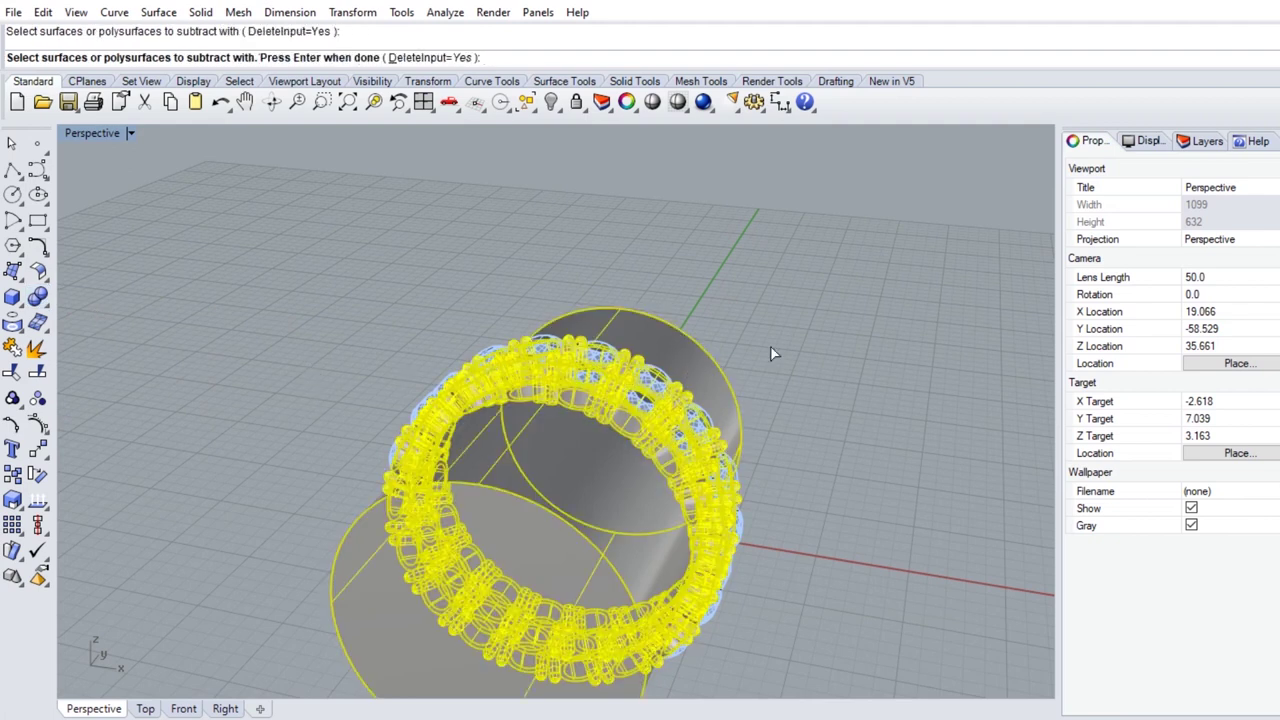
pyautogui.press('Return')
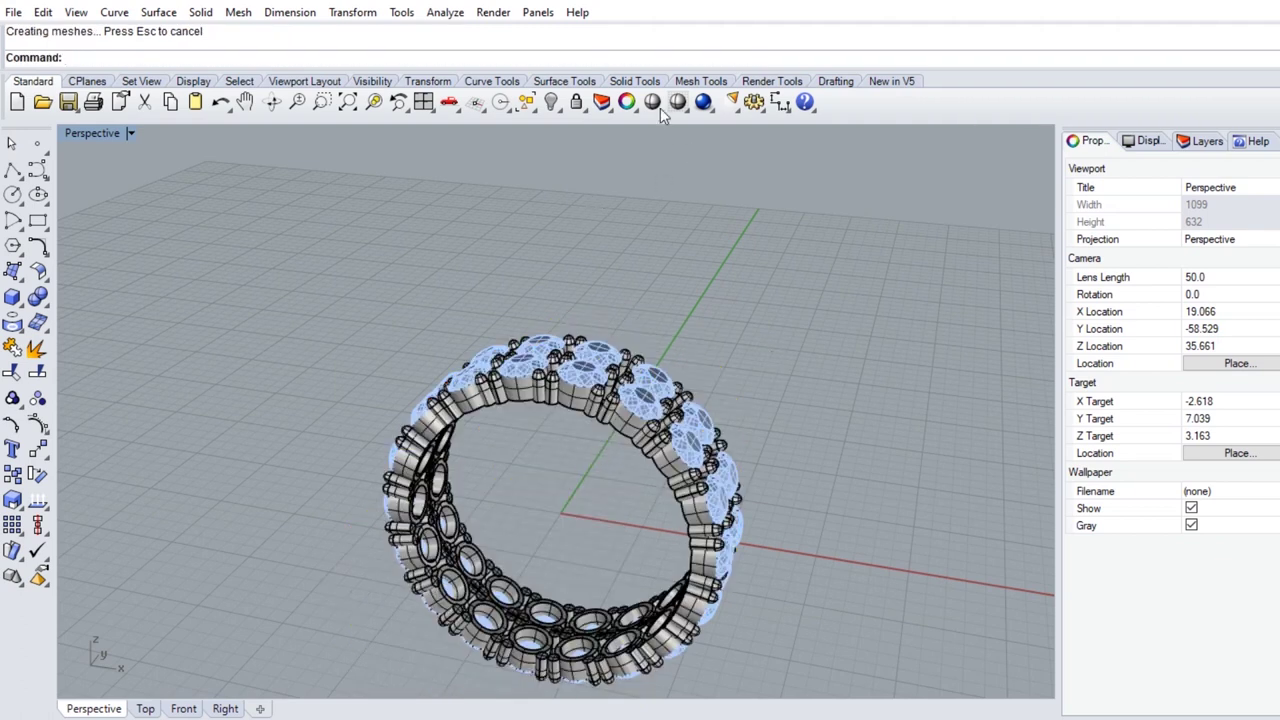
# - Orbit and zoom around a close-up of the settings, then view the ring from above
pyautogui.scroll(5, 523, 504)
pyautogui.scroll(6, 415, 554)
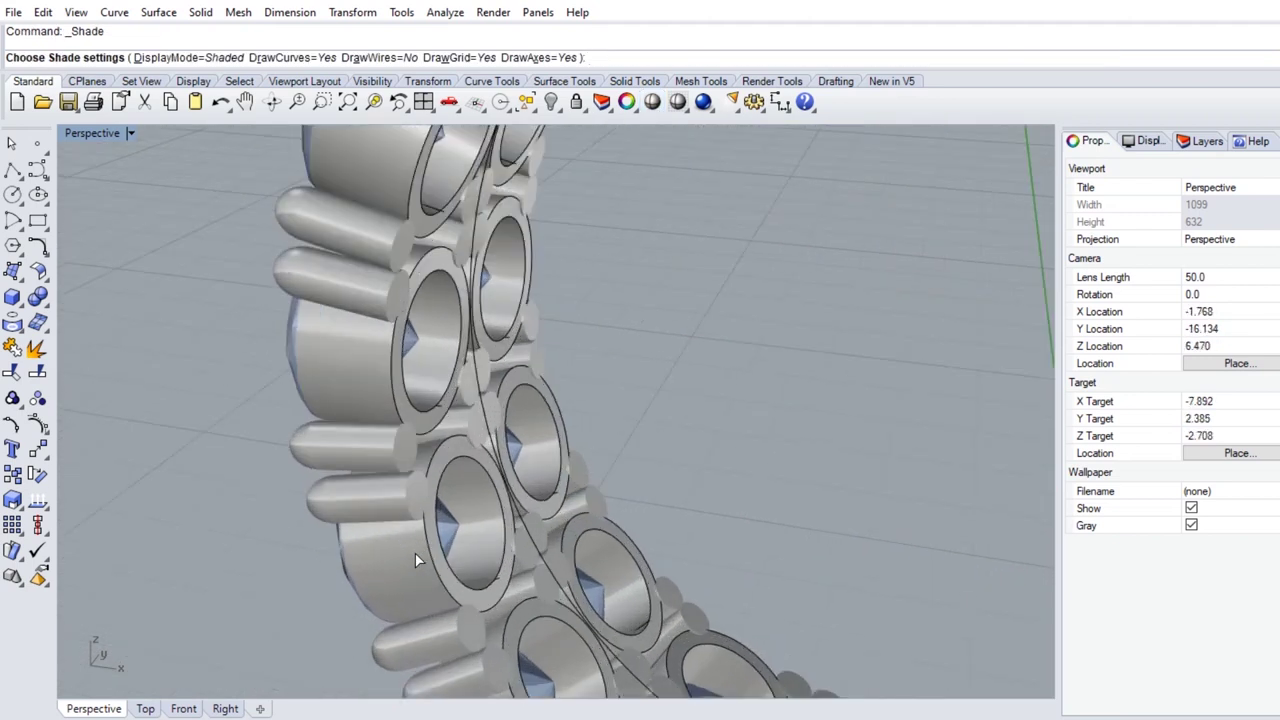
pyautogui.moveTo(472, 537); pyautogui.dragTo(527, 437, button='right')
pyautogui.scroll(-2, 525, 440)
pyautogui.scroll(-2, 530, 440)
pyautogui.scroll(-2, 574, 415)
pyautogui.scroll(-2, 650, 430)
pyautogui.moveTo(650, 430); pyautogui.dragTo(641, 468, button='right')
# - Orbit the shaded ring edge-on, then settle on a tilted top view
pyautogui.moveTo(744, 453)
pyautogui.mouseDown(button='right')
pyautogui.moveTo(485, 461)
pyautogui.moveTo(400, 430)
pyautogui.mouseUp(button='right')
pyautogui.scroll(-2, 338, 402)
pyautogui.moveTo(338, 402); pyautogui.dragTo(544, 421, button='right')
pyautogui.moveTo(706, 545); pyautogui.dragTo(617, 509, button='right')
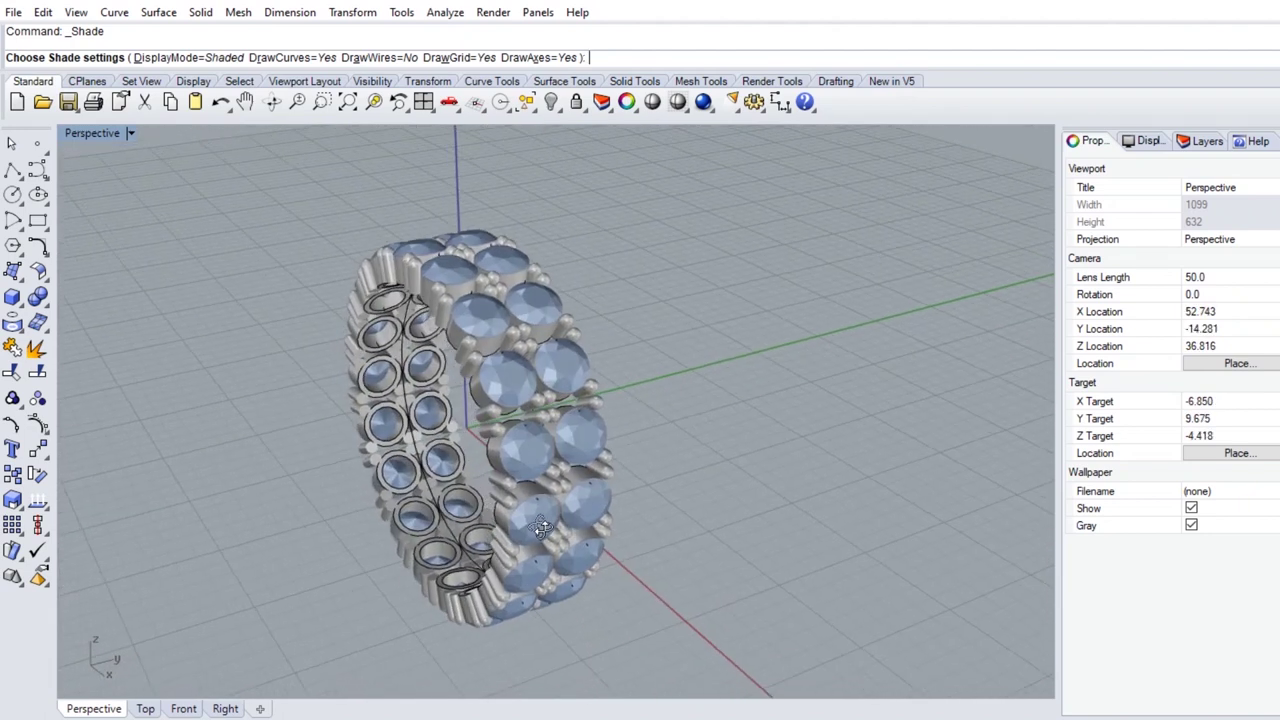
pyautogui.moveTo(613, 345)
pyautogui.mouseDown(button='right')
pyautogui.moveTo(597, 376)
pyautogui.moveTo(628, 397)
pyautogui.mouseUp(button='right')
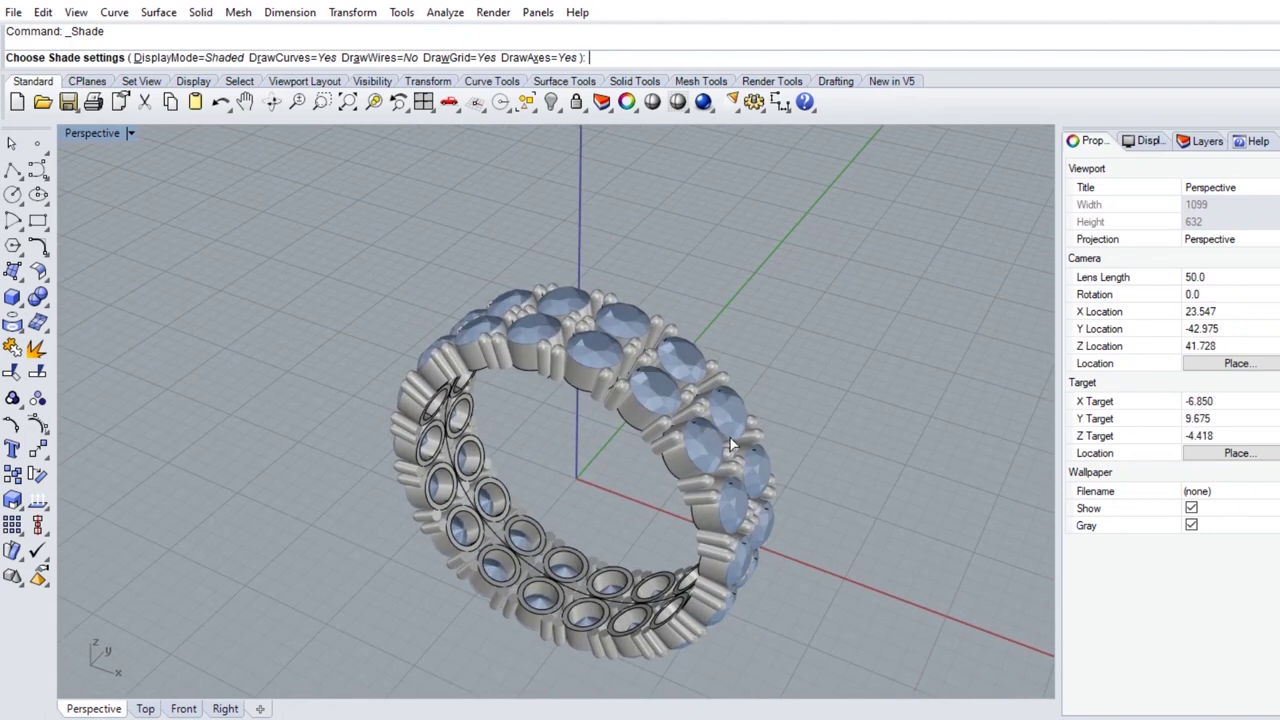
pyautogui.scroll(2, 805, 548)
pyautogui.scroll(1, 809, 580)
pyautogui.scroll(2, 809, 580)
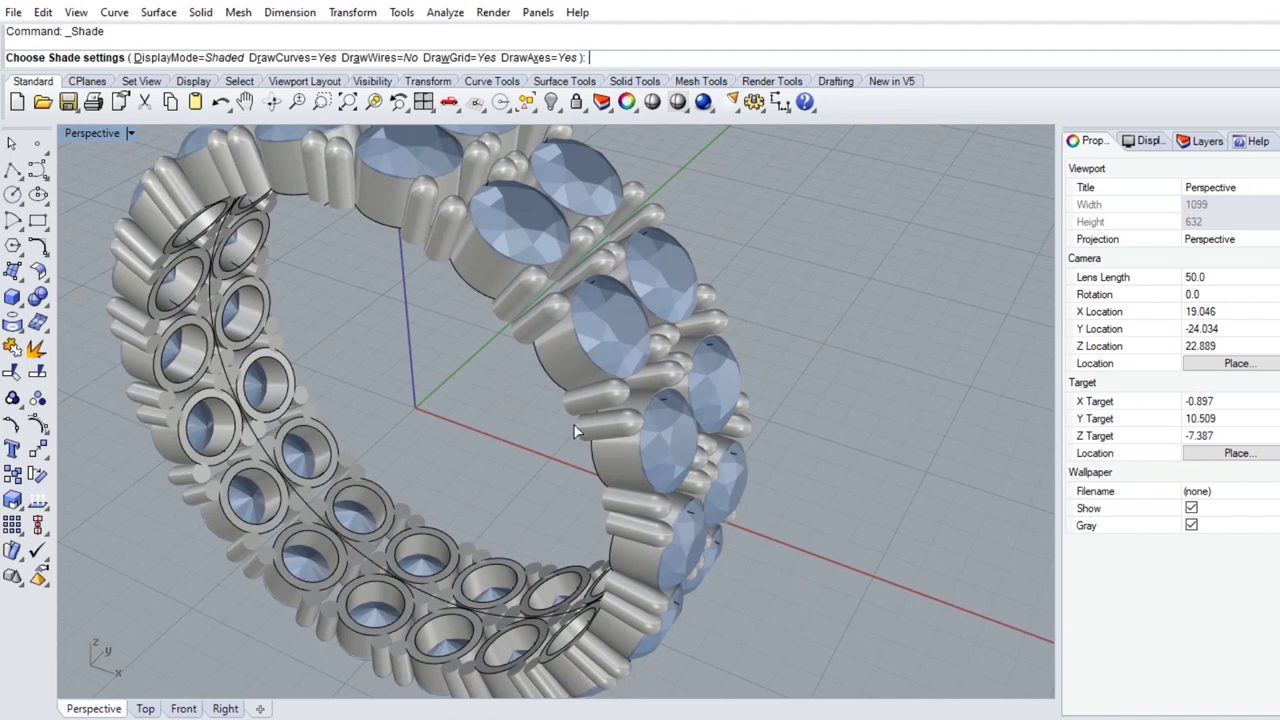
pyautogui.moveTo(530, 403)
pyautogui.mouseDown(button='right')
pyautogui.moveTo(600, 449)
pyautogui.moveTo(594, 436)
pyautogui.mouseUp(button='right')
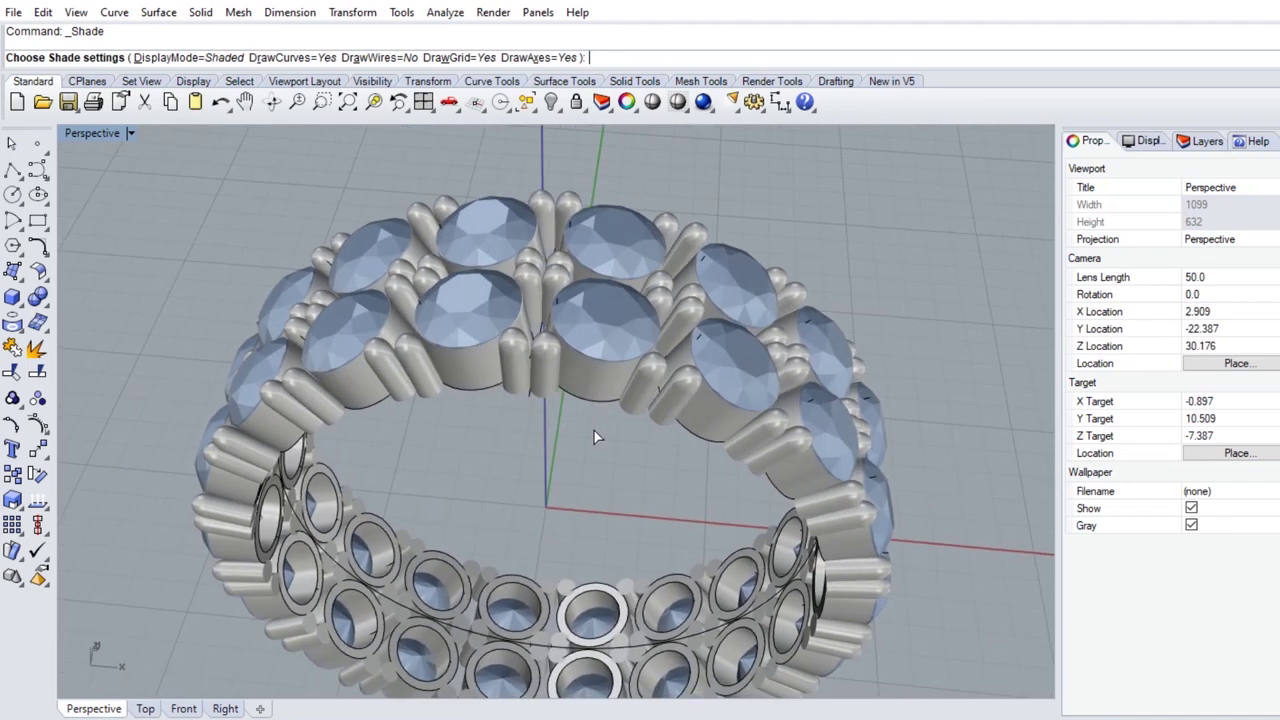